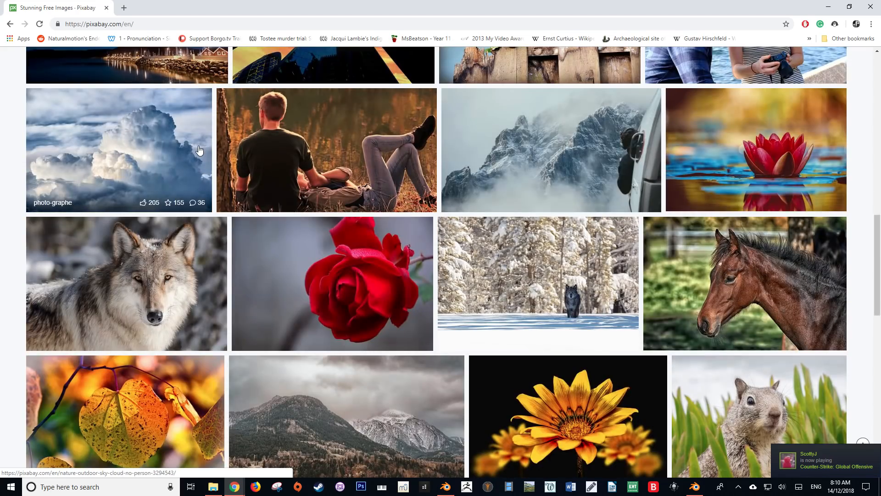
Step: Download the orange mushroom photo from Pixabay as the 4826×3217 JPG and show the downloaded file in its folder
scroll(199, 151, down, 3)
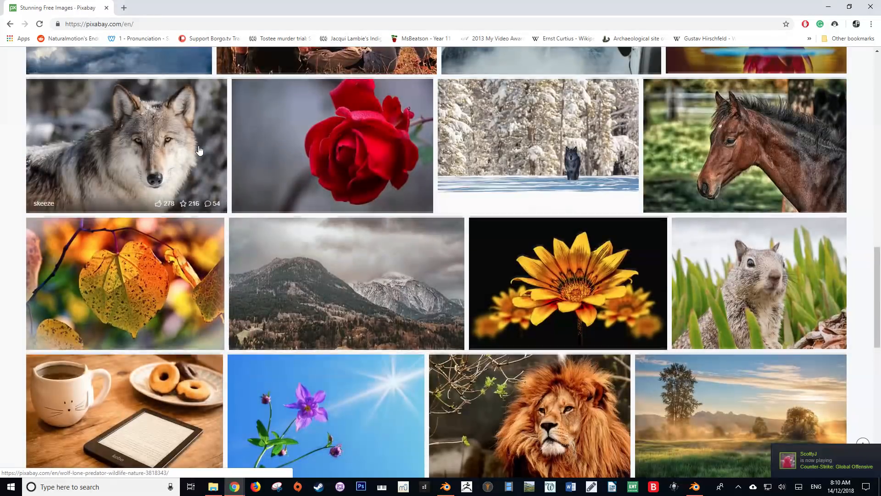
scroll(199, 150, down, 2)
scroll(199, 150, down, 1)
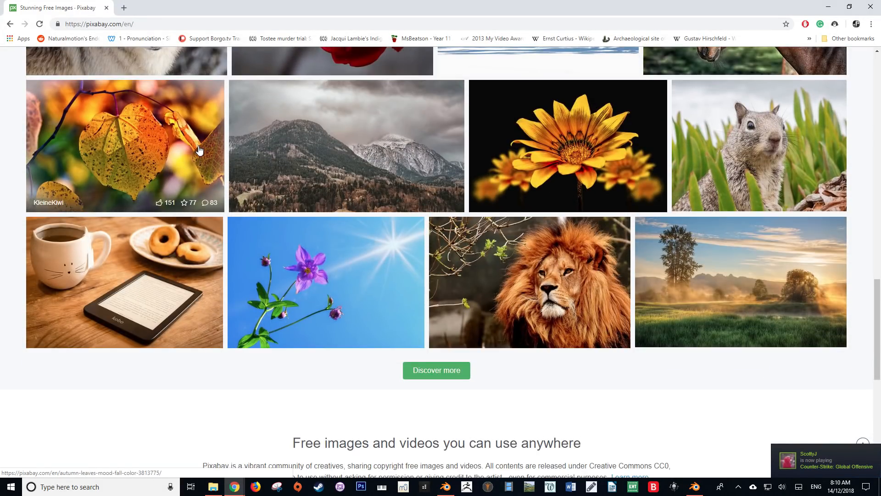
scroll(199, 150, down, 2)
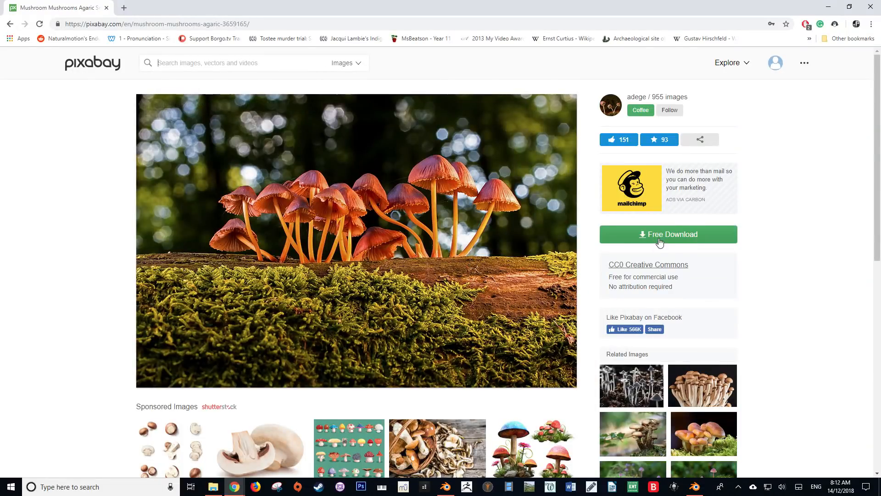
click(659, 239)
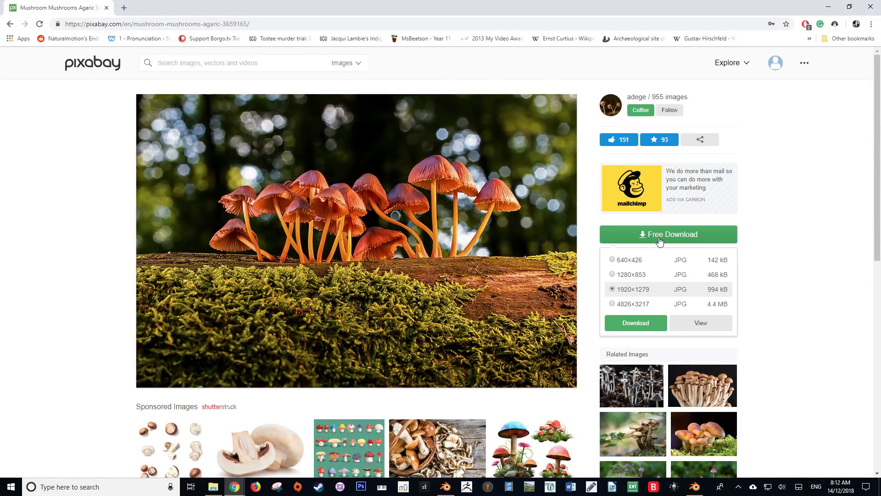
click(634, 304)
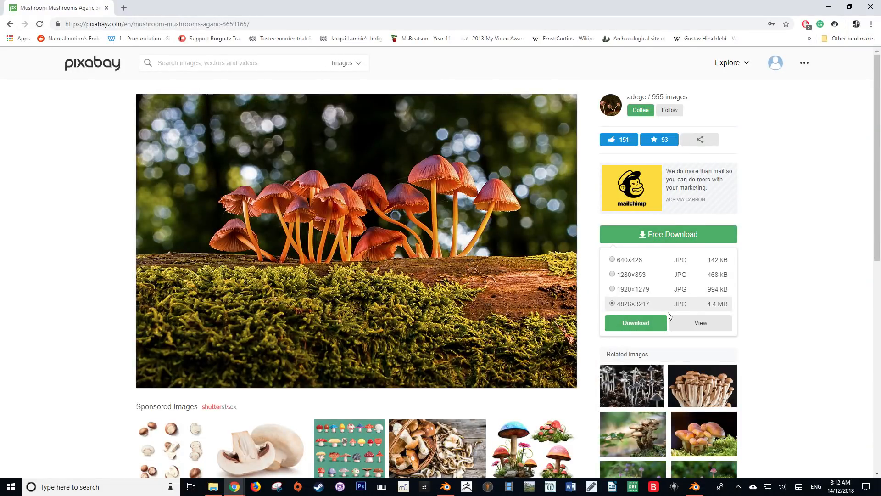
click(618, 323)
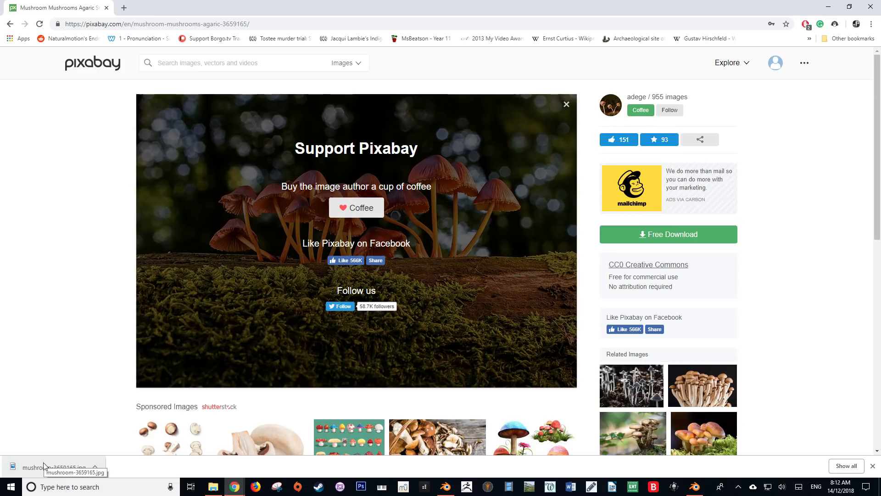
right_click(43, 465)
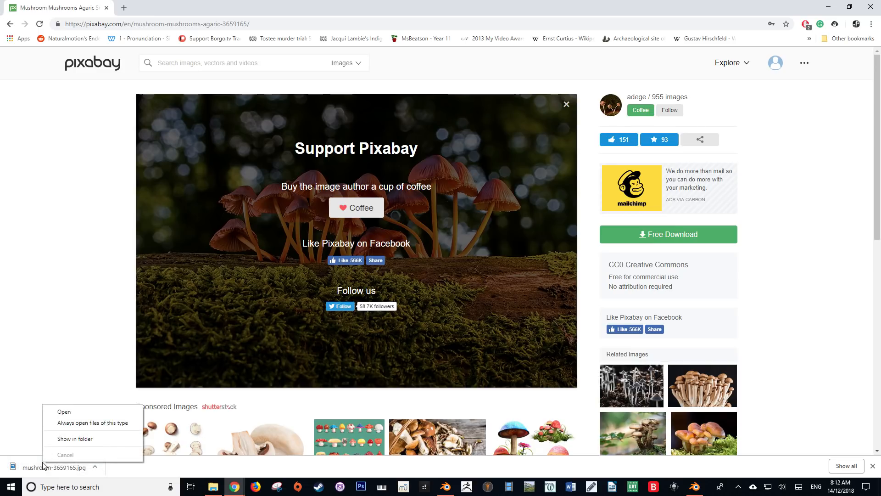
click(69, 440)
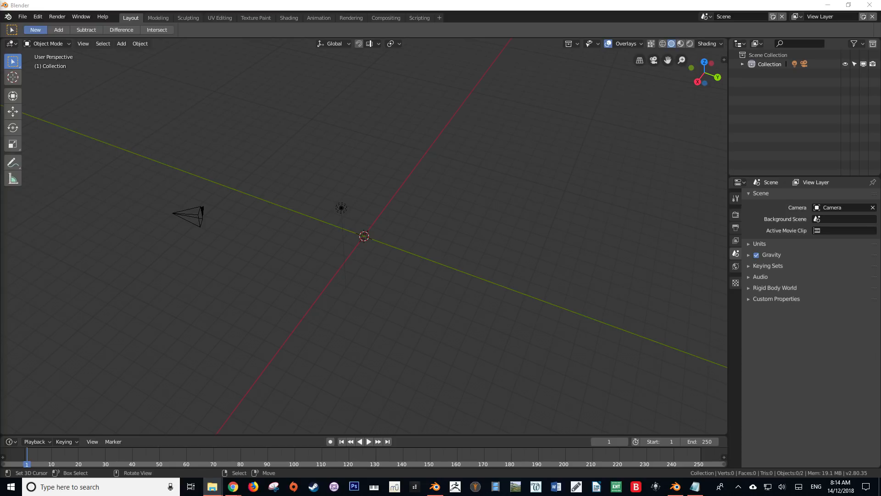
Step: Look up the pixel dimensions and camera metadata in the detailed file properties of mushroom-3659165.jpg
click(368, 3)
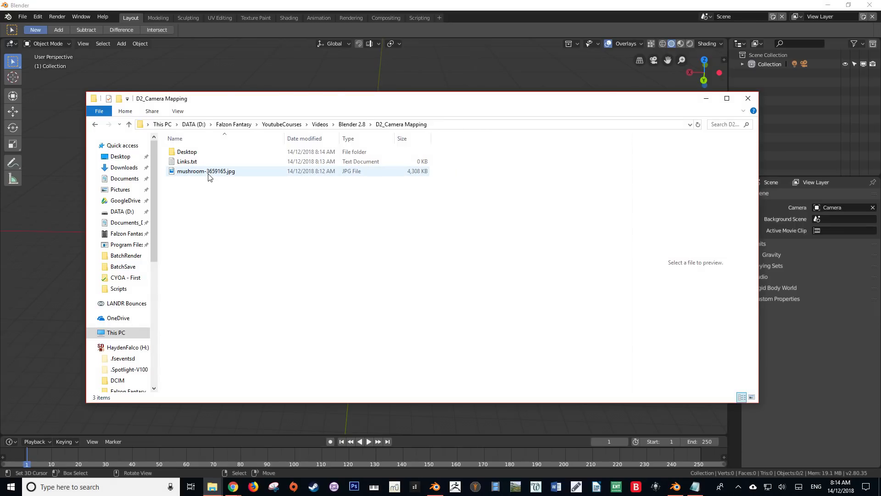
right_click(207, 173)
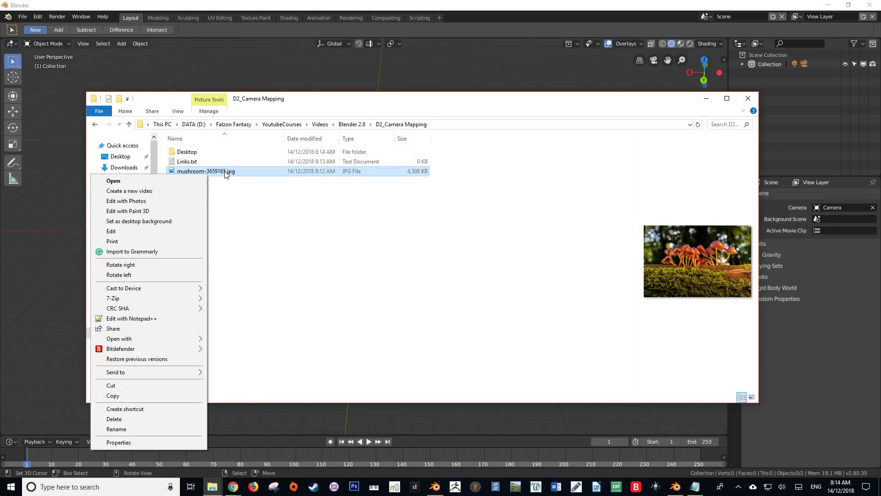
click(154, 442)
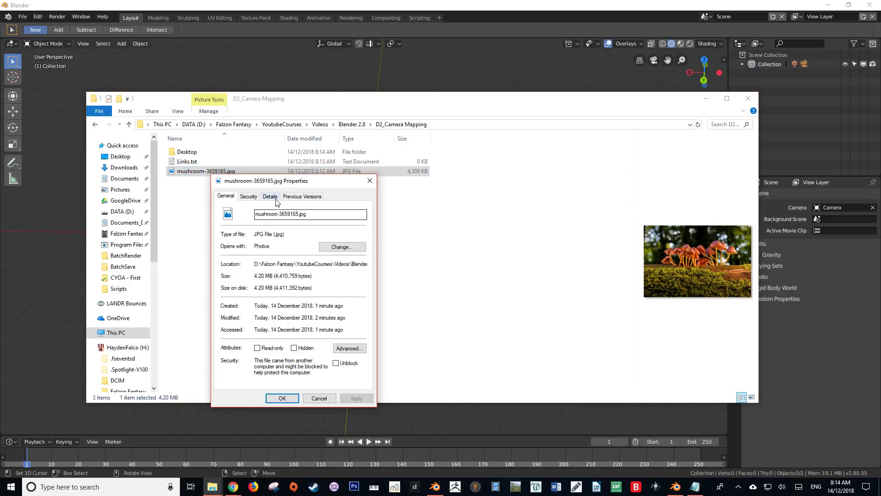
click(272, 197)
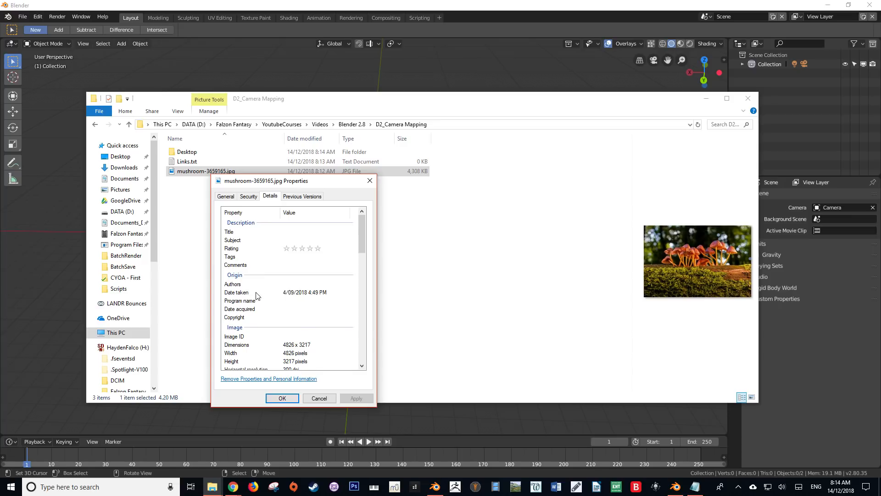
scroll(258, 296, down, 1)
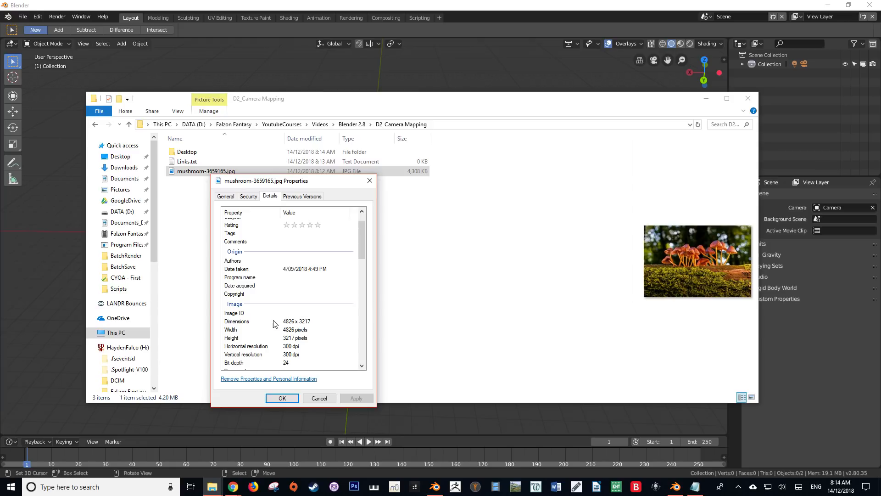
scroll(232, 316, down, 5)
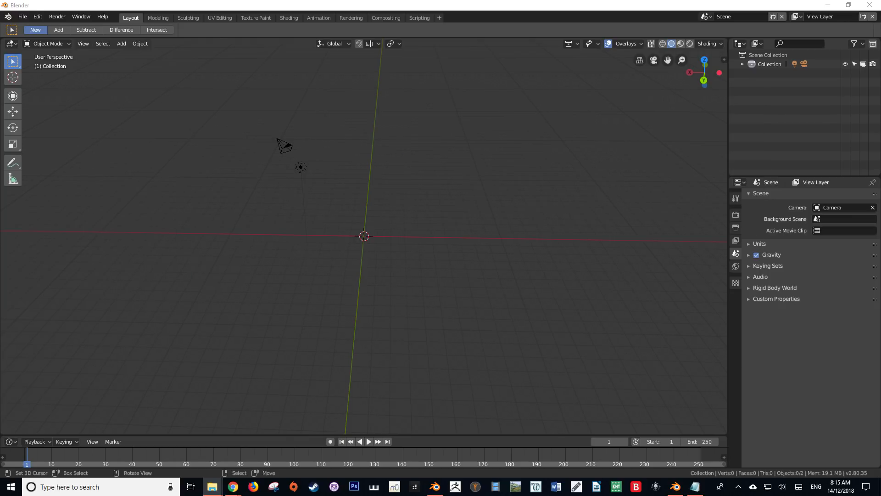
Step: Set the focal length of the scene camera in Blender to 60 mm
click(283, 147)
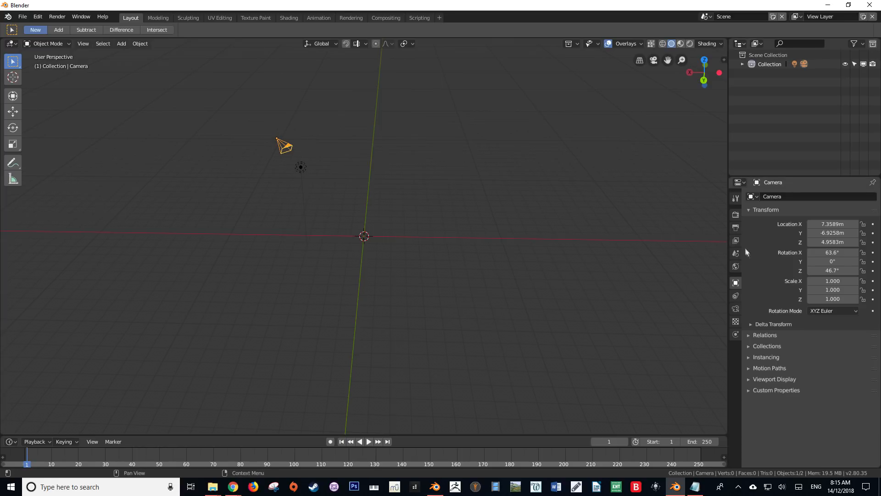
click(736, 308)
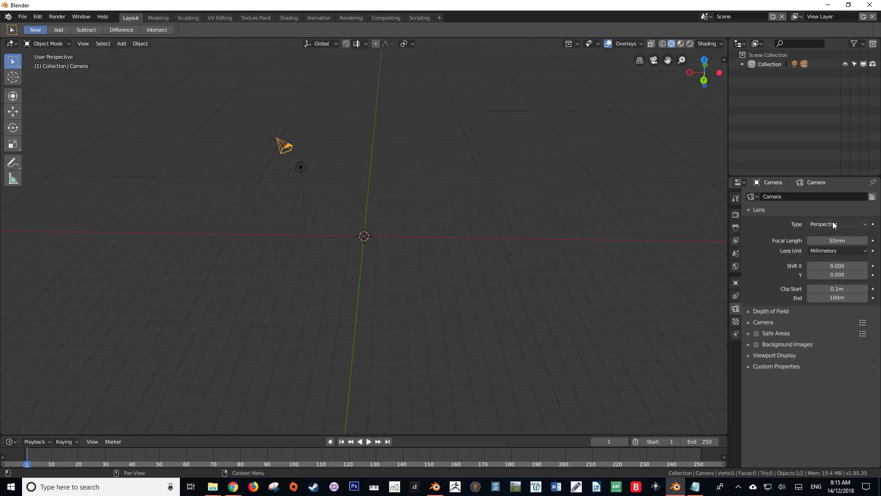
click(823, 240)
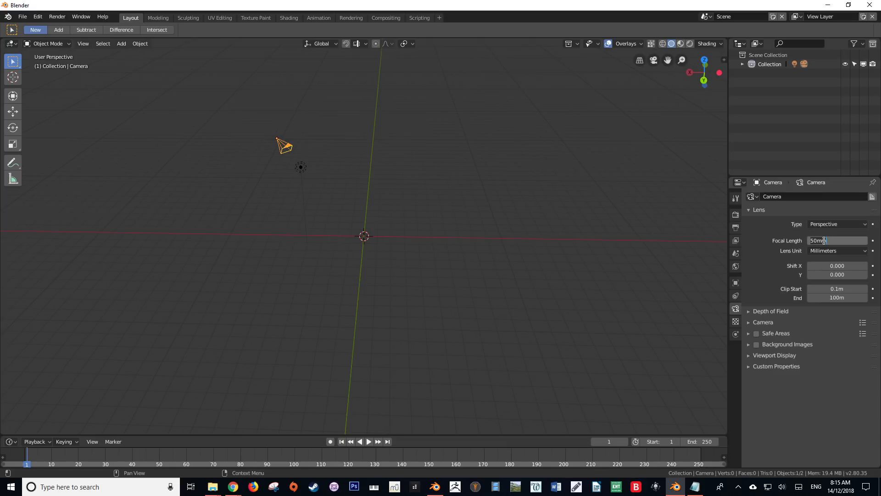
text(60)
key(Return)
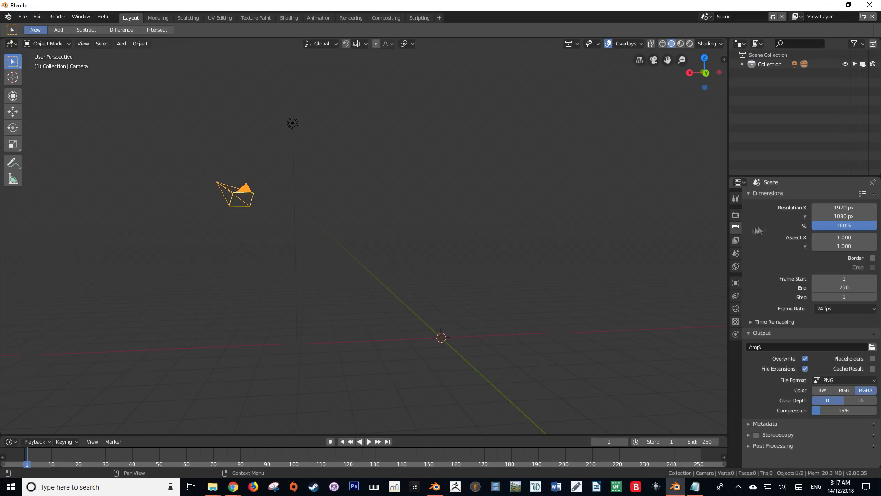
Step: Set the render resolution to 4826 px by 3217 px to match the mushroom photo
click(843, 207)
text(48)
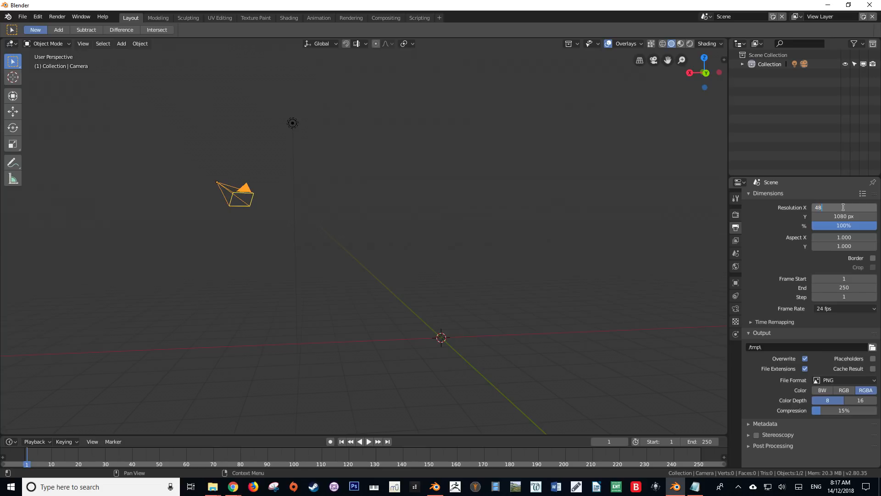
text(26)
key(Tab)
text(3217)
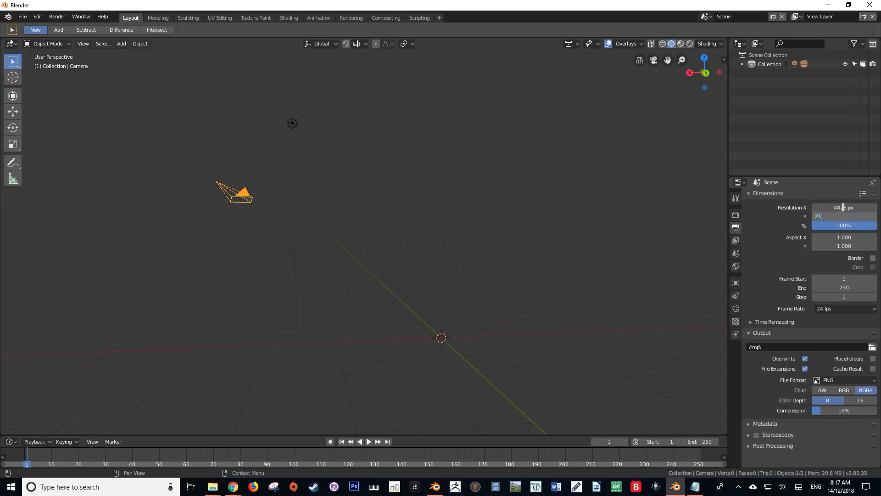
key(Return)
Step: Align the camera to the front orthographic view so that it faces straight along the Y axis
middle_drag(413, 257, 282, 264)
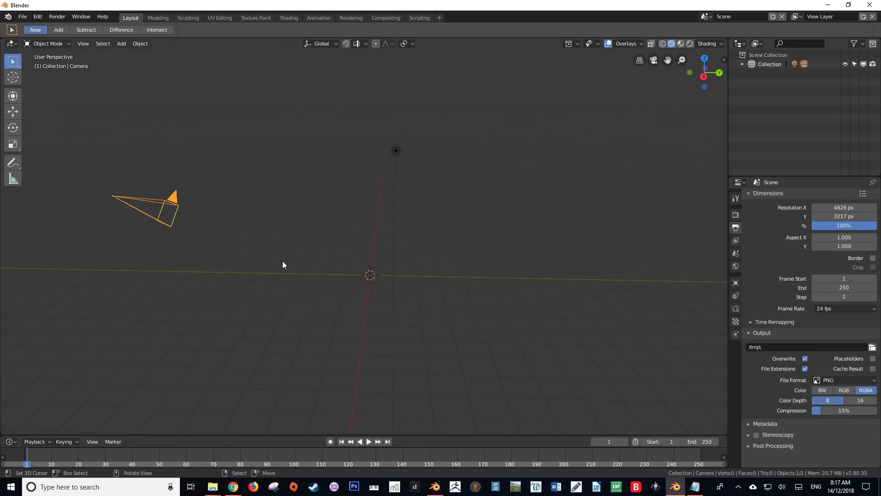
key(KP_1)
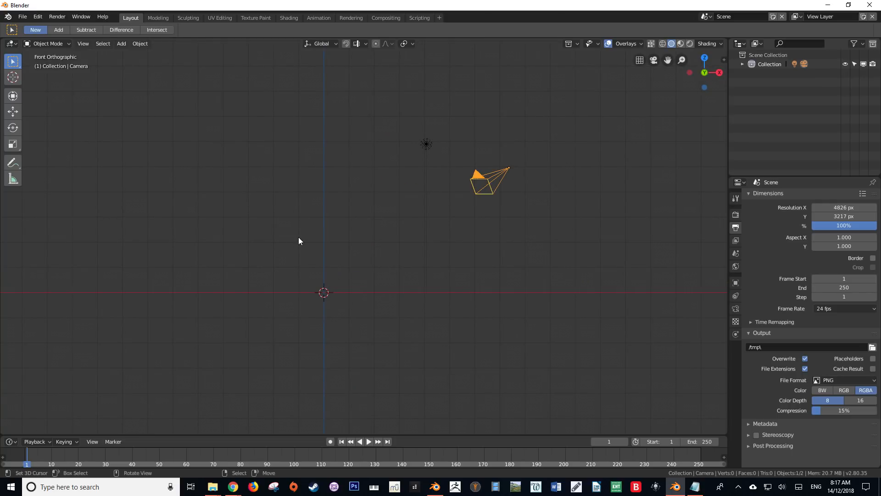
shift+middle_drag(329, 287, 357, 256)
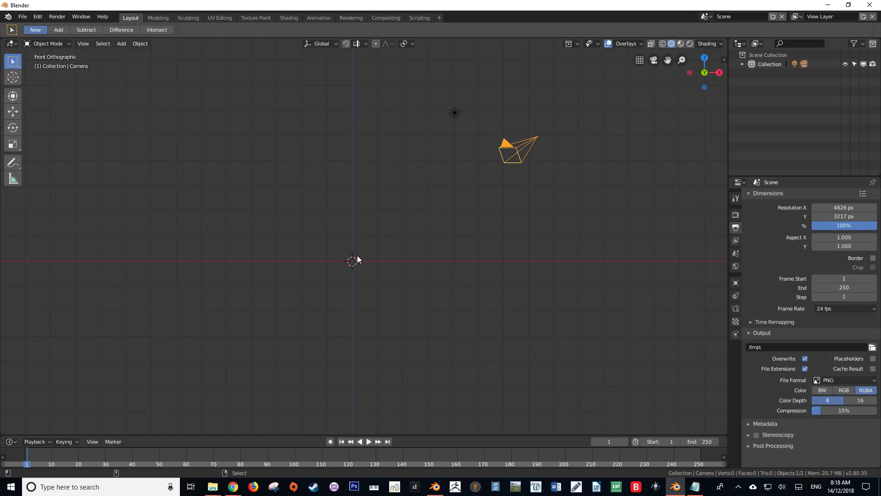
key(KP_0)
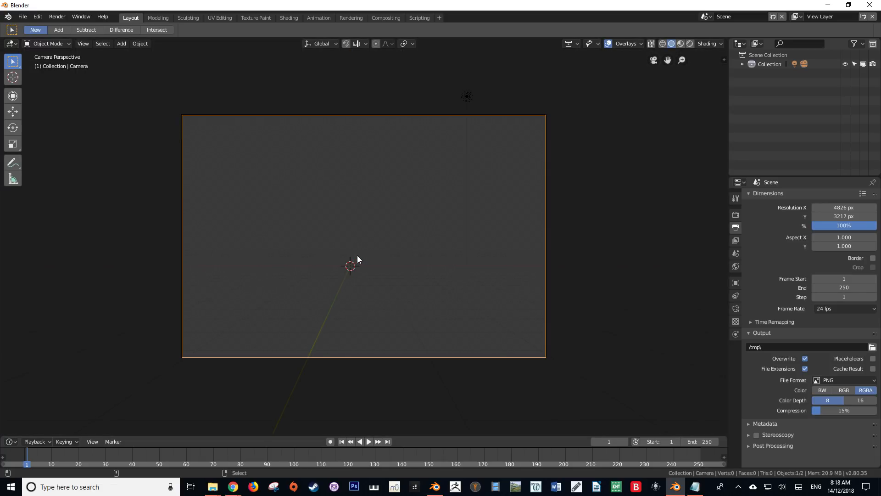
scroll(357, 255, down, 4)
middle_drag(357, 255, 355, 254)
scroll(355, 254, down, 6)
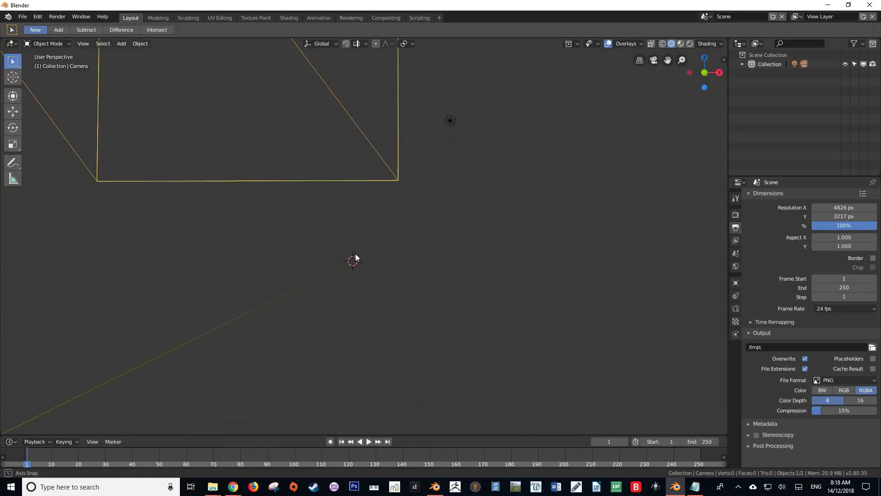
key(KP_1)
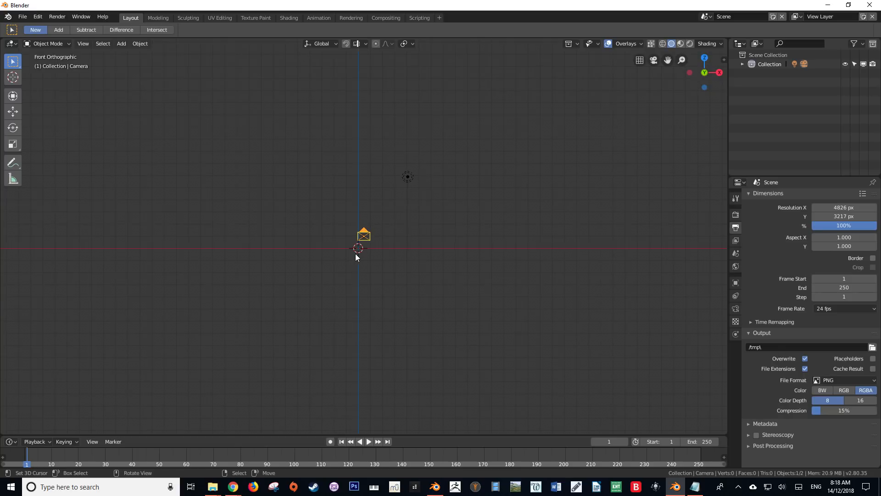
middle_drag(355, 256, 279, 251)
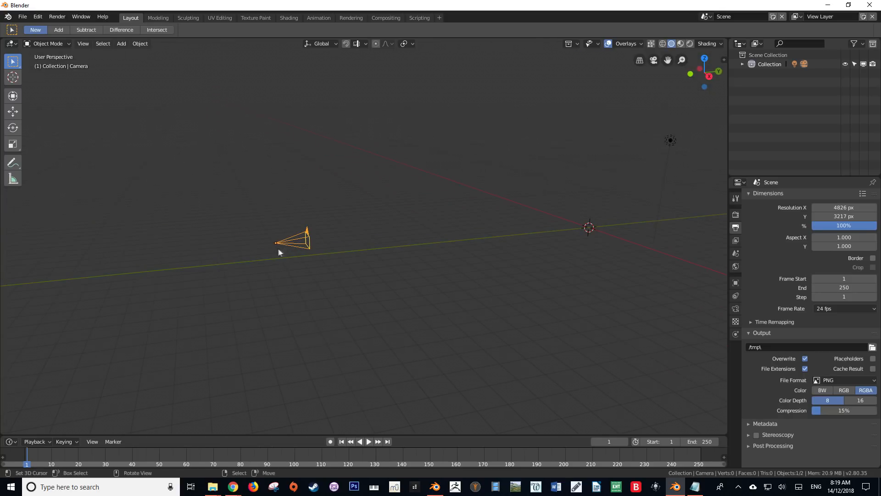
Step: Set the camera's location to X 0 m, Y -20 m and Z 0 m
key(n)
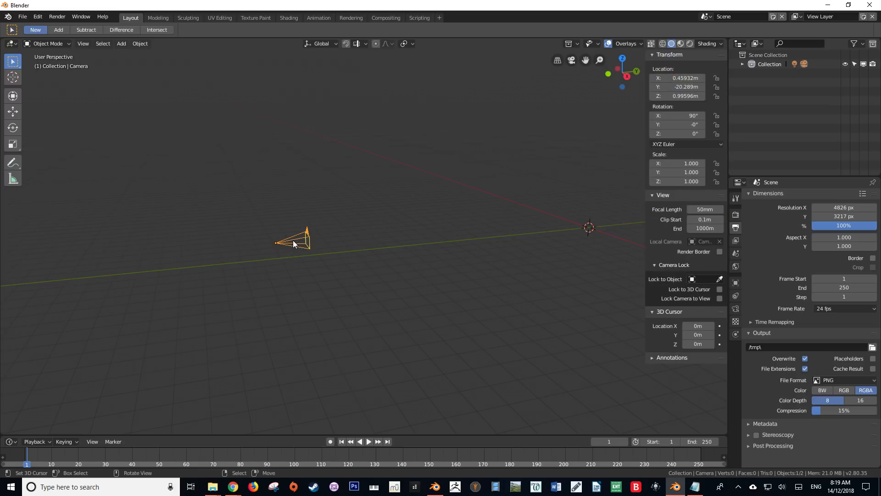
click(673, 77)
text(0)
key(Return)
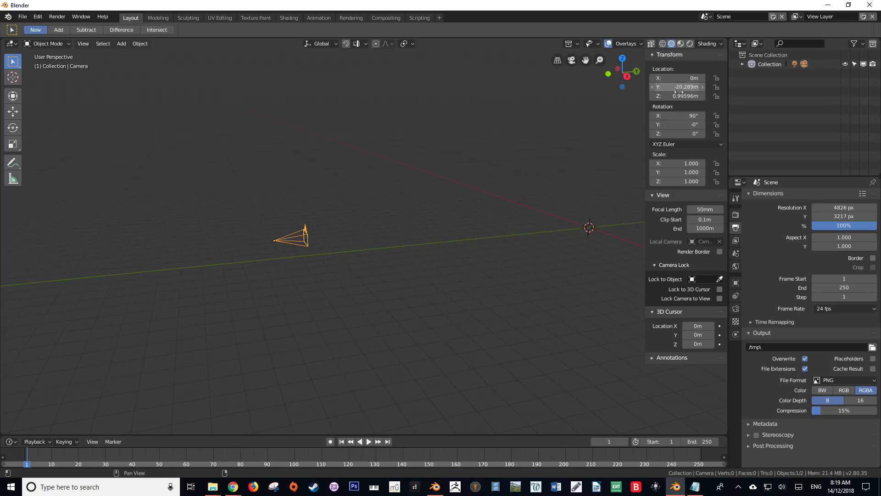
click(678, 96)
text(0)
key(Return)
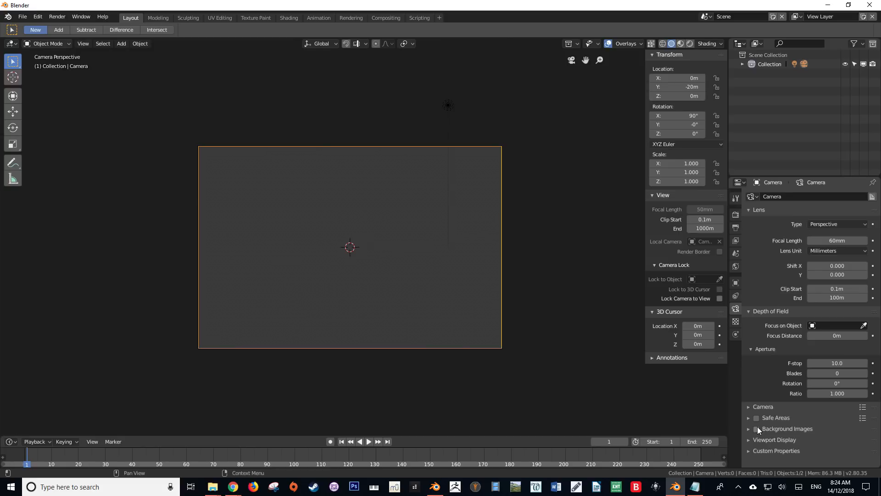
Step: Enable background images for the camera and add mushroom-3659165.jpg as its background image
click(760, 429)
click(756, 429)
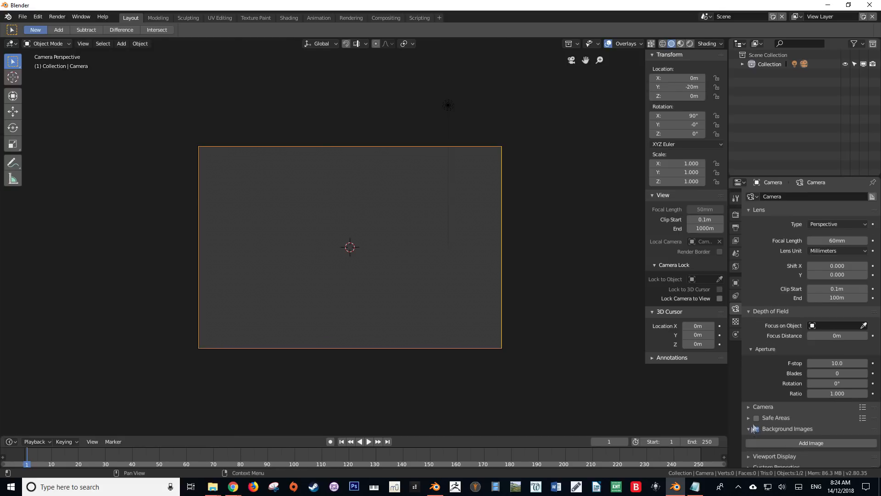
click(801, 437)
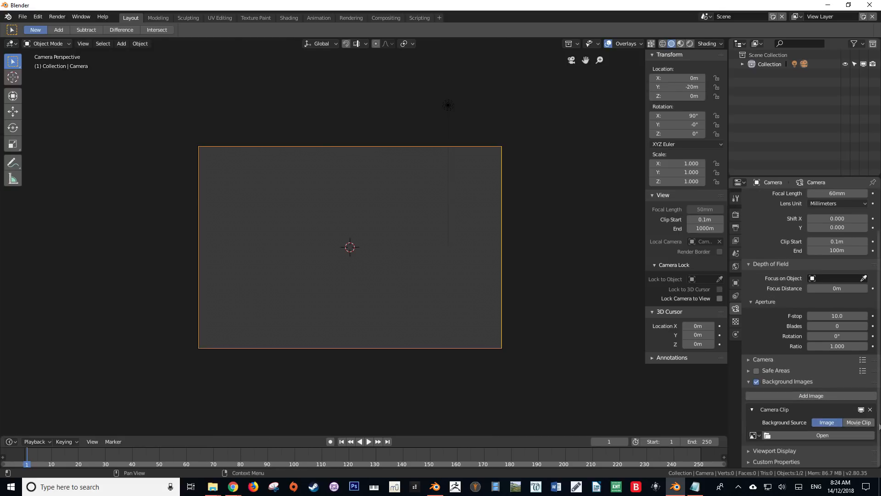
click(756, 435)
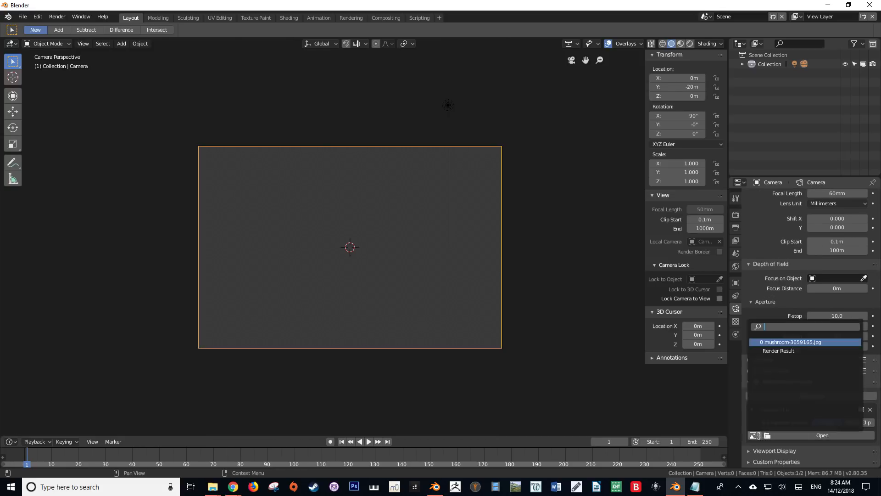
click(771, 342)
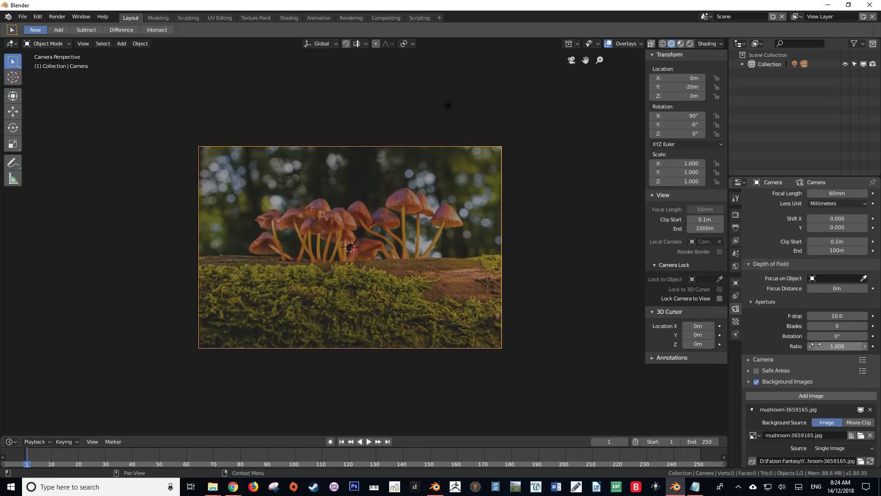
scroll(423, 282, up, 3)
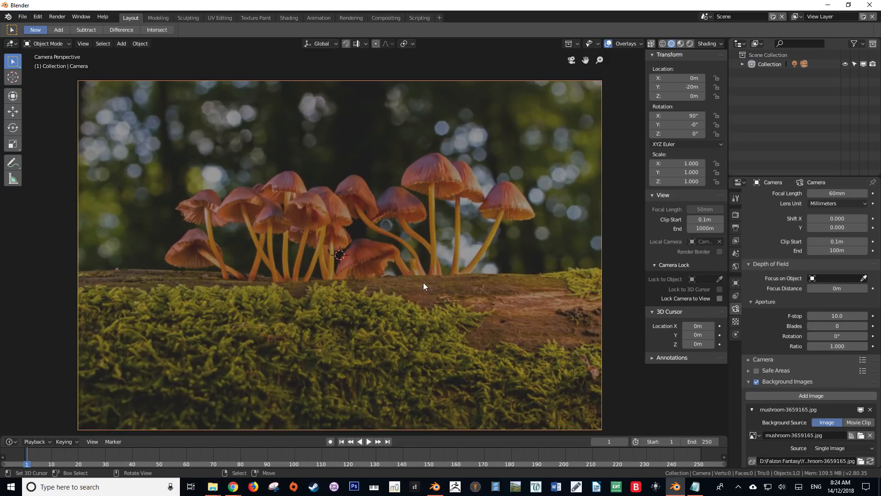
Step: Set the alpha of the camera's mushroom background image to 0.700
scroll(423, 283, up, 2)
scroll(423, 283, down, 5)
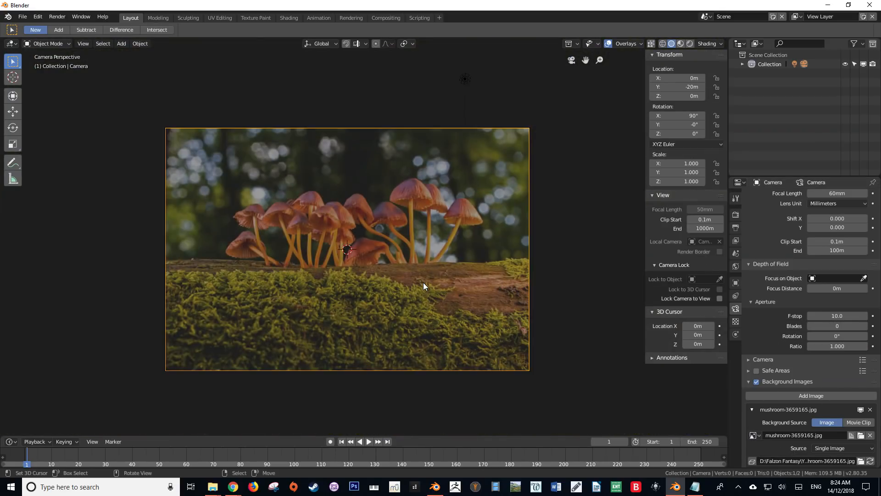
shift+middle_drag(433, 305, 443, 281)
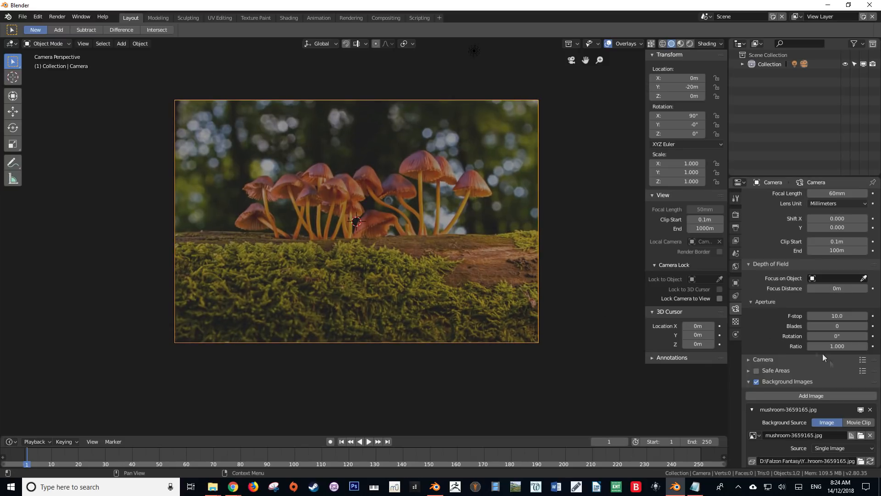
scroll(835, 370, down, 7)
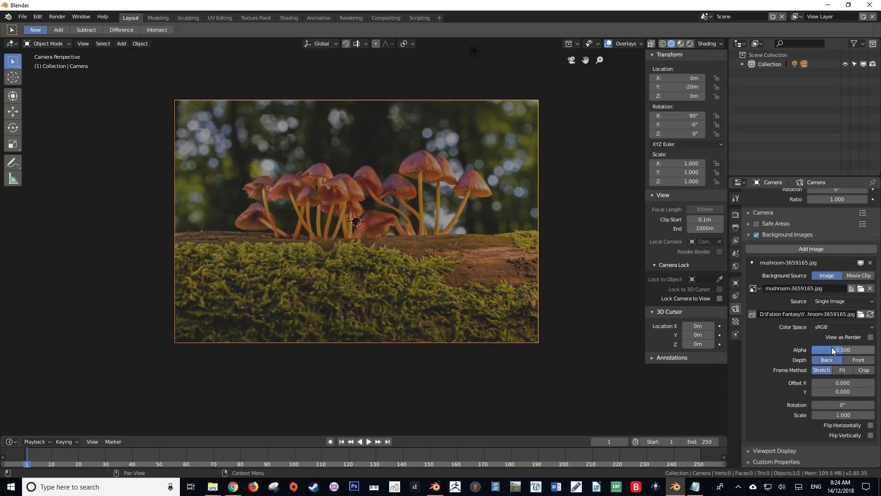
mouse_move(843, 351)
mouse_down()
mouse_move(874, 352)
mouse_move(855, 349)
mouse_up()
click(855, 350)
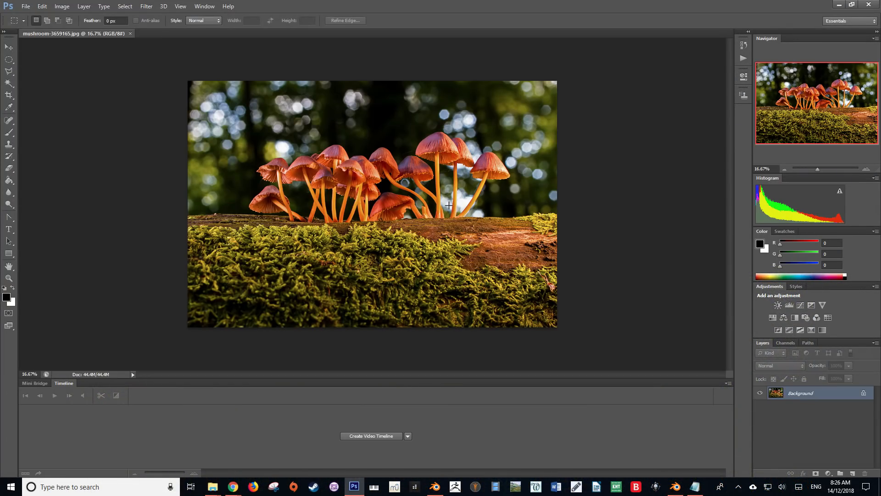
Step: In Photoshop, paste the copied log area in place on a new layer and hide the Background copy layer
key(ctrl+shift+alt+n)
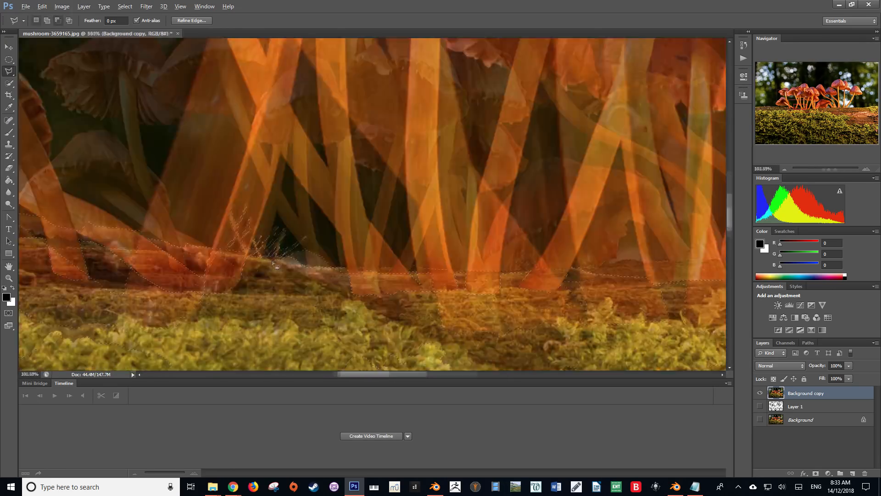
key(ctrl+0)
click(853, 473)
click(43, 7)
mouse_move(91, 96)
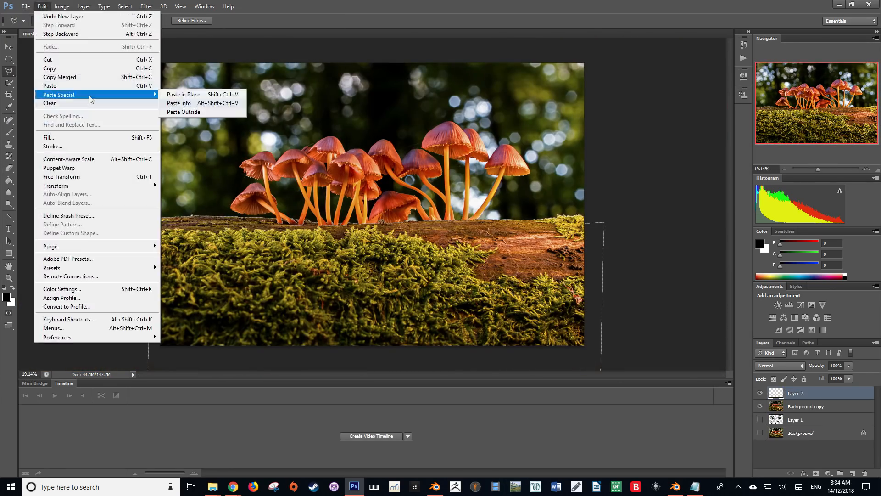
click(192, 95)
click(760, 406)
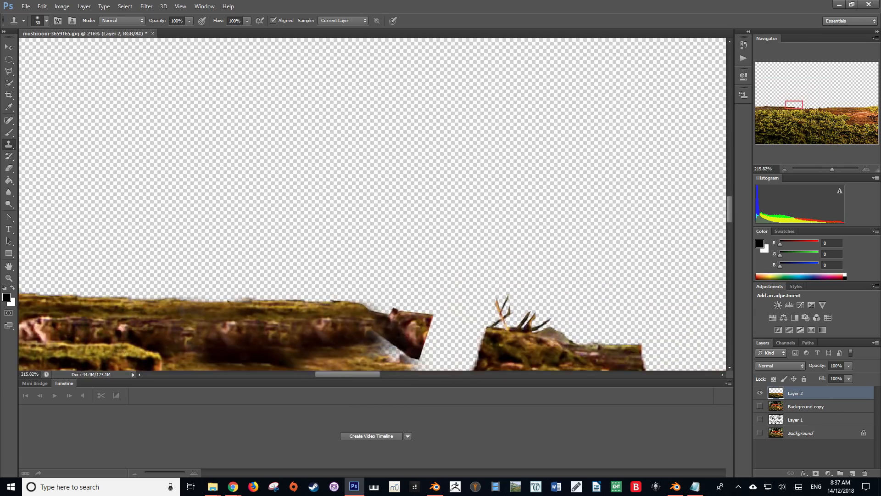
alt+scroll(422, 302, down, 4)
right_click(437, 308)
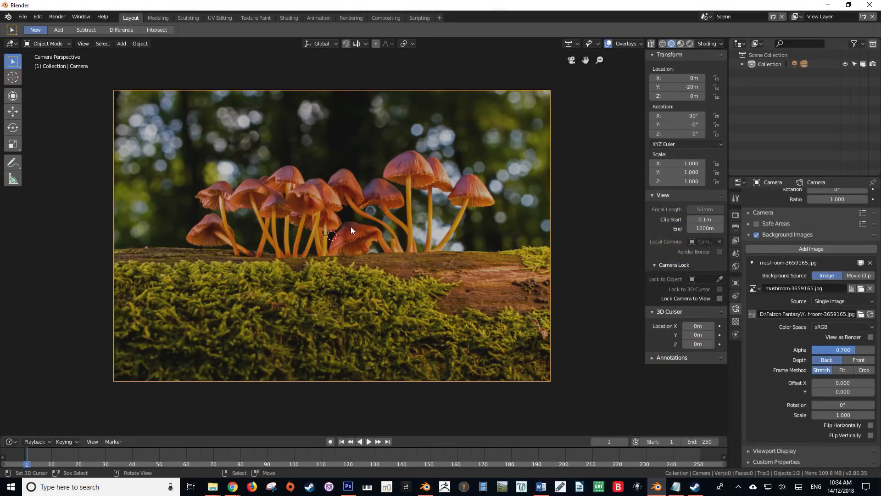
Step: Back in Blender, add a cylinder mesh in the camera view and rotate it 90° so that it lies horizontally
scroll(352, 227, down, 3)
scroll(356, 222, up, 2)
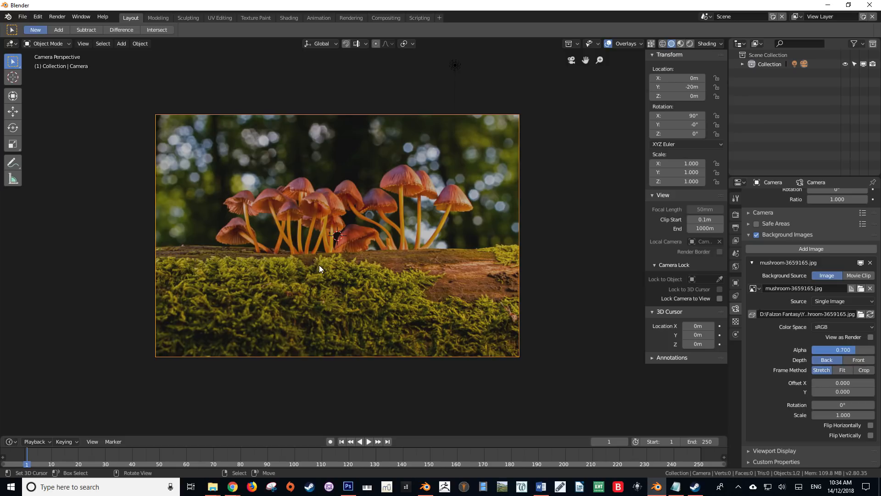
key(shift+a)
mouse_move(293, 178)
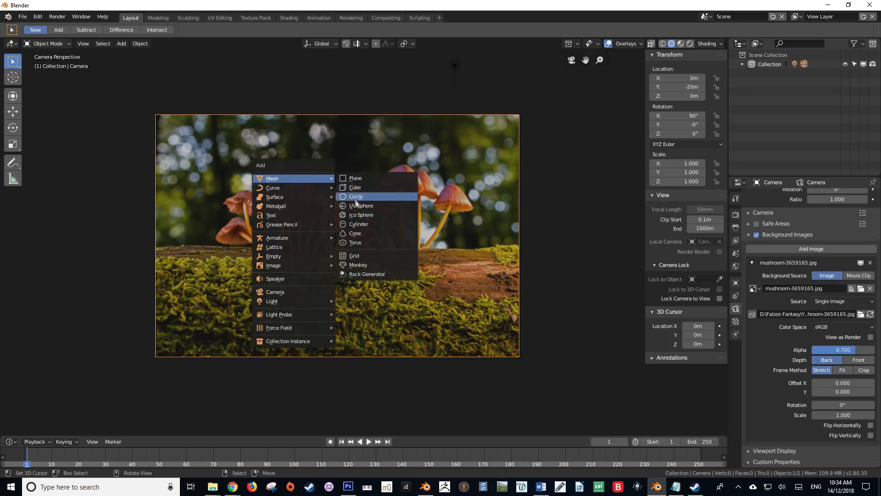
click(359, 224)
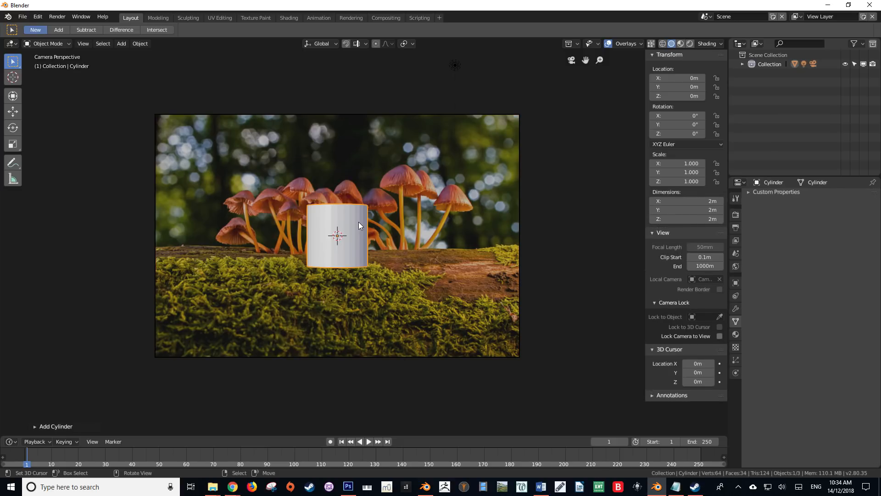
text(r)
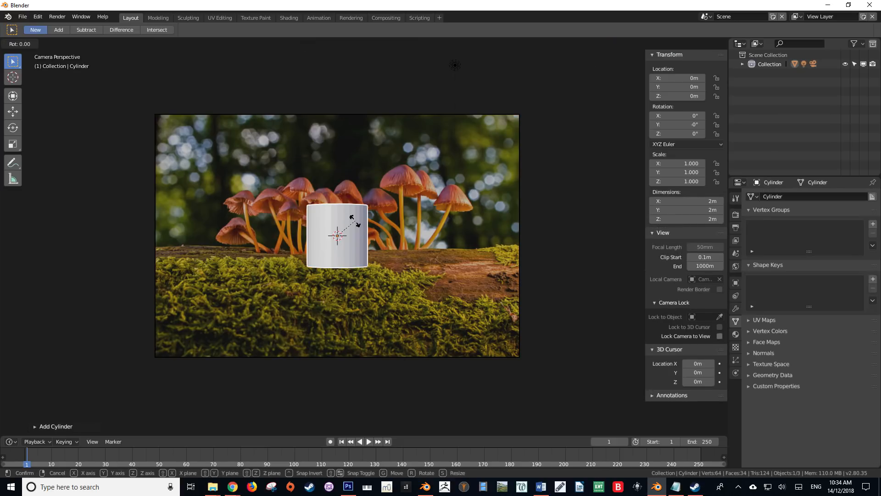
text(90)
key(Return)
Step: Scale the cylinder uniformly to about 2.17 and lower it to about Z -2.48 m so its upper edge meets the log's
key(s)
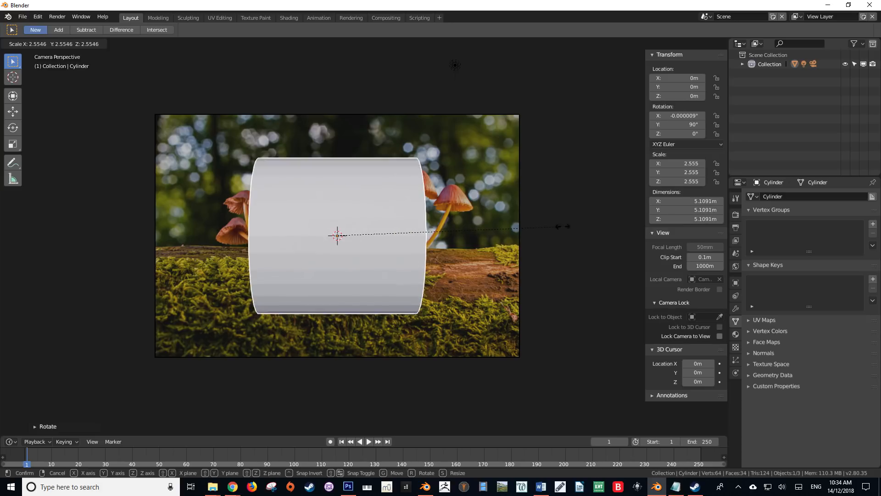
click(401, 212)
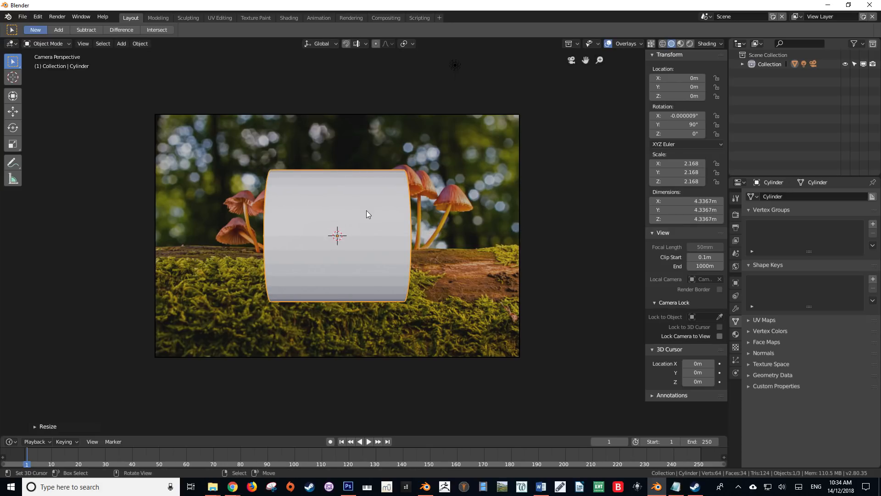
key(g)
click(364, 289)
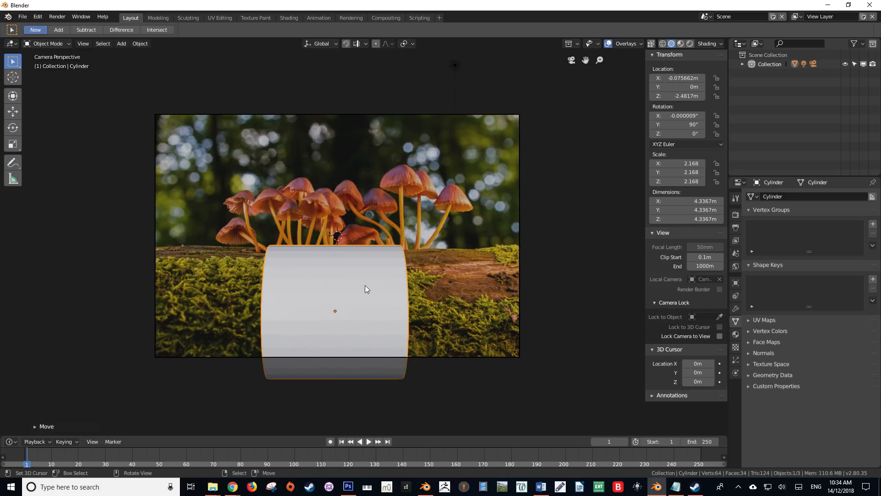
Step: Stretch the cylinder along the global X axis to about 14.4 m long so it extends past both sides of the camera frame
key(s)
key(x)
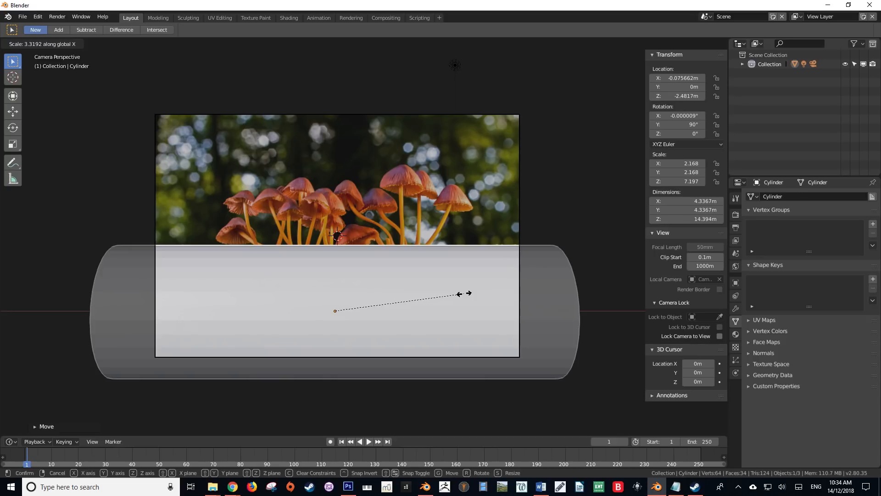
click(464, 294)
middle_drag(470, 262, 487, 293)
scroll(487, 292, down, 5)
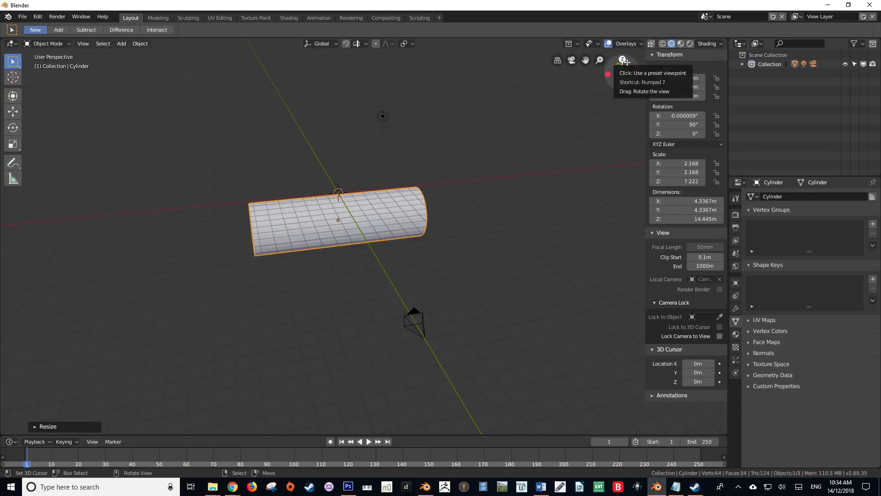
click(637, 71)
key(KP_0)
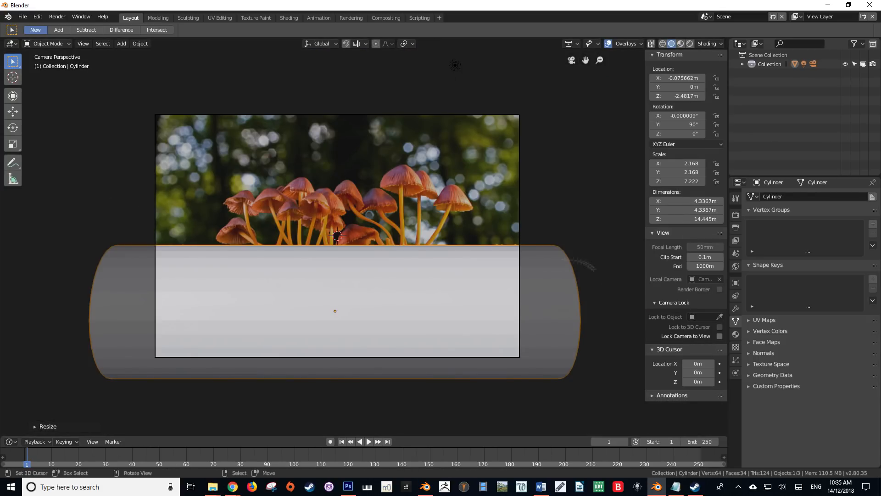
Step: Compare the cylinder with the photographed log through the camera in wireframe display
key(shift+z)
scroll(490, 268, up, 3)
scroll(459, 186, down, 3)
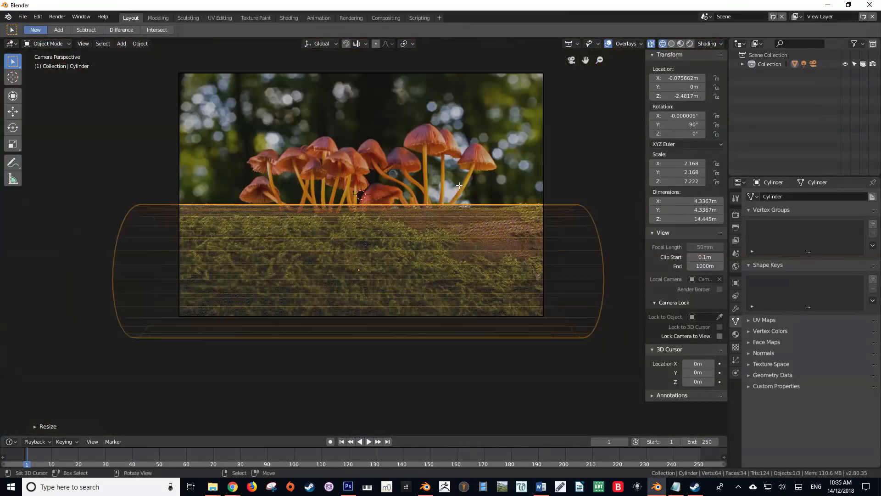
click(16, 150)
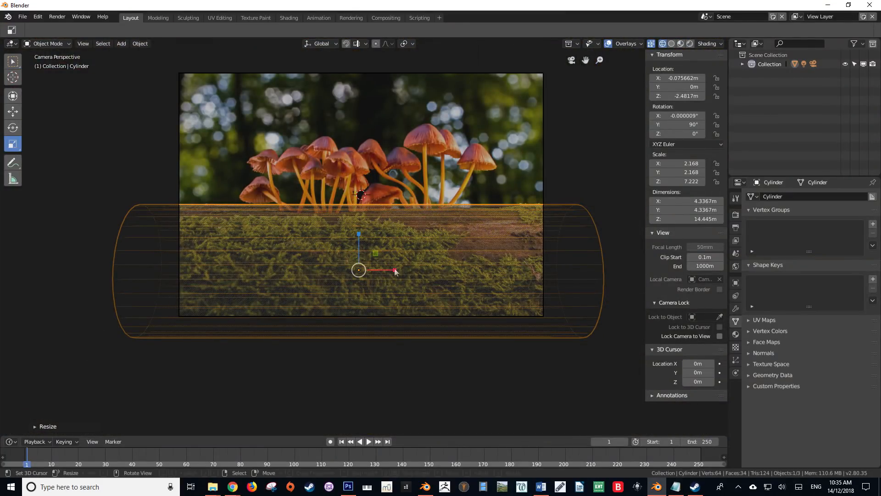
middle_drag(395, 269, 469, 255)
Step: Select the camera and display its background image in front of the solid-shaded cylinder at an alpha of 0.450
click(469, 255)
key(KP_0)
key(shift+z)
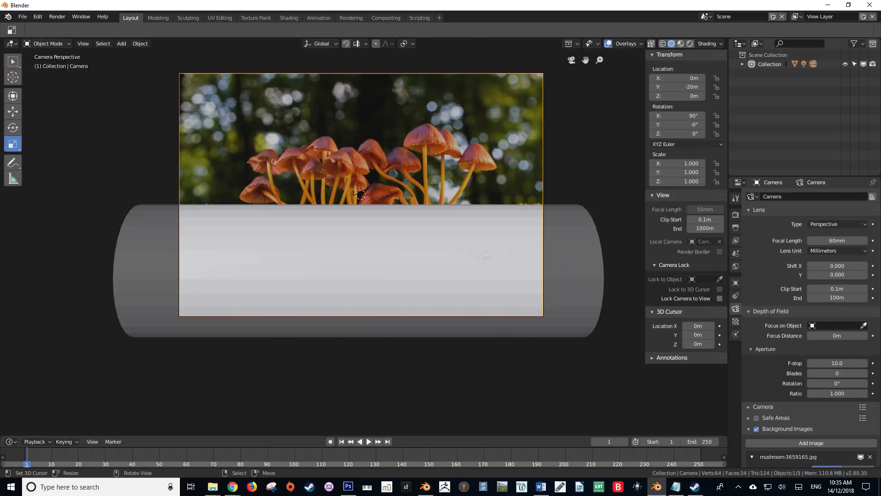
scroll(840, 348, down, 6)
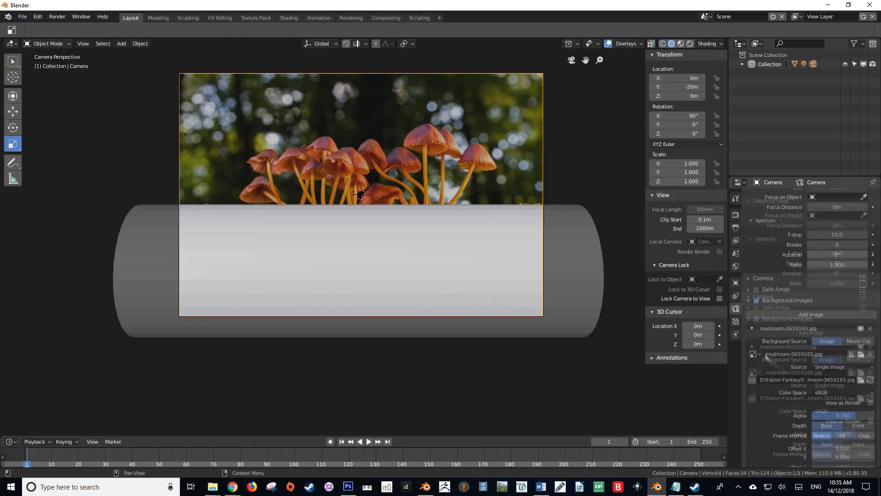
click(857, 425)
drag(857, 416, 840, 415)
click(840, 415)
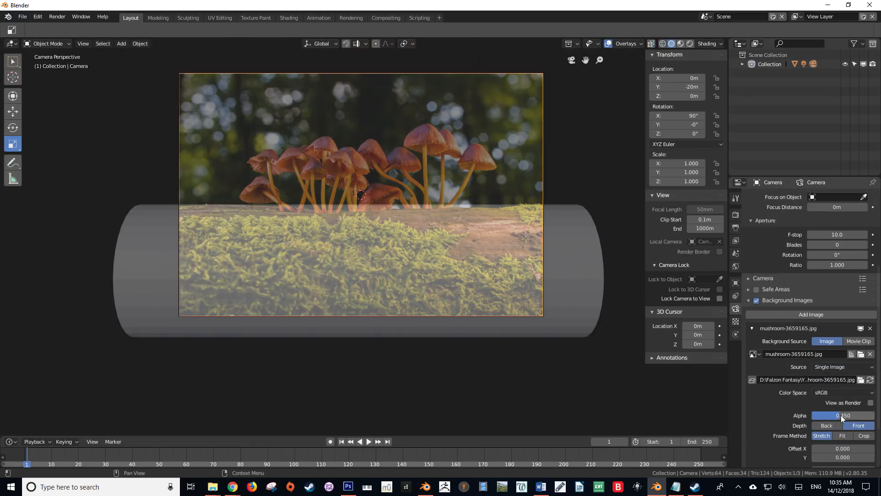
scroll(331, 275, up, 3)
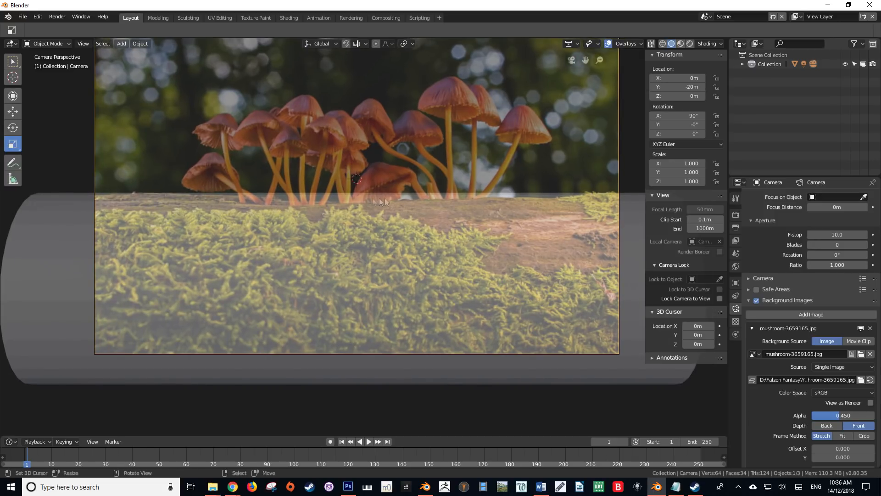
Step: Edit the cylinder's mesh and cut an edge loop around it left of centre, at about -0.23 m along its local Z axis
click(269, 226)
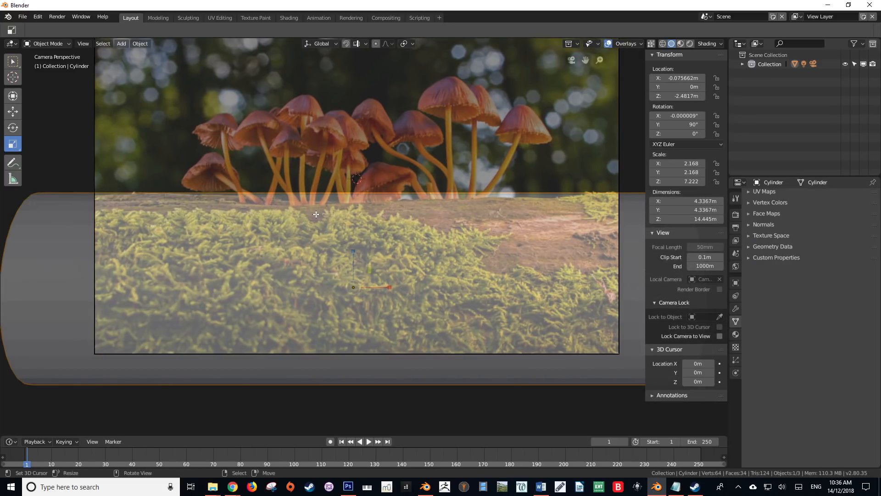
key(Tab)
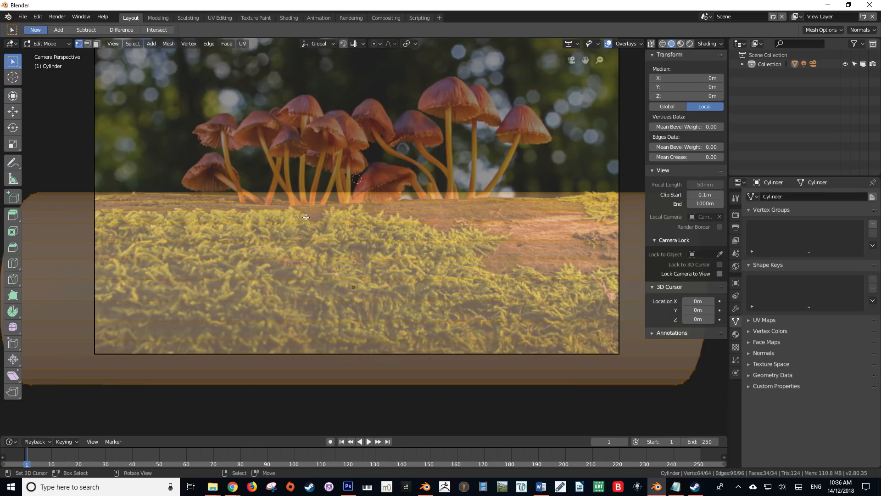
key(ctrl+r)
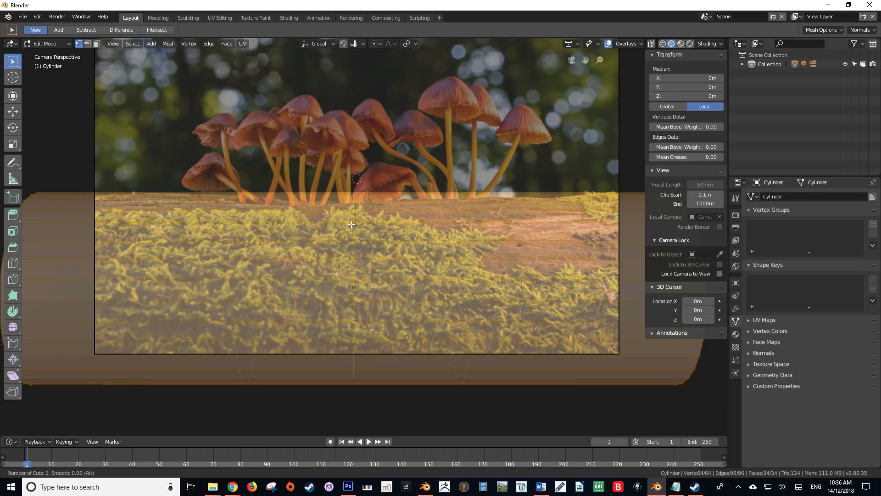
click(352, 225)
click(282, 230)
Step: Cut a second edge loop around the cylinder near the photo's left edge, at about -0.64 m on its local Z axis
shift+middle_drag(279, 229, 323, 267)
scroll(323, 267, up, 1)
key(ctrl+r)
click(285, 256)
click(269, 260)
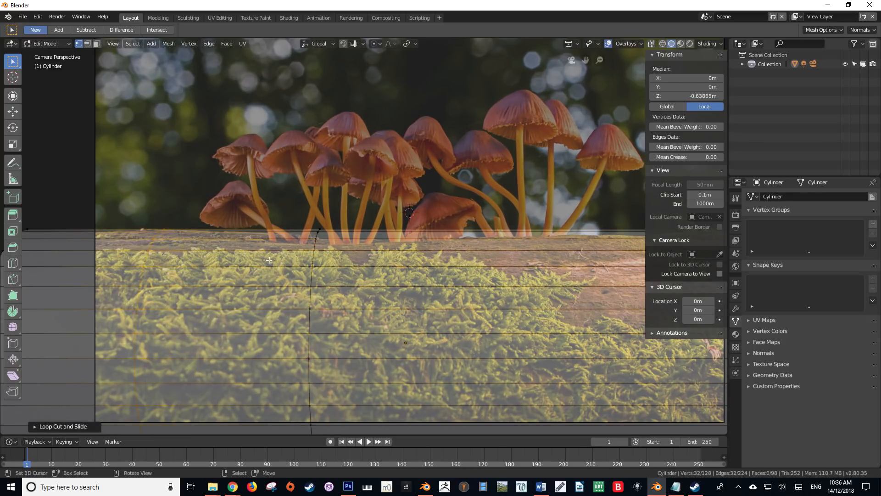
Step: Select the edge loop nearest the cylinder's centre and shrink it to follow the dip in the log's upper outline
alt+right_click(316, 238)
shift+middle_drag(317, 238, 324, 184)
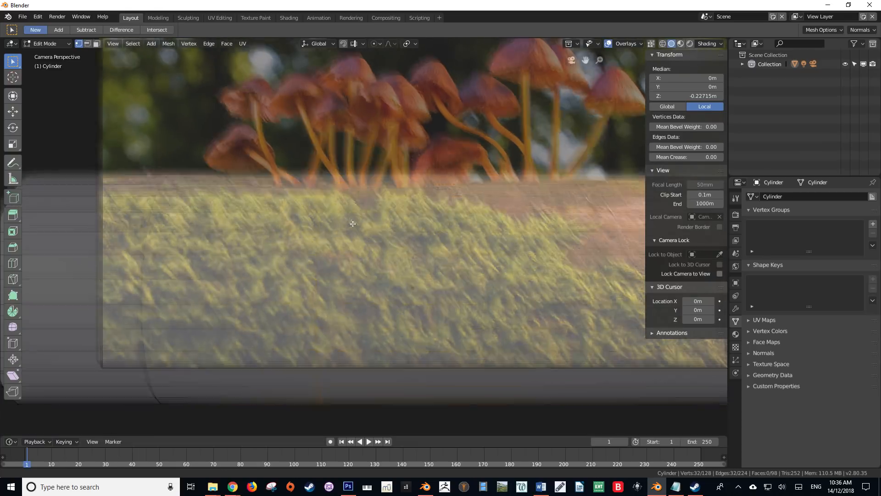
key(s)
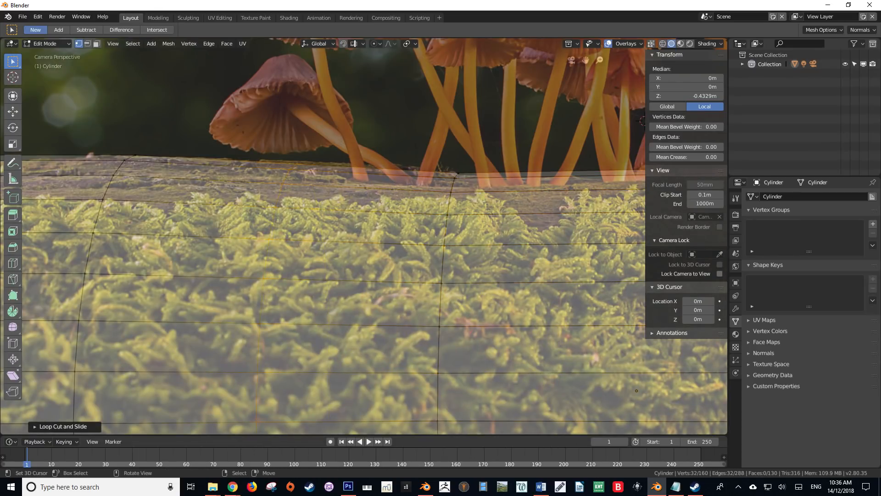
Step: Scale the two edge loops further left so the cylinder's upper edge follows the log's outline on that side
key(s)
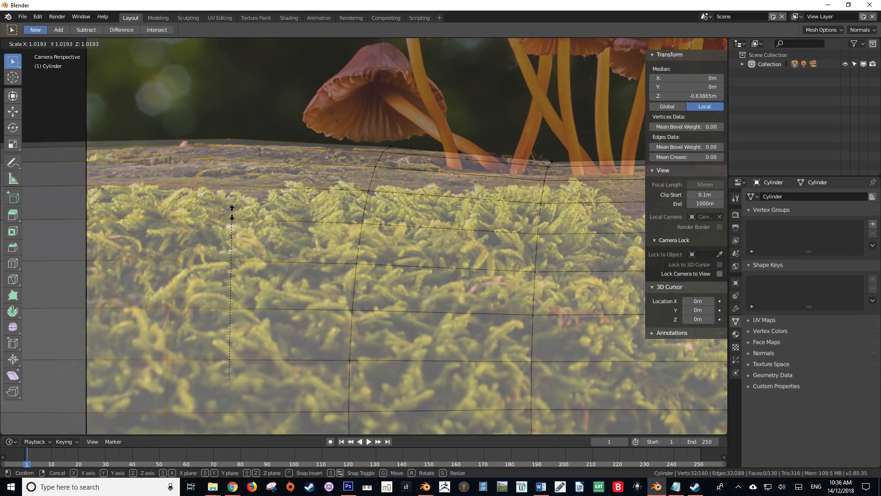
click(230, 204)
key(s)
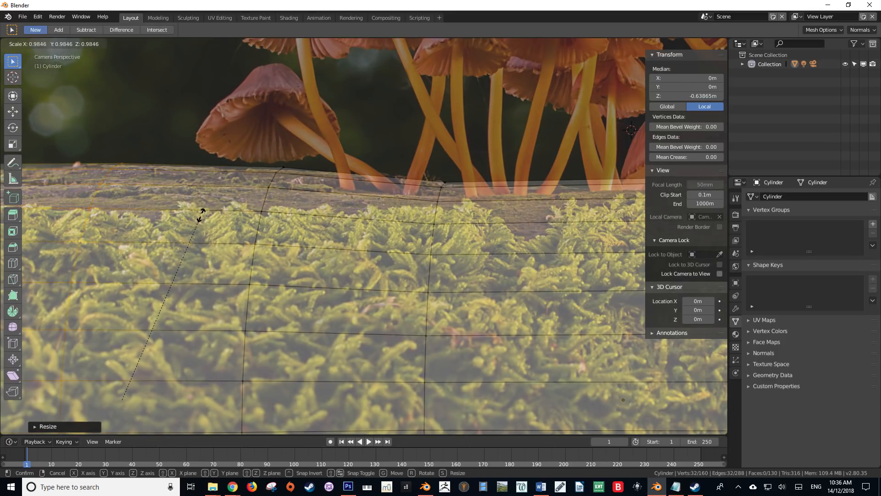
click(198, 214)
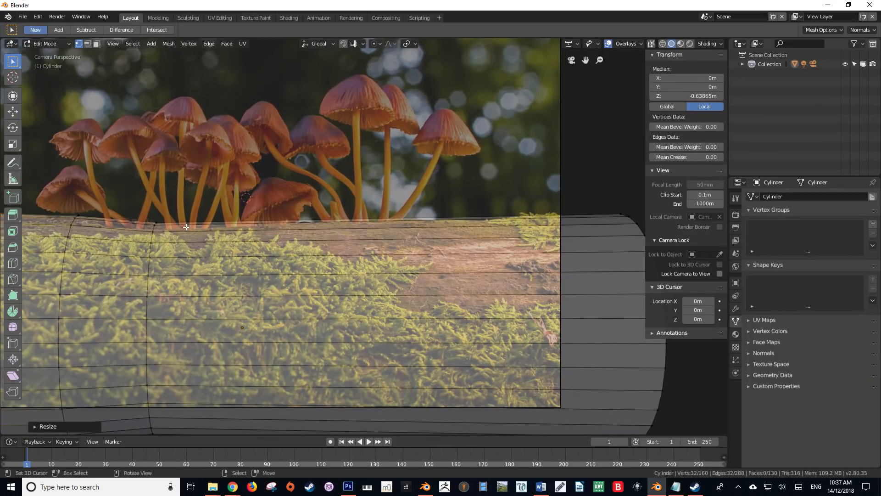
Step: Cut two edge loops around the cylinder's right-hand part, the outer at about 0.63 m local Z, and scale them to the log's outline
shift+middle_drag(263, 203, 209, 221)
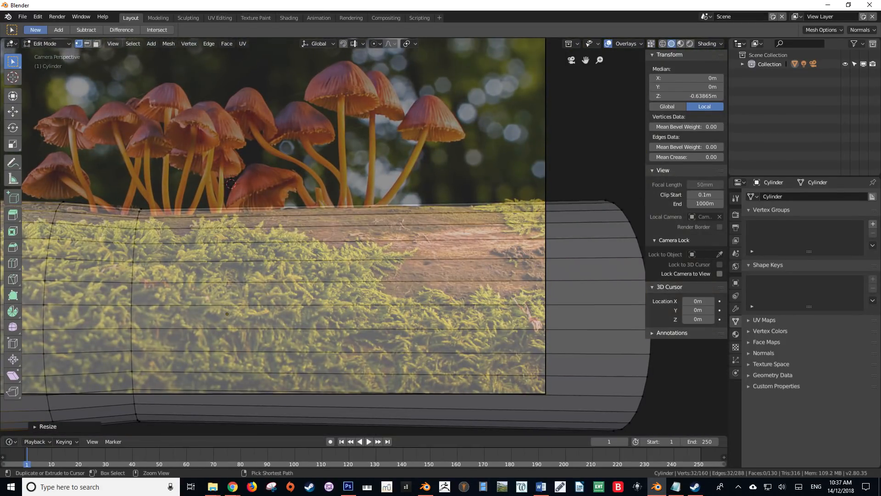
scroll(381, 221, up, 3)
key(ctrl+r)
click(459, 218)
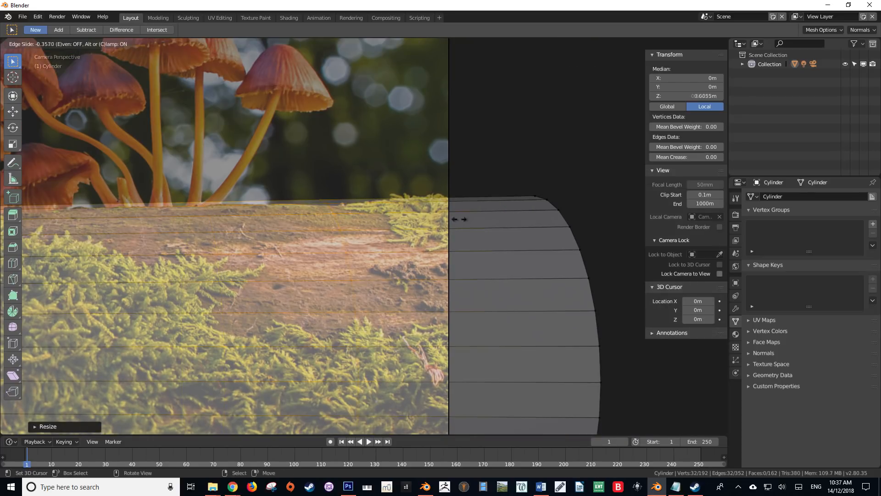
click(381, 228)
alt+right_click(359, 240)
key(s)
click(360, 244)
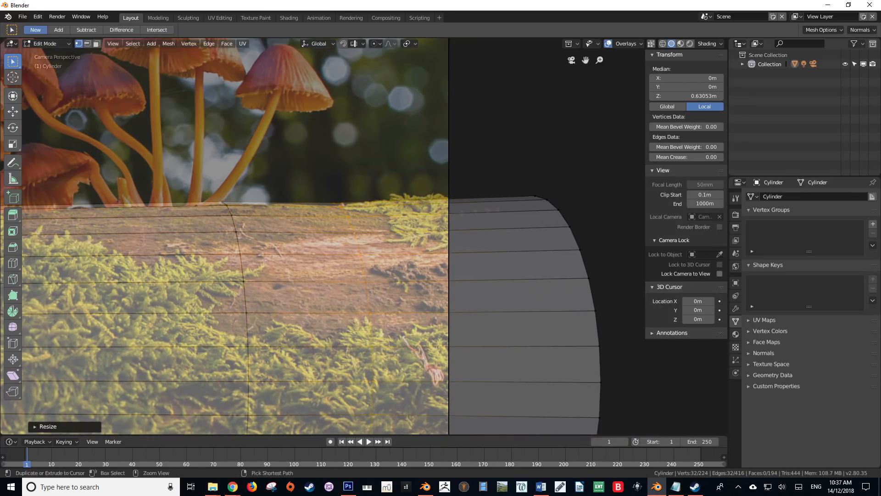
Step: Enlarge the cylinder's right end loop so its upper edge follows the log's rise towards the photo's right border
alt+right_click(564, 218)
key(s)
click(614, 221)
scroll(573, 225, up, 3)
scroll(183, 236, down, 3)
shift+middle_drag(173, 236, 382, 235)
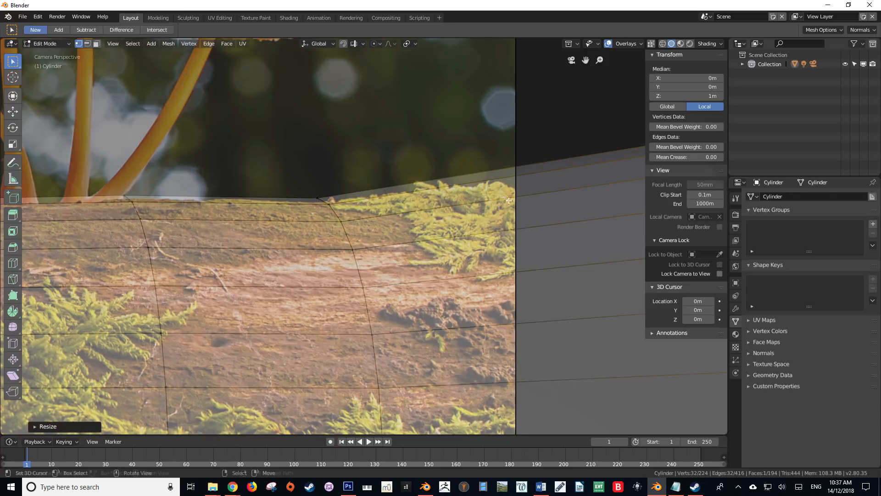
Step: Cut further edge loops along the cylinder's middle, the last at about 0.17 m local Z, and scale them to follow the log's outline
key(ctrl+r)
click(106, 239)
key(s)
click(269, 232)
key(ctrl+r)
click(293, 233)
click(358, 234)
key(s)
click(367, 236)
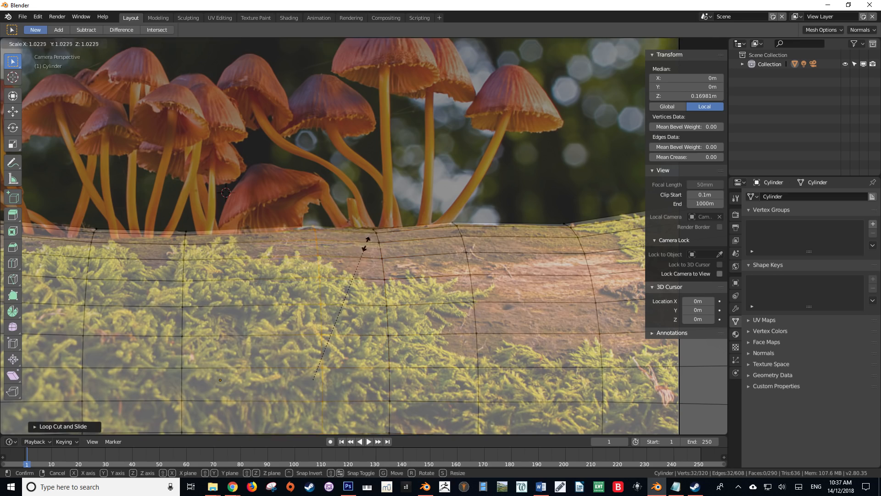
Step: Inspect the cylinder's upper edge against the log's outline along the mushroom bases
key(Tab)
scroll(359, 249, down, 3)
middle_drag(360, 249, 294, 252)
key(KP_0)
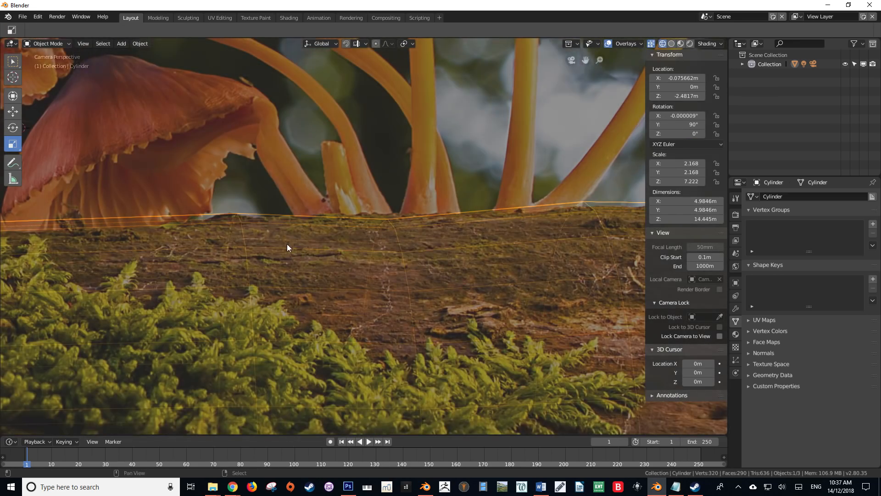
key(Tab)
scroll(245, 270, down, 3)
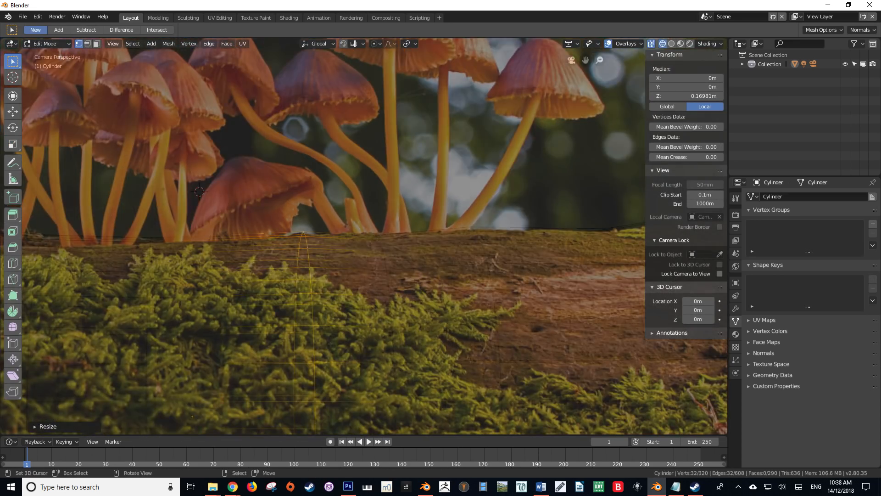
key(Tab)
scroll(489, 260, up, 4)
scroll(277, 333, up, 5)
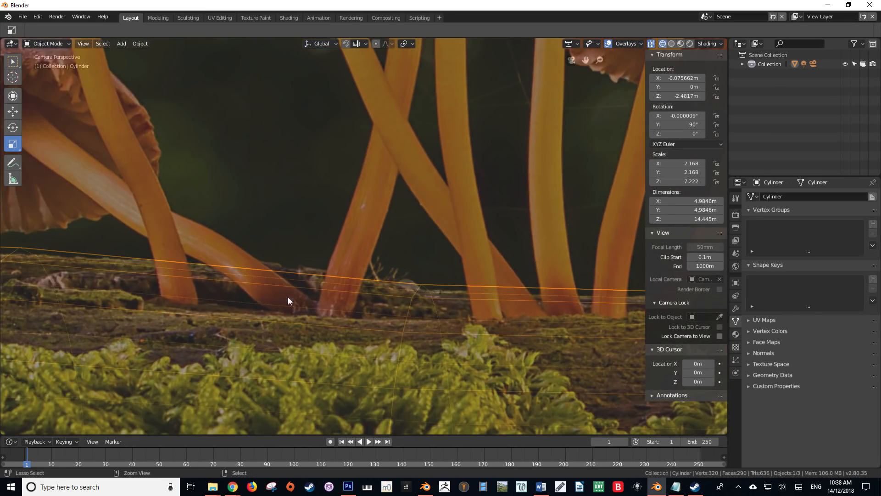
Step: Cut a centred edge loop around the cylinder below the left mushrooms, at about -0.30 m on its local Z axis
key(Tab)
scroll(288, 296, down, 4)
scroll(232, 271, up, 4)
key(ctrl+r)
click(257, 273)
right_click(278, 274)
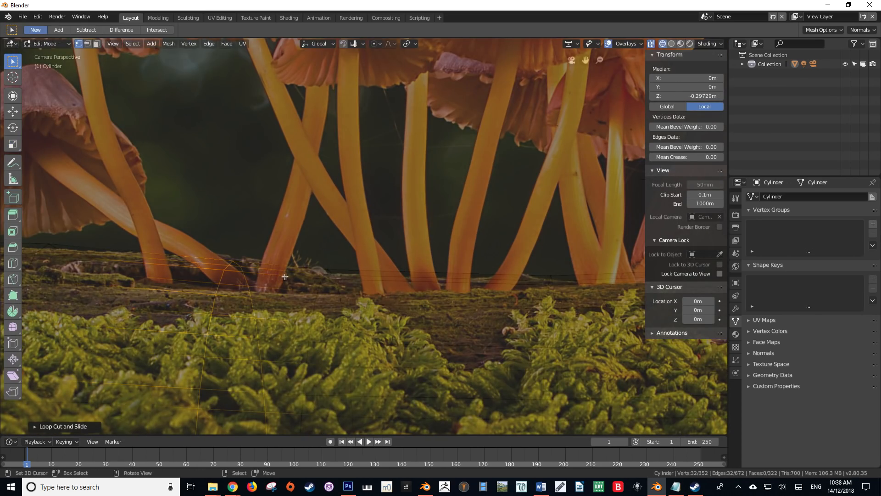
Step: Examine how the cylinder's outline fits the raised bark near the left mushroom stems in camera view
key(Tab)
scroll(347, 299, down, 4)
scroll(309, 296, up, 4)
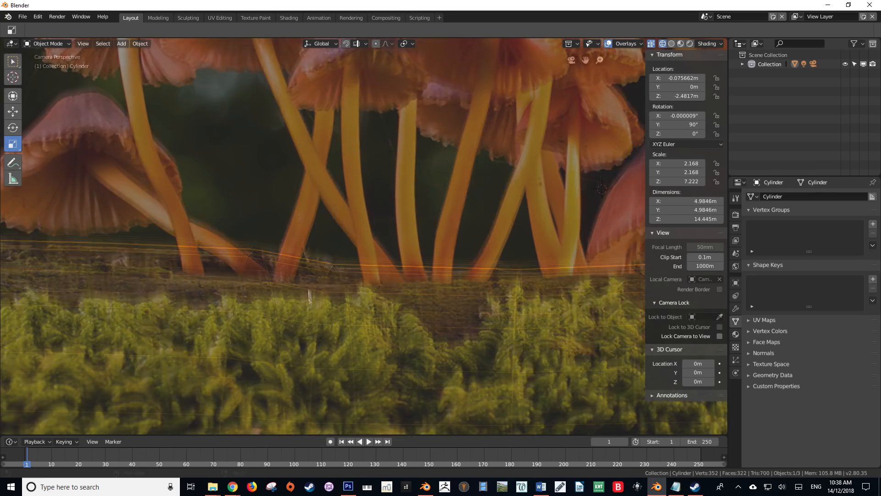
scroll(317, 257, up, 4)
scroll(302, 251, down, 5)
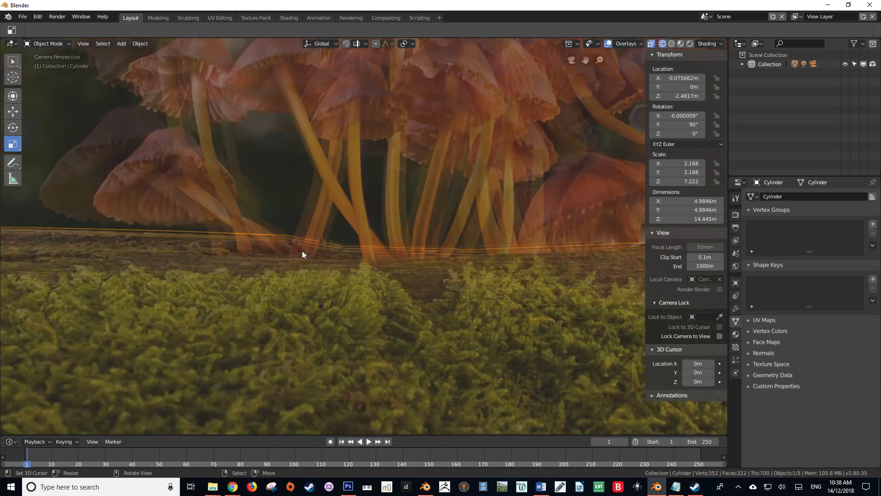
key(KP_0)
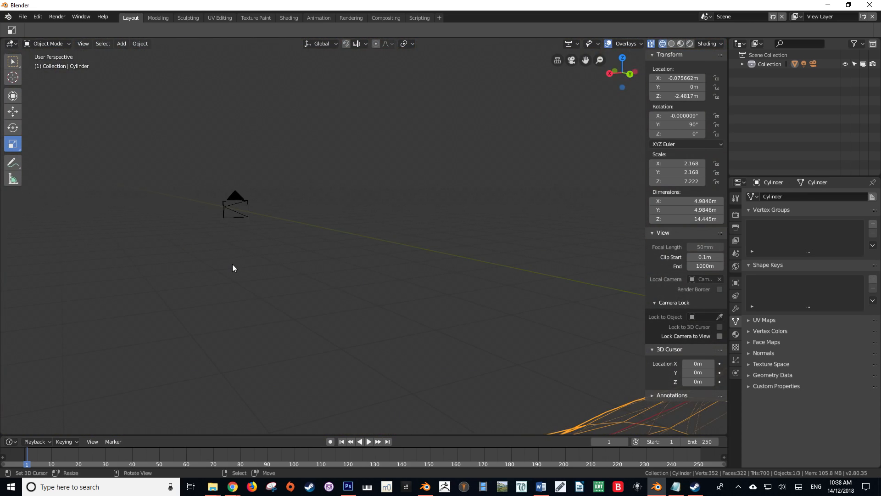
key(KP_0)
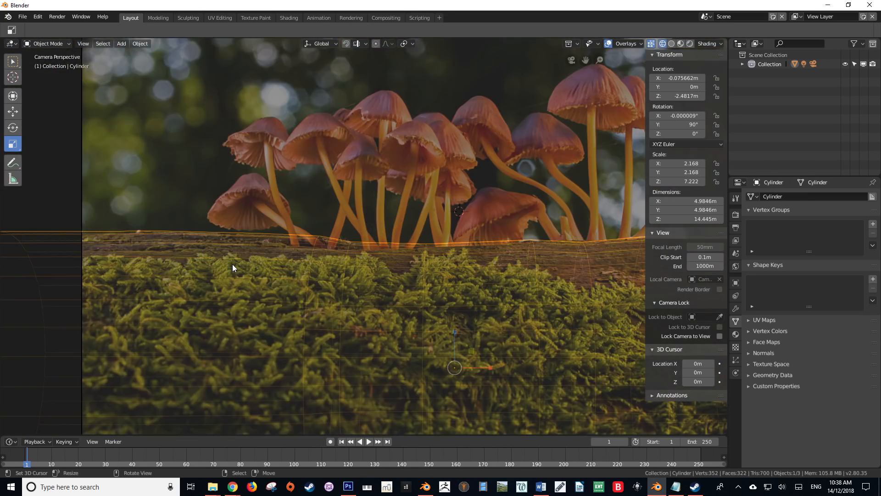
scroll(220, 250, up, 2)
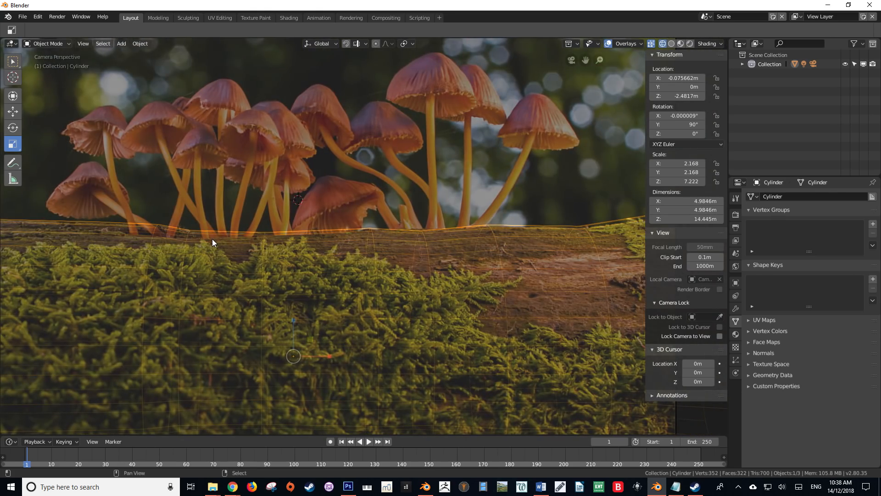
scroll(212, 239, up, 4)
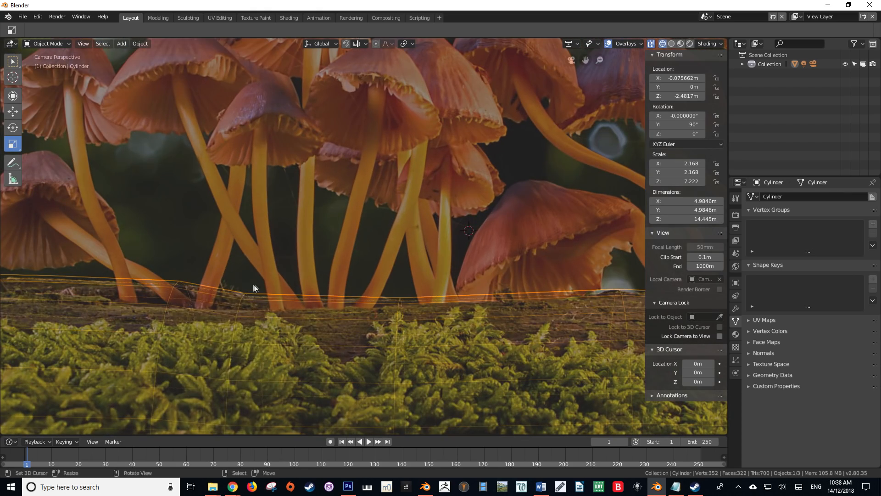
Step: Add a mesh plane and rotate it 90° about the X axis so it stands upright
key(shift+a)
mouse_move(241, 285)
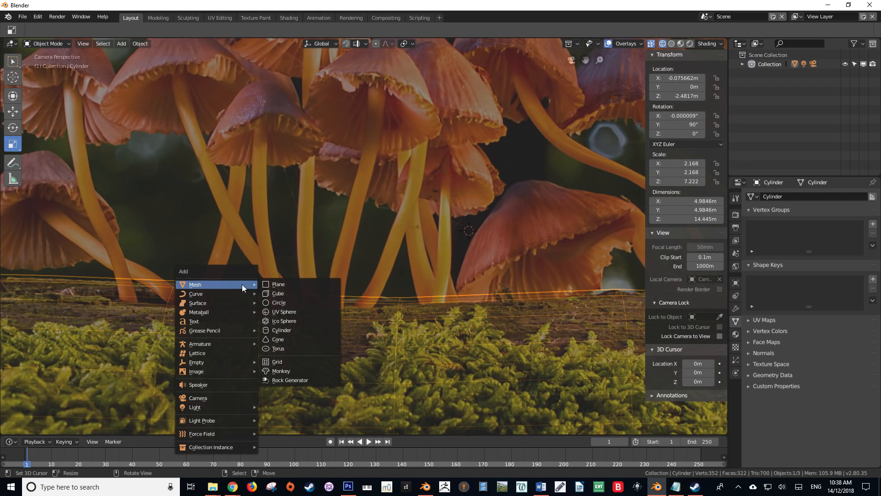
click(278, 284)
scroll(382, 288, down, 3)
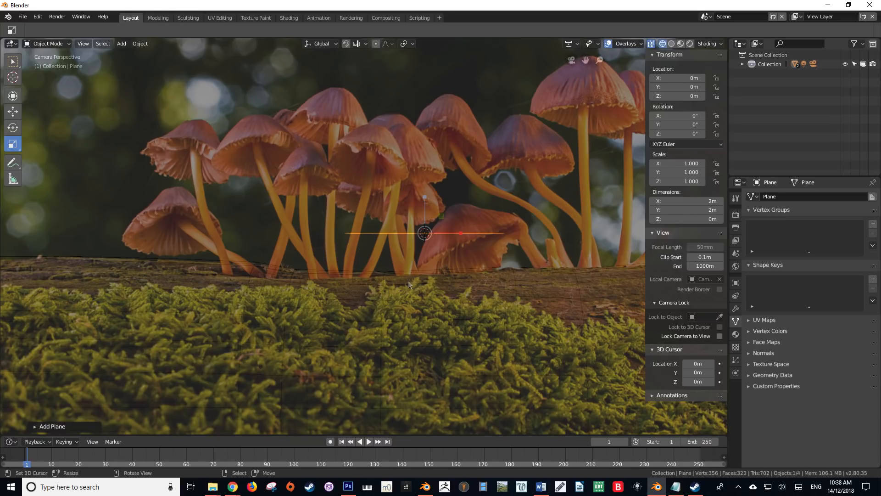
text(rx90)
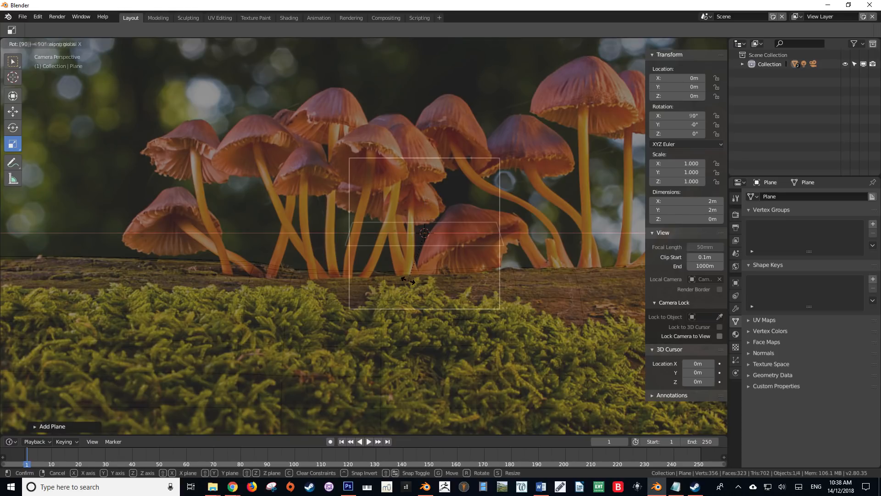
key(Return)
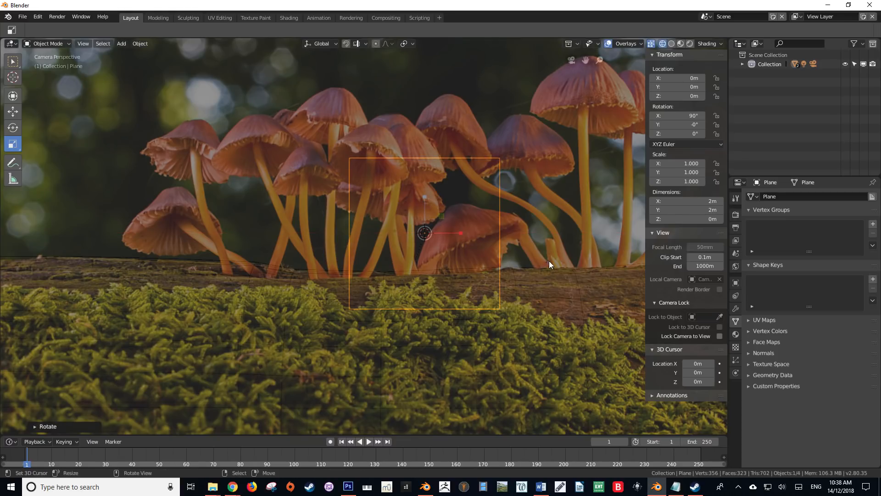
Step: Shrink the plane to about 0.35 m and place it over the raised bark at the left stems, near X -1.88 m, Z -0.41 m
key(s)
click(458, 247)
key(g)
click(310, 266)
scroll(310, 267, up, 5)
key(g)
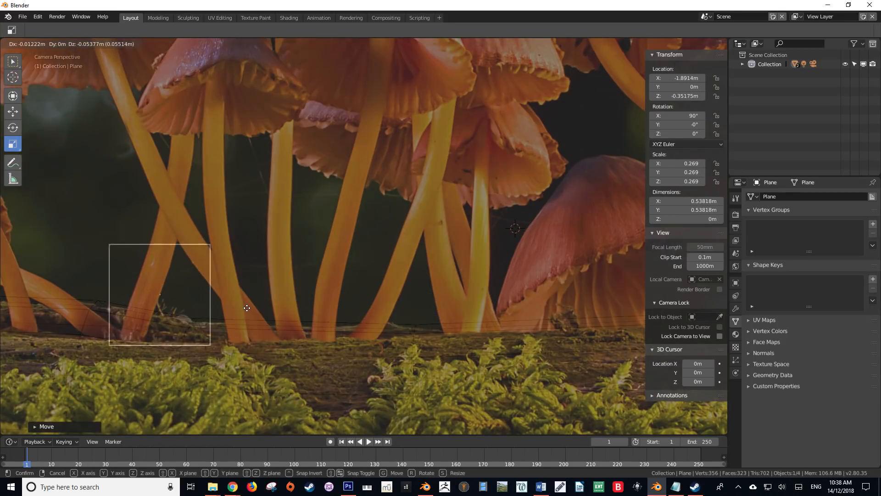
click(256, 310)
key(s)
click(238, 314)
key(g)
click(225, 314)
Step: Move the plane back along the Y axis to about 0.53 m so it sits further back on the cylinder
key(KP_3)
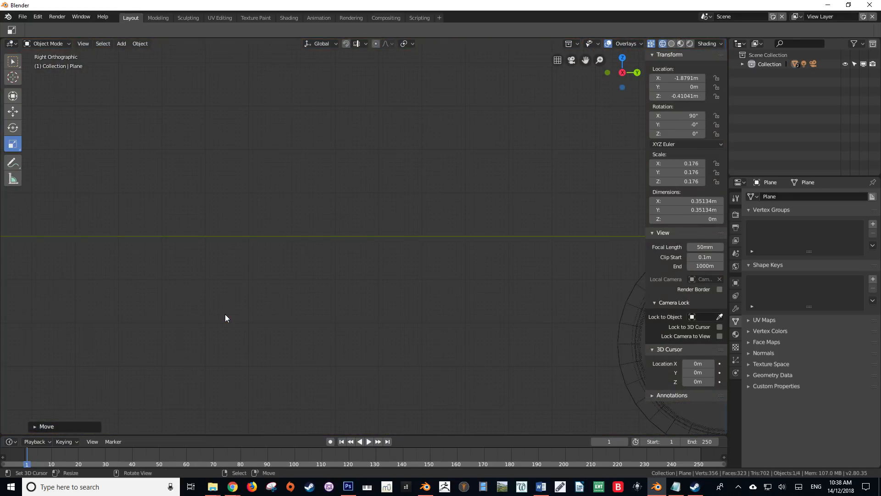
scroll(323, 255, up, 5)
mouse_move(330, 291)
middle_down()
mouse_move(342, 301)
mouse_move(315, 285)
middle_up()
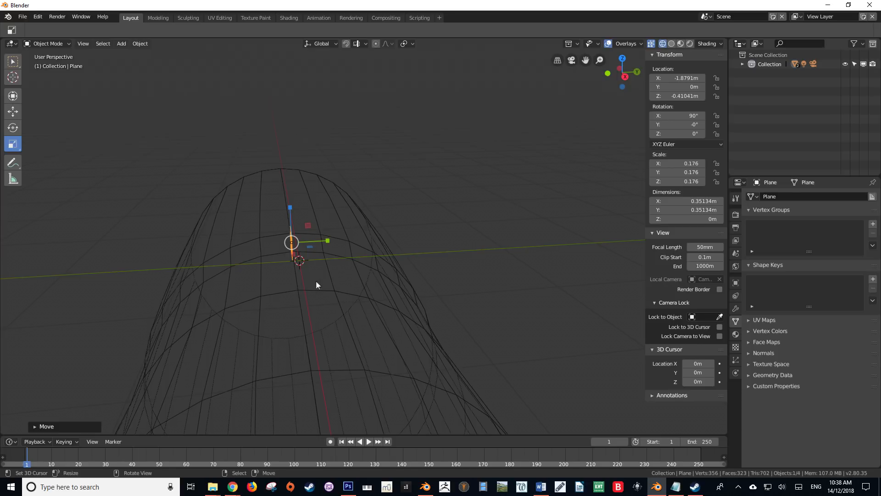
click(13, 95)
drag(343, 241, 386, 242)
key(KP_0)
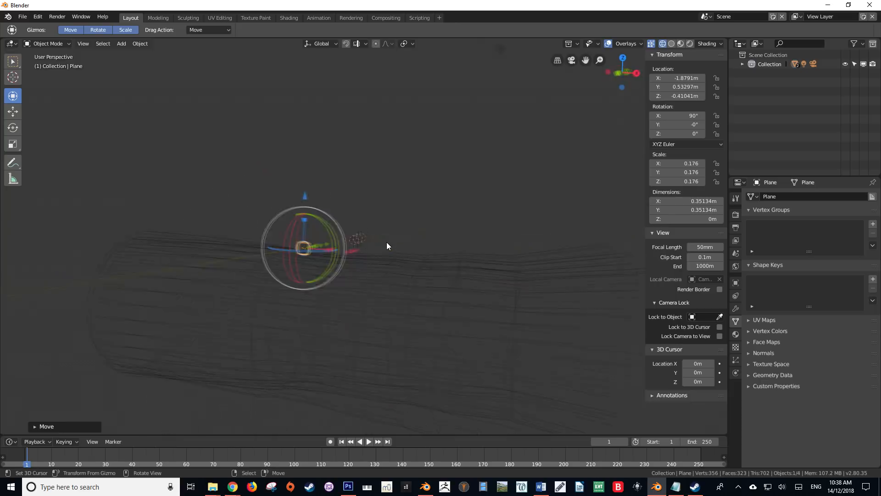
Step: Rescale the plane to about 0.193 and reposition it over the raised bark in camera view
key(s)
click(300, 276)
key(g)
click(307, 281)
middle_drag(307, 281, 361, 258)
key(r)
click(348, 249)
key(ctrl+z)
Step: Move the plane along the Y axis to about 0.43 m and recheck it from the camera
drag(350, 249, 340, 249)
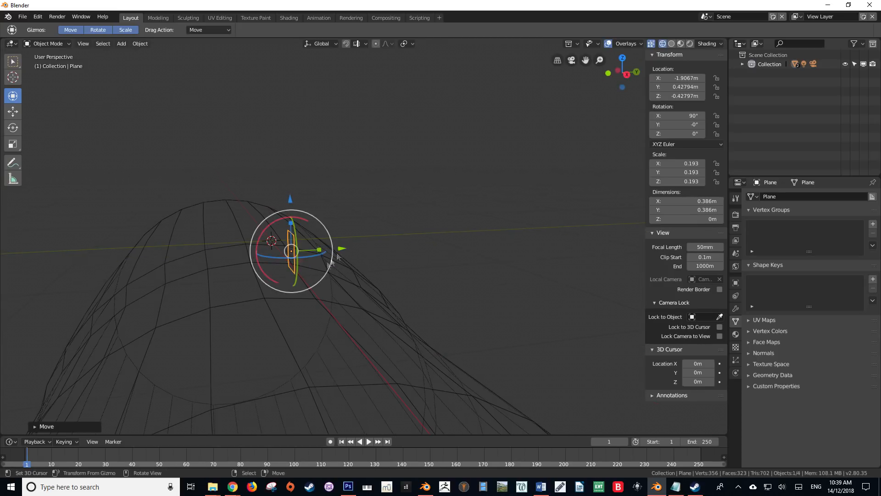
middle_drag(340, 250, 308, 269)
key(KP_0)
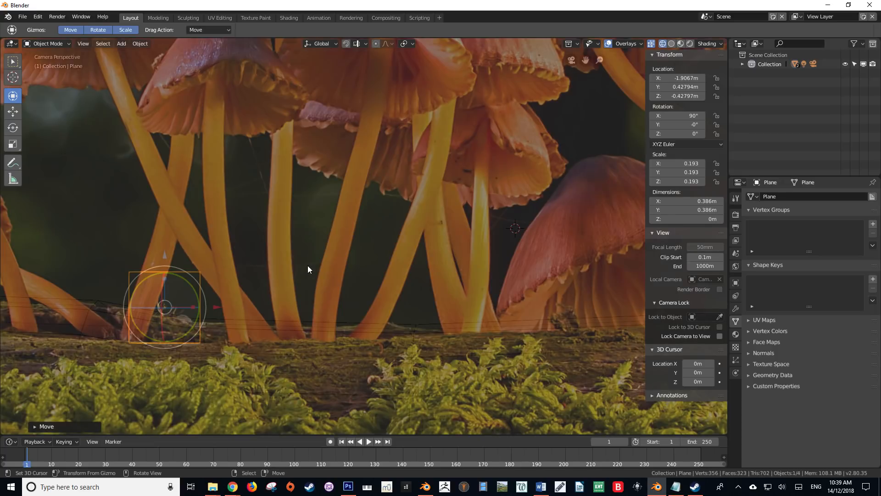
Step: Add the cylinder to the selected plane and join both into one object
shift+middle_drag(241, 301, 315, 260)
scroll(321, 257, down, 4)
click(172, 269)
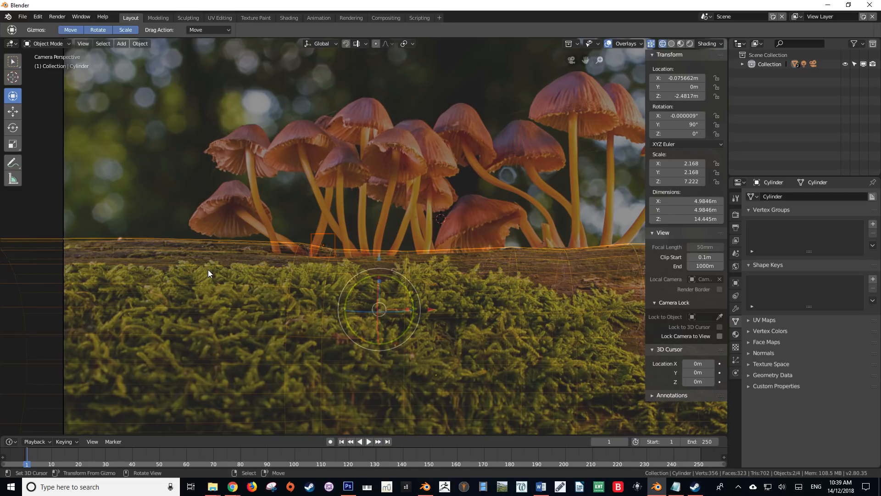
scroll(561, 280, down, 3)
shift+middle_drag(561, 280, 386, 270)
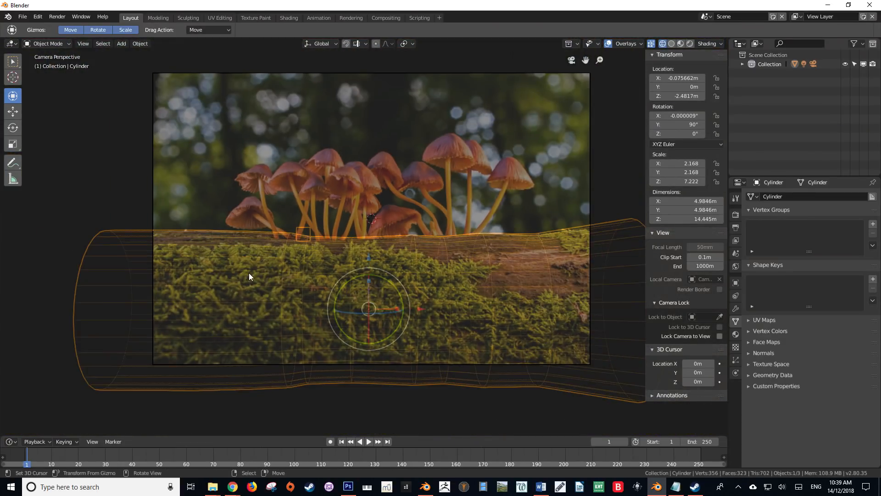
Step: Select all geometry of the joined cylinder in edit mode to check that it includes the plane
key(Tab)
key(Tab)
key(Tab)
key(a)
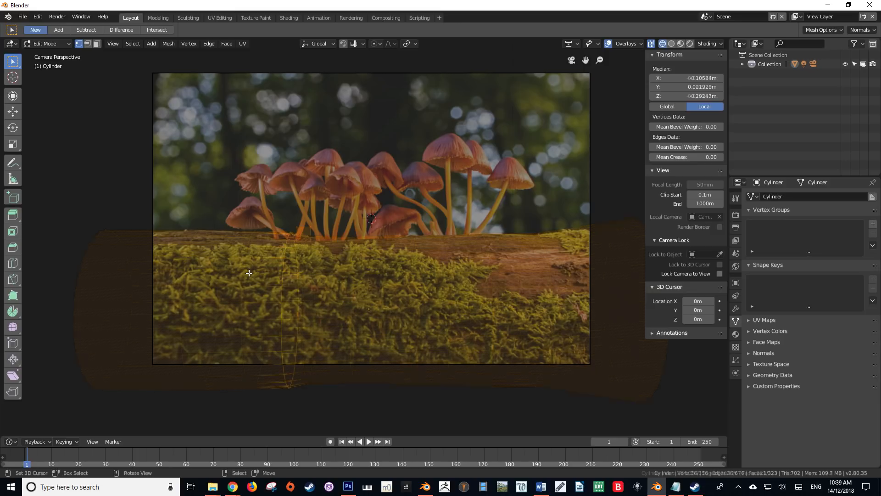
scroll(249, 273, up, 4)
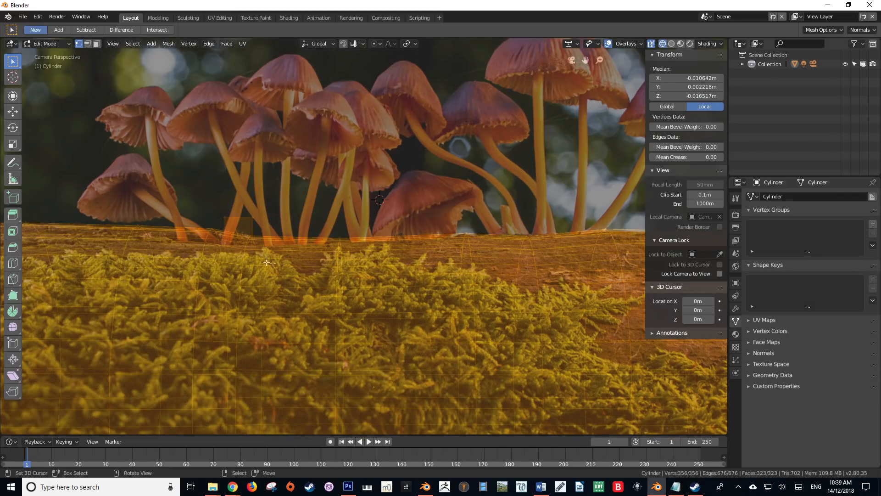
key(Tab)
scroll(294, 262, down, 5)
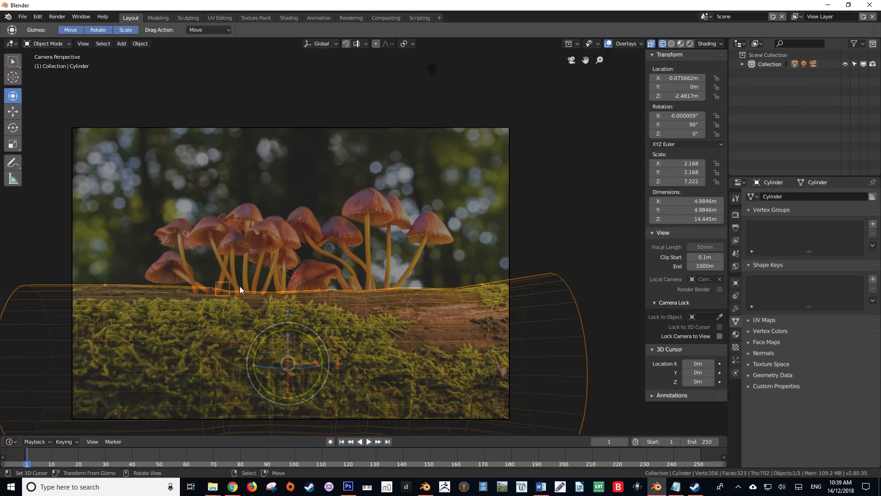
scroll(277, 268, up, 6)
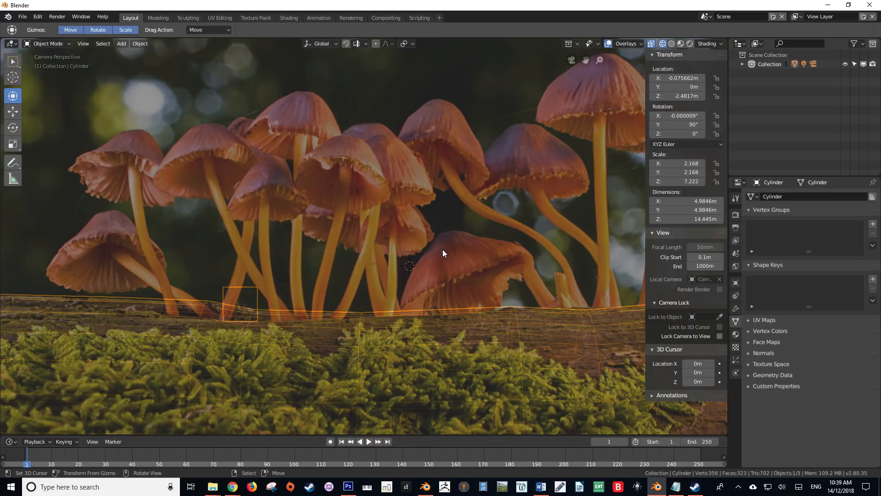
scroll(373, 248, down, 2)
shift+middle_drag(393, 251, 248, 282)
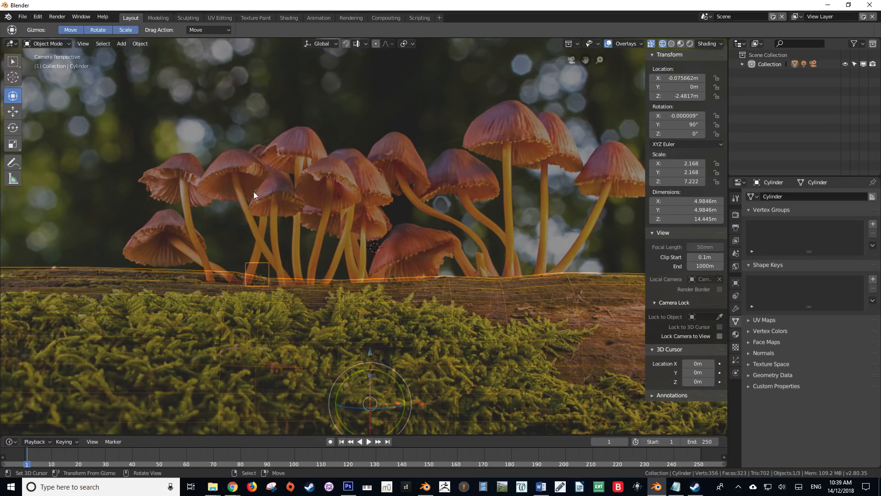
shift+middle_drag(526, 168, 368, 151)
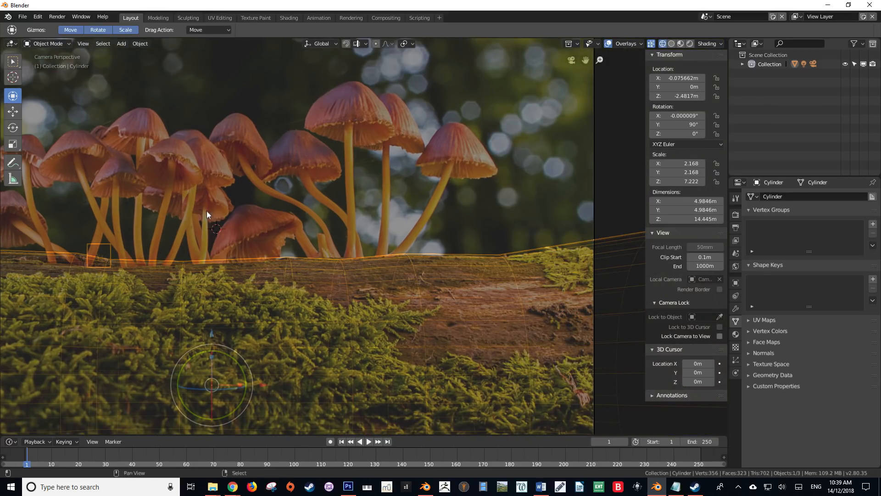
shift+middle_drag(207, 214, 398, 241)
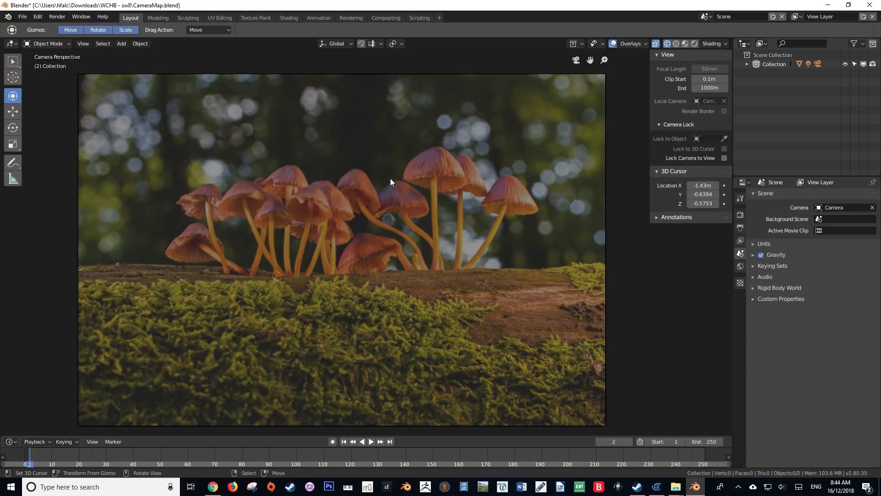
Step: Place the 3D cursor on the log at the base of the leftmost mushrooms and add a plane there
shift+right_click(228, 273)
key(shift+a)
mouse_move(227, 273)
key(shift+a)
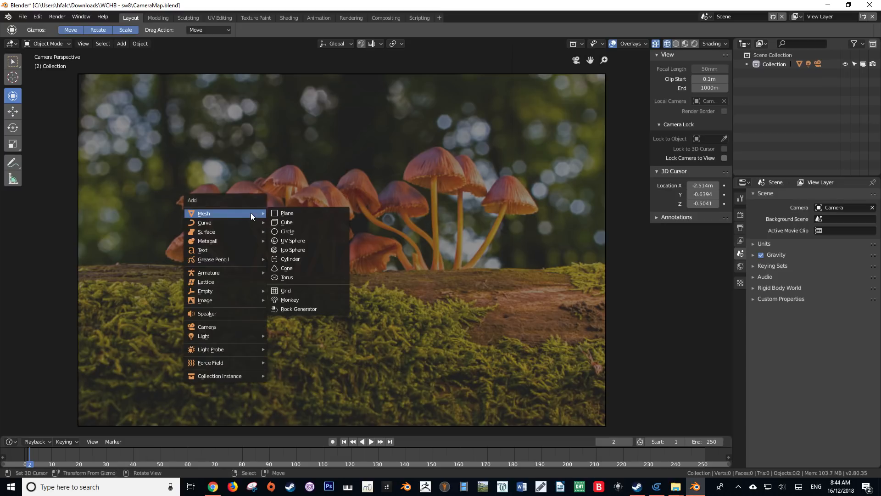
click(318, 211)
Step: Rotate the new plane's geometry 90° around the global X axis so it stands upright
key(Tab)
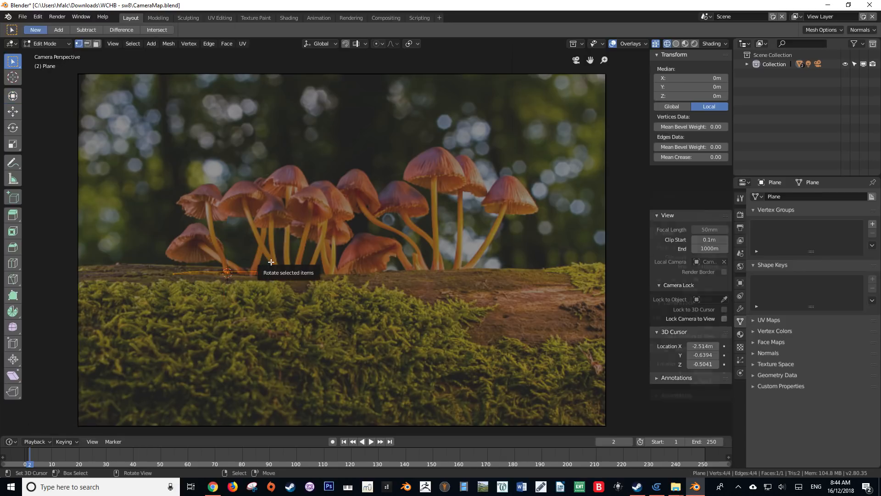
text(r90)
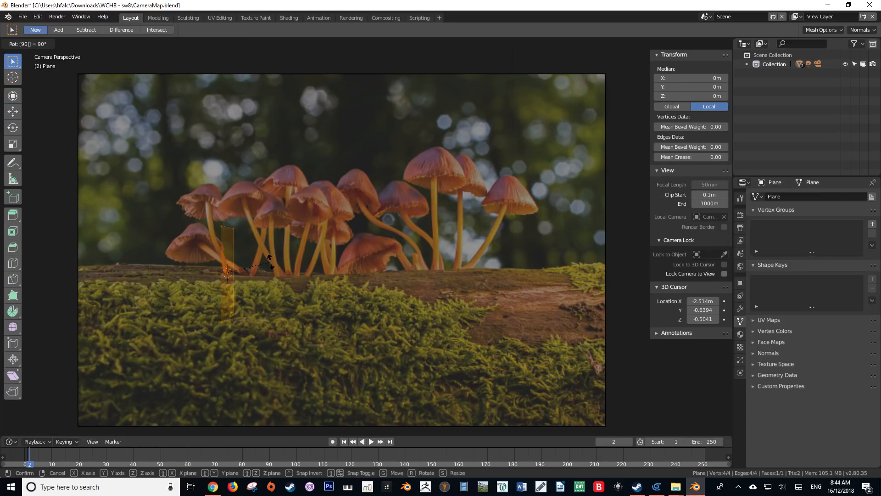
text(x)
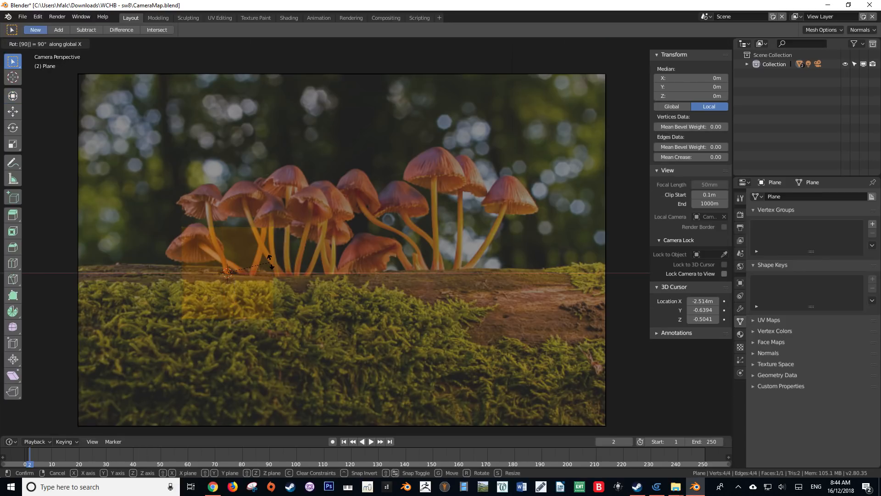
key(Return)
Step: Move and scale the upright plane's geometry over the leftmost mushrooms, with its lower edge on the log
key(g)
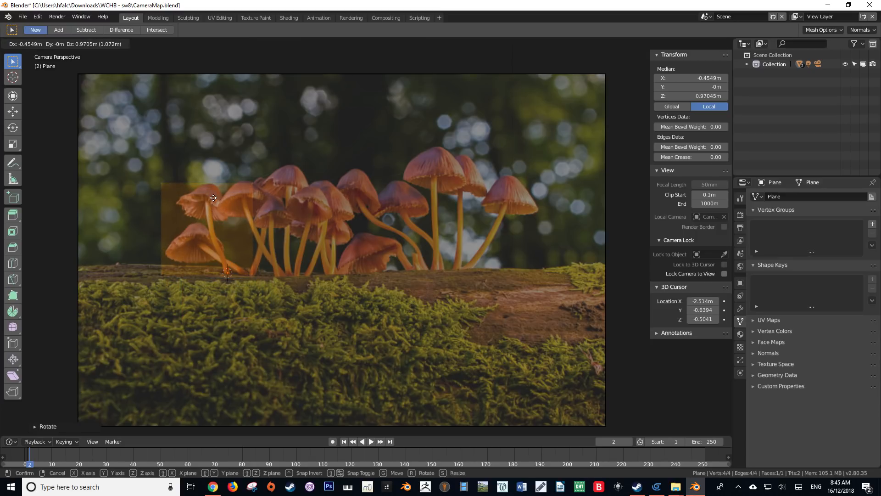
click(213, 199)
key(s)
click(245, 199)
key(g)
click(246, 197)
Step: Select the plane's right edge and move it across to the tall mushroom, to about X 4.37 m
click(255, 174)
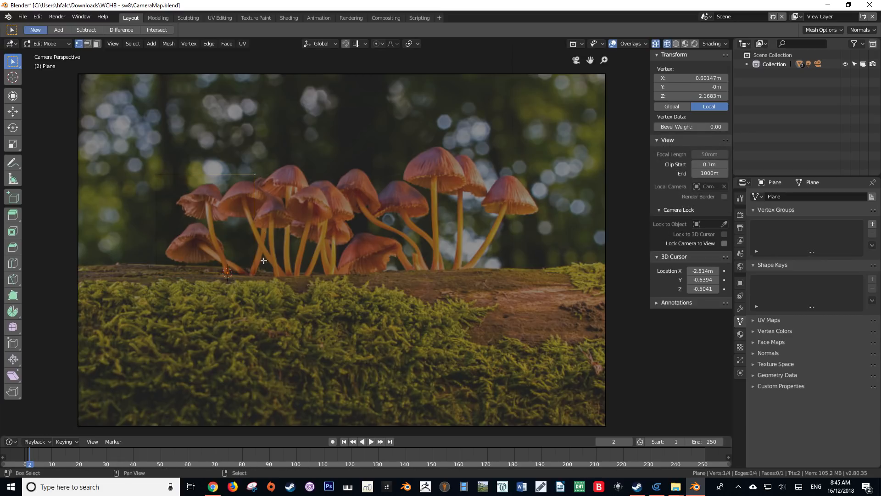
shift+click(259, 277)
key(g)
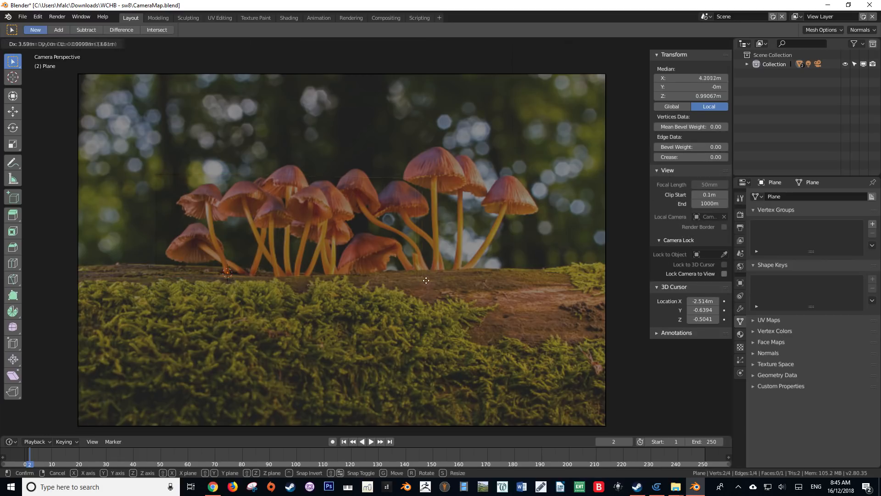
click(442, 278)
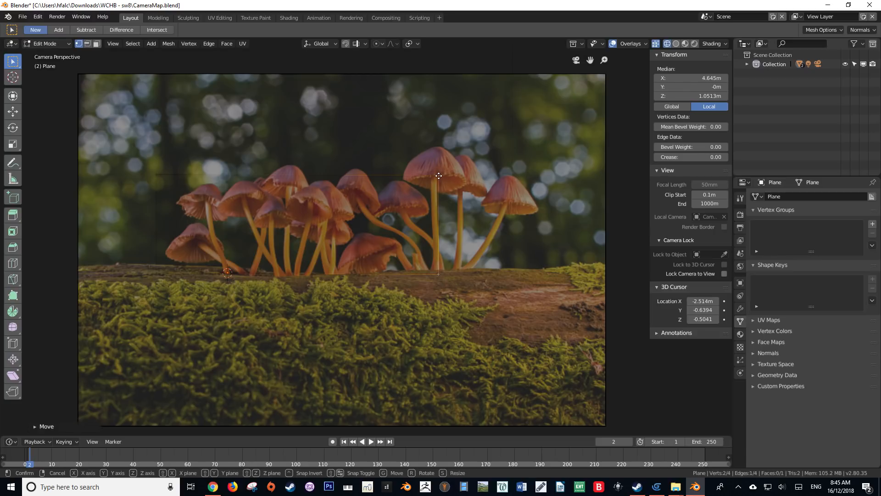
key(g)
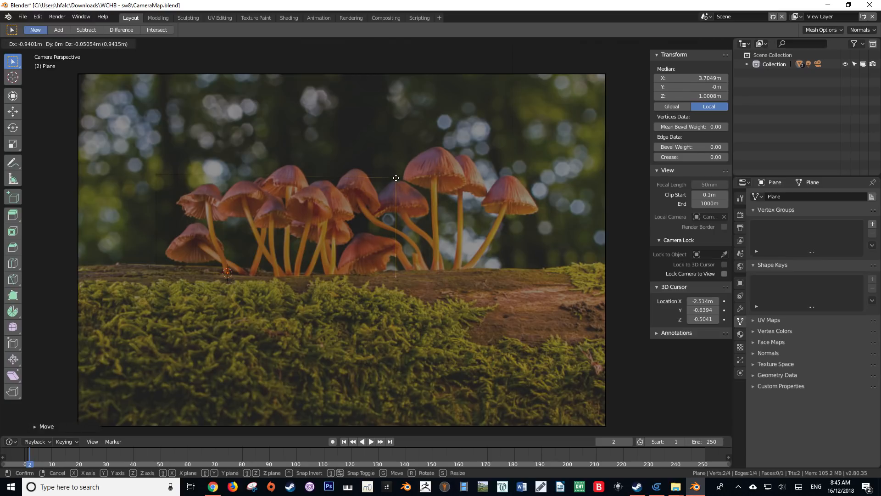
click(395, 178)
key(g)
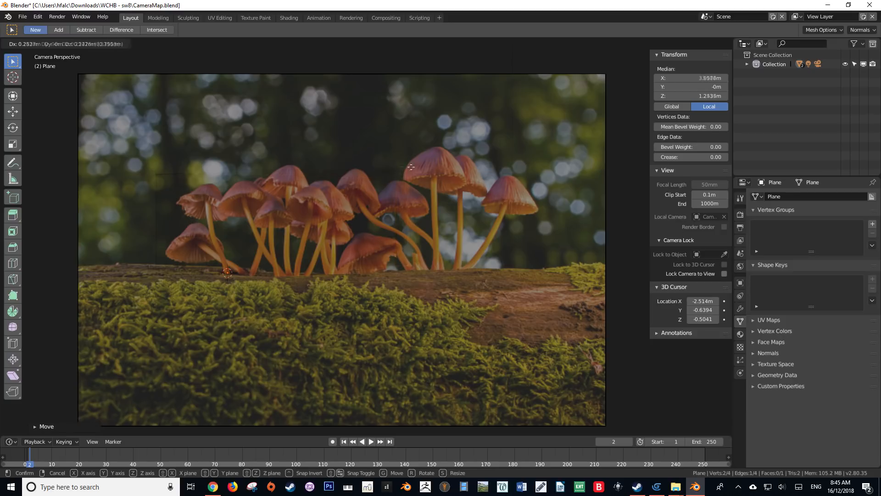
click(428, 175)
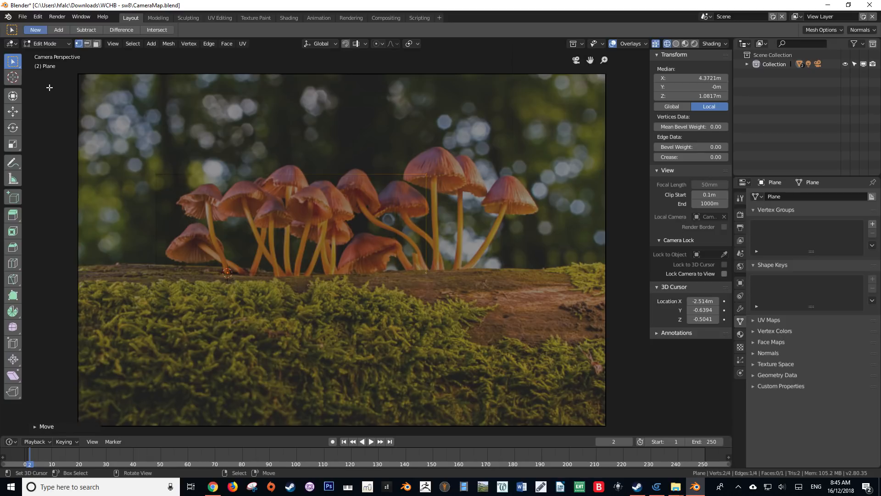
Step: Show the plane in solid shading and adjust its two right corners to follow the tall mushroom's slanting outline
key(shift+z)
click(427, 274)
key(g)
key(x)
click(423, 188)
click(424, 188)
key(g)
click(424, 179)
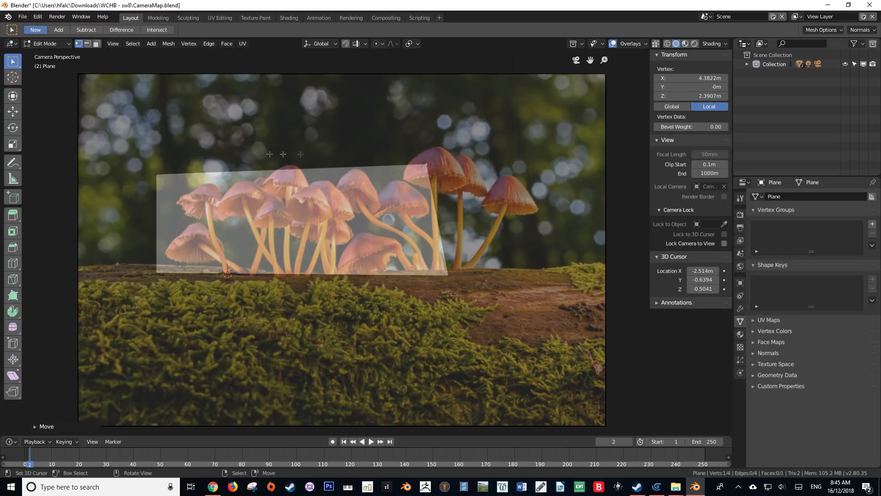
Step: Add a vertical loop cut across the middle of the plane and raise its top vertex above the mushroom caps
key(ctrl+r)
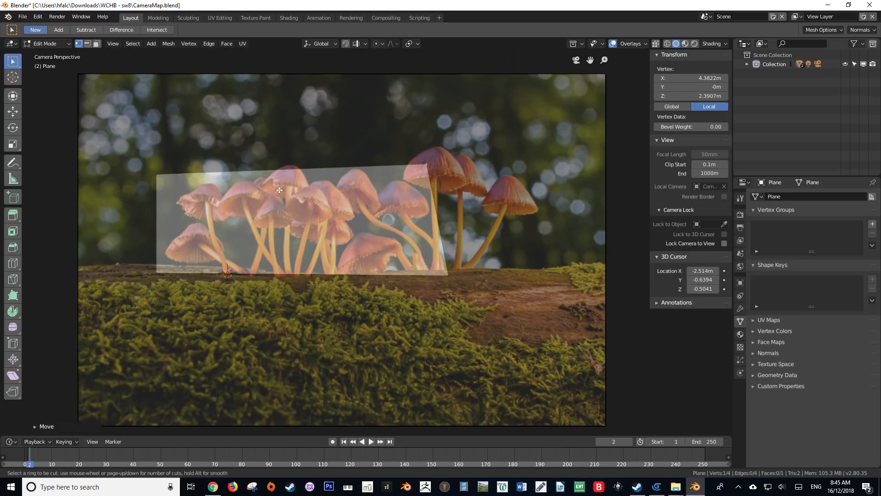
click(296, 173)
right_click(297, 173)
click(298, 172)
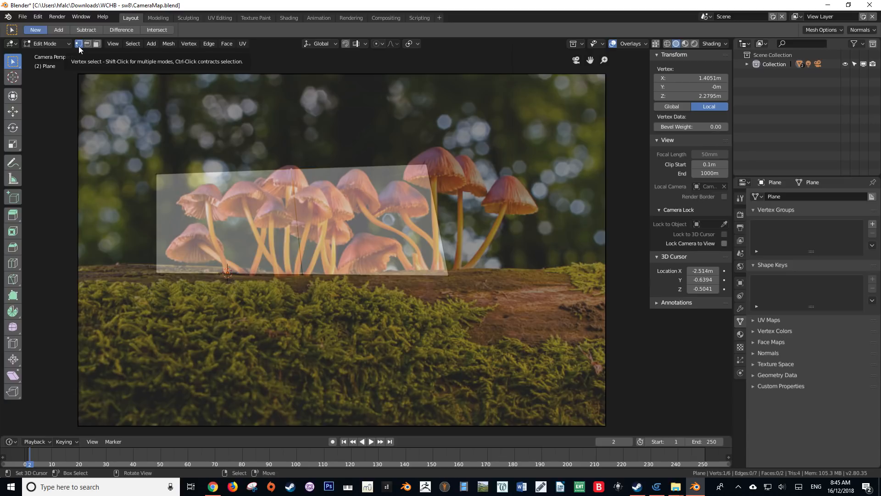
key(g)
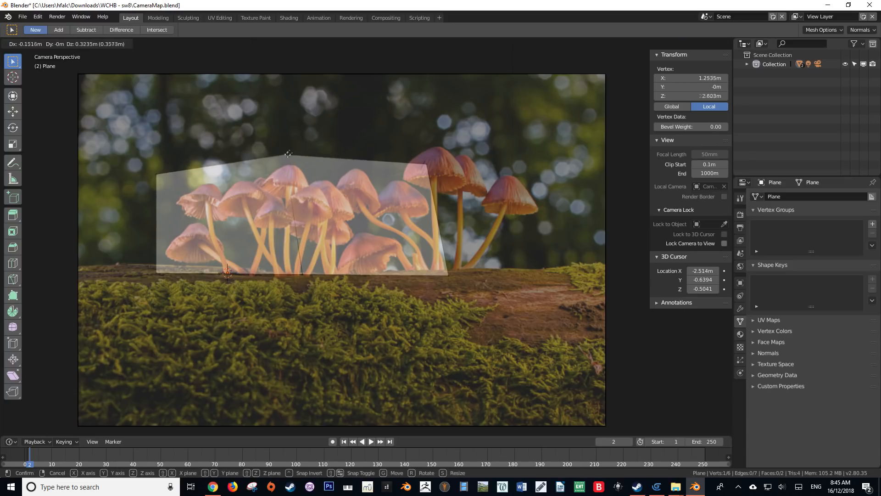
click(294, 151)
Step: Move the plane's left corners inward, the upper to about X -1.24 m and the lower to about X -1.50 m
click(157, 174)
key(g)
click(172, 173)
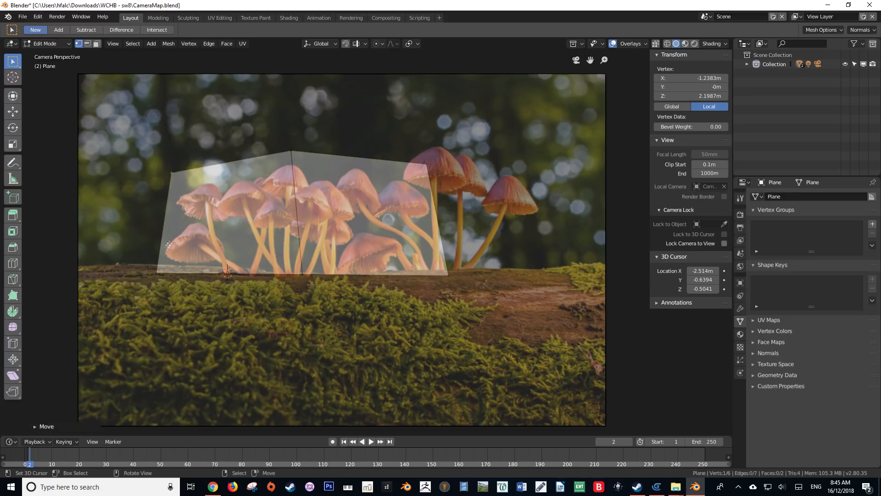
click(160, 273)
key(g)
click(161, 274)
Step: Leave edit mode and check from an angle how the mushroom plane meets the log, ending in the camera view
middle_drag(161, 274, 198, 283)
key(KP_0)
key(Tab)
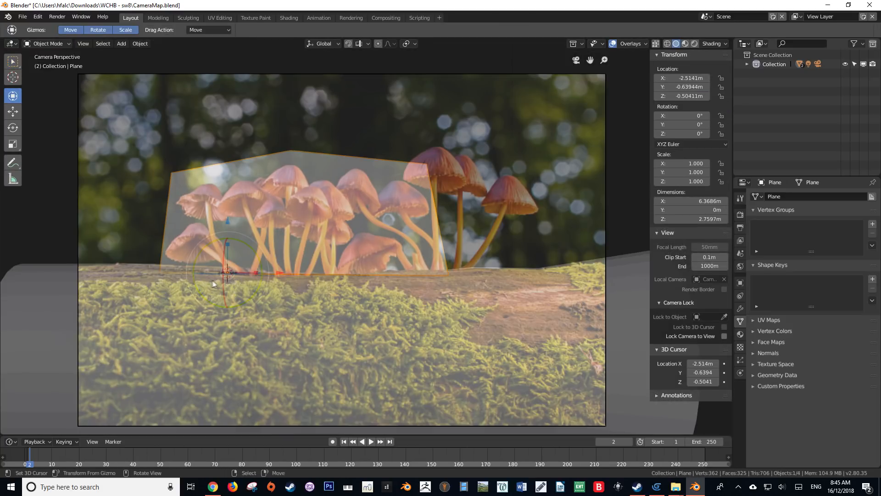
middle_drag(259, 280, 287, 289)
key(KP_0)
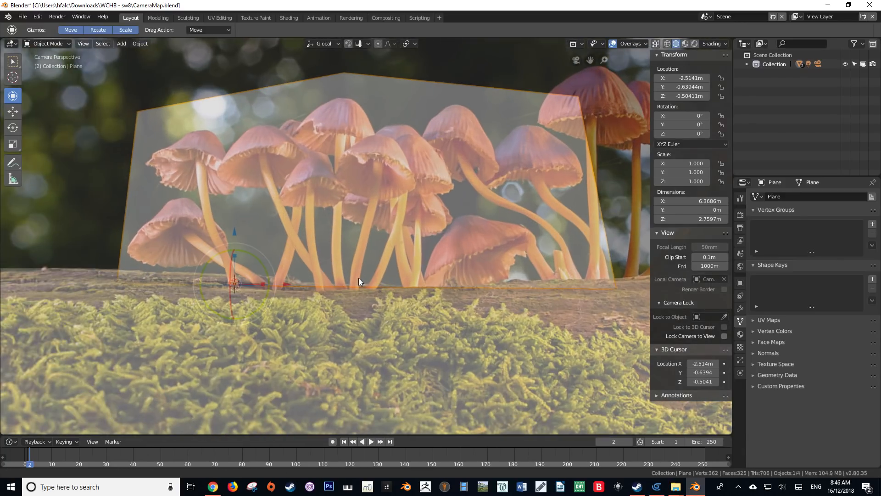
Step: Add a vertical loop cut through the plane's left section and move its bottom vertex down to about Z -0.067 m
scroll(287, 276, up, 1)
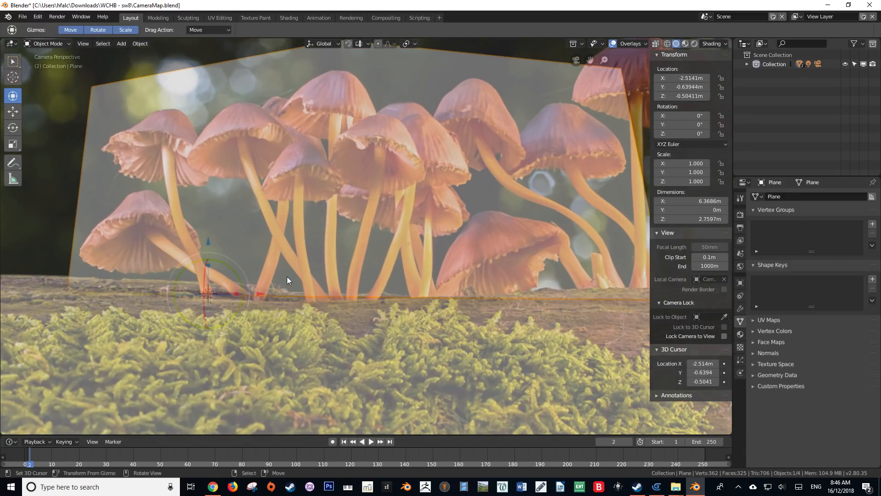
key(Tab)
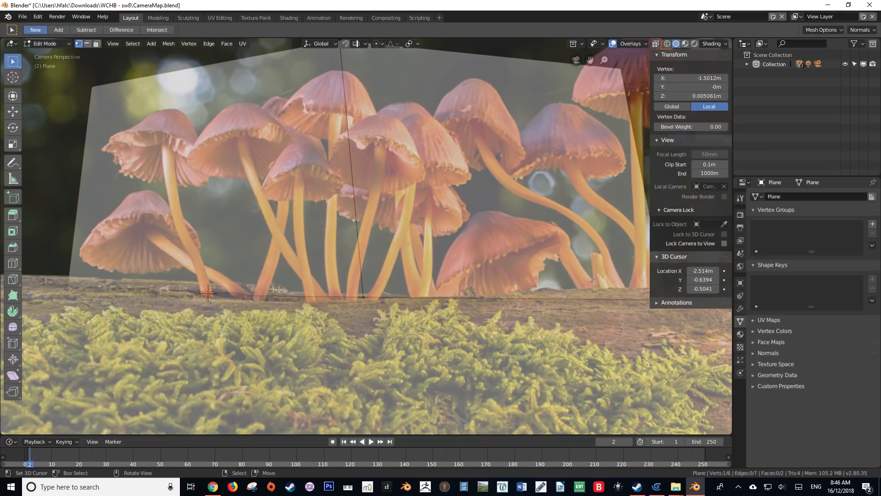
key(ctrl+r)
click(235, 286)
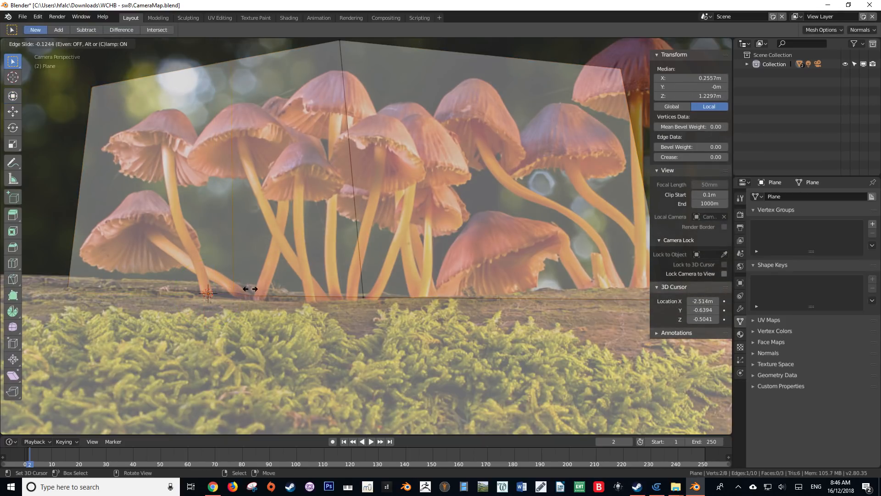
click(251, 289)
right_click(236, 291)
key(g)
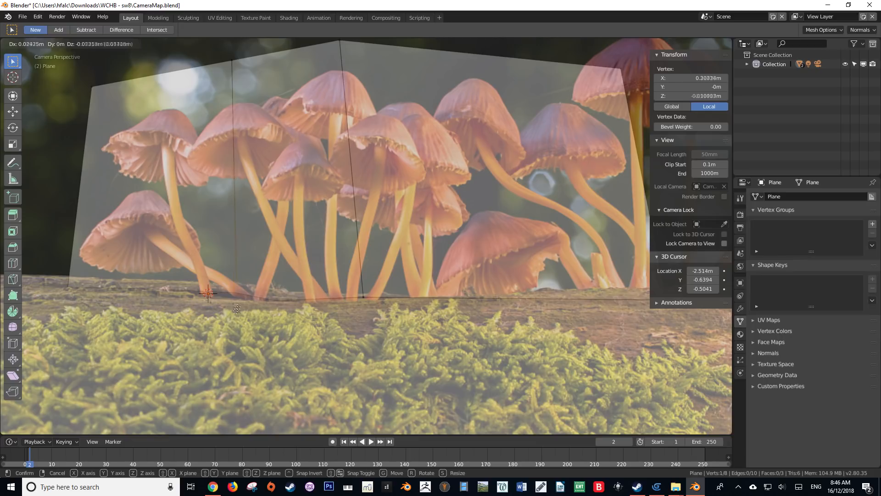
click(239, 311)
Step: Split the 3D viewport side by side and set the second view to right orthographic without toolbar or sidebar
middle_drag(240, 310, 284, 284)
key(KP_0)
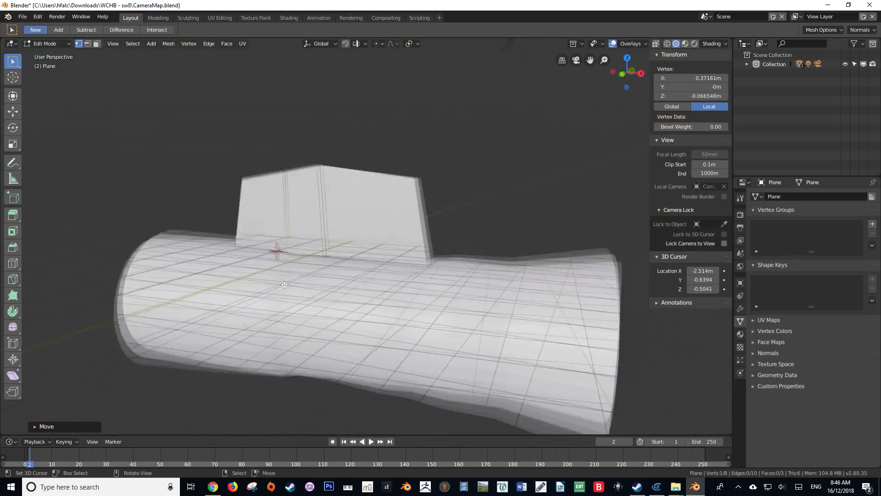
scroll(254, 217, down, 1)
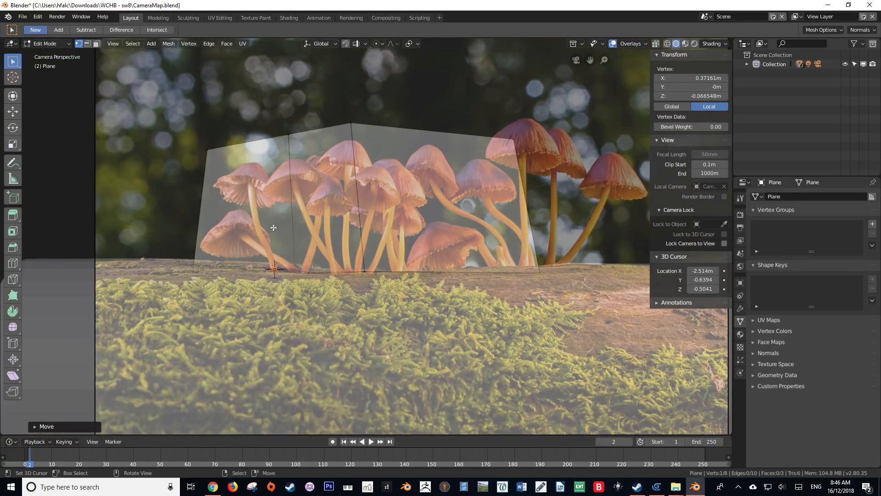
shift+middle_drag(399, 214, 345, 220)
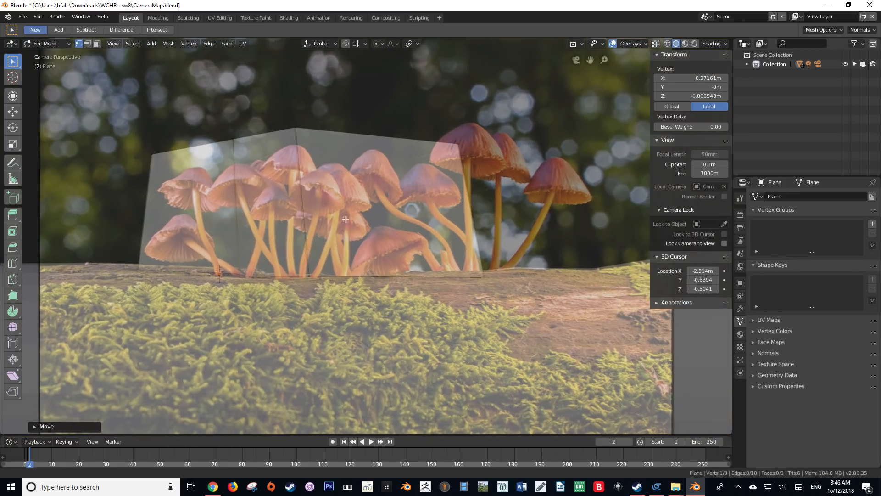
scroll(345, 219, down, 1)
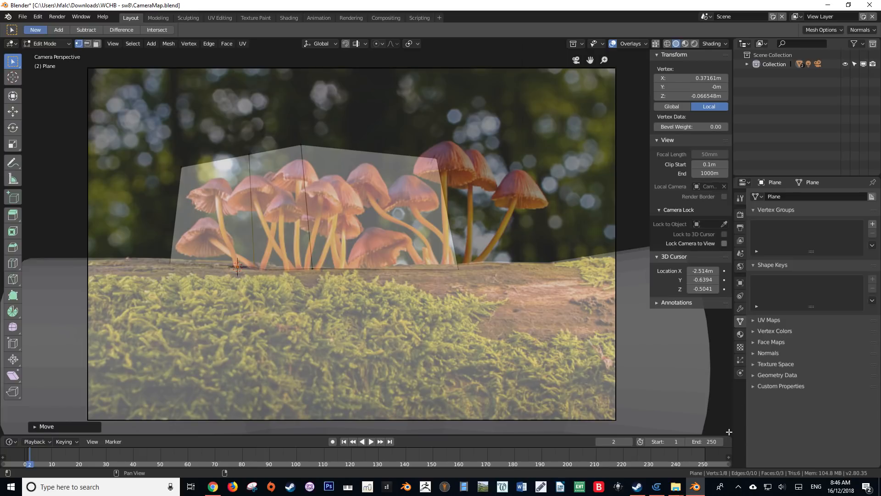
drag(729, 431, 387, 407)
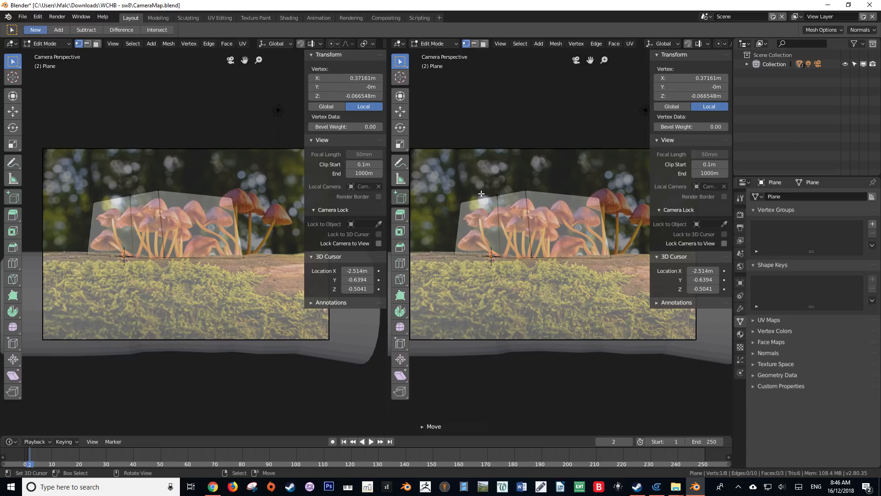
key(t)
key(n)
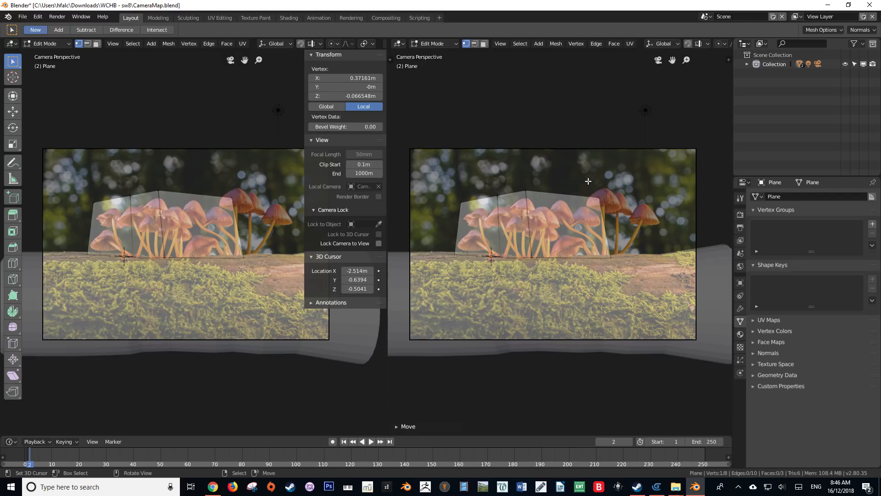
key(KP_0)
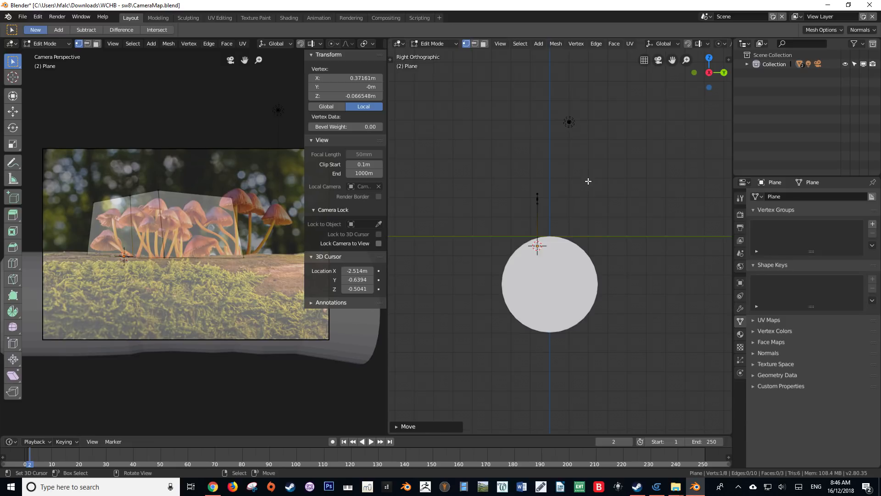
Step: Reveal hidden geometry and move the left loop cut's bottom vertex to meet the log, checking it in both views
scroll(553, 218, up, 8)
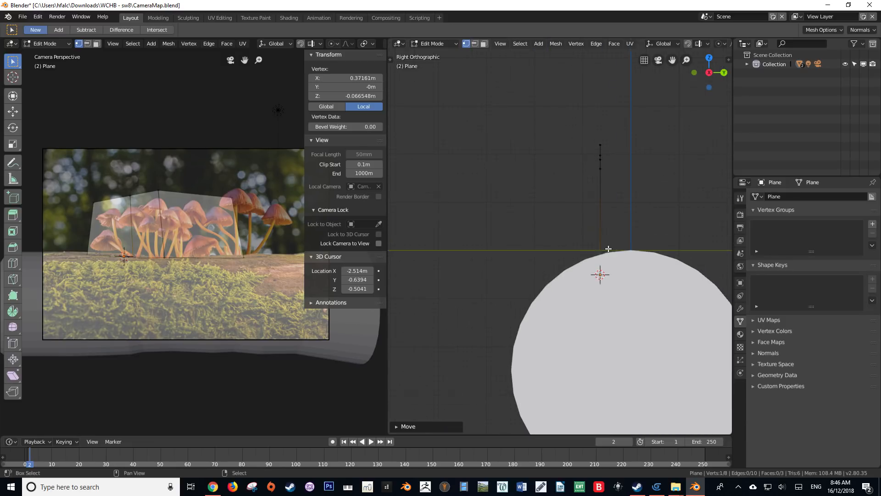
middle_drag(597, 266, 587, 270)
scroll(587, 265, up, 2)
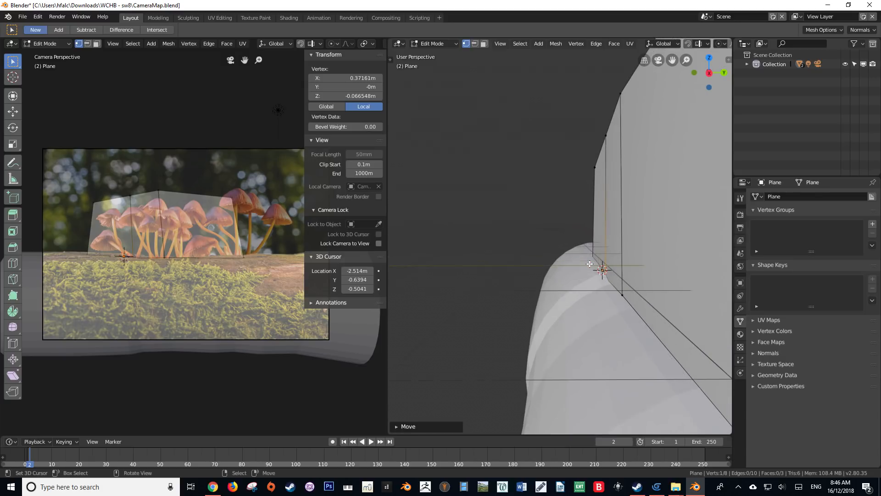
scroll(148, 267, up, 6)
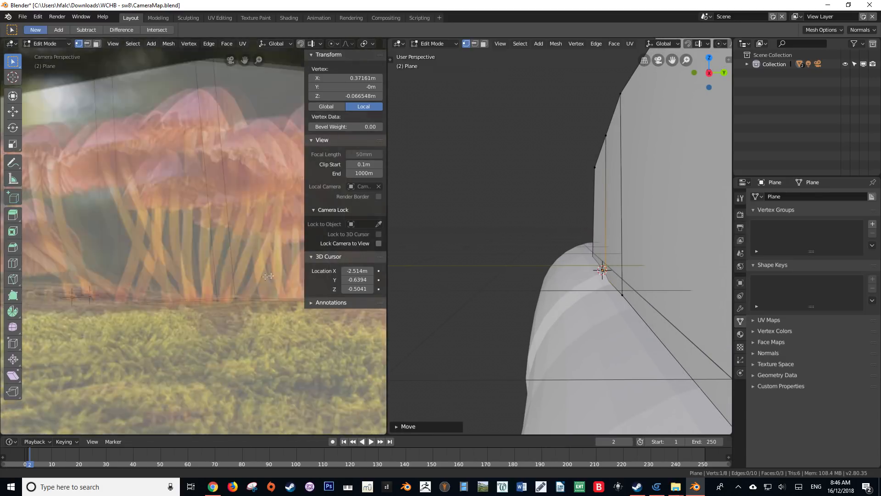
scroll(149, 267, down, 2)
key(alt+h)
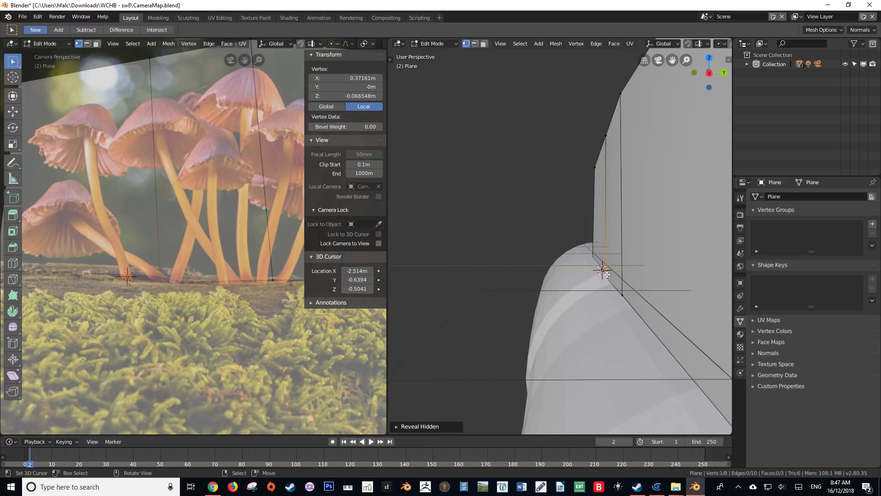
key(g)
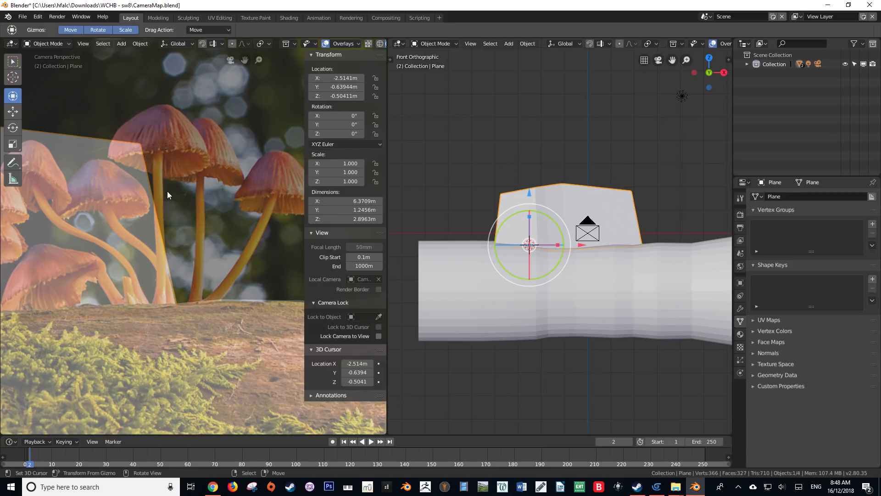
Step: Place the 3D cursor on the log at the base of the tallest mushroom's stem
shift+click(162, 303)
scroll(162, 301, up, 2)
shift+middle_drag(150, 298, 178, 280)
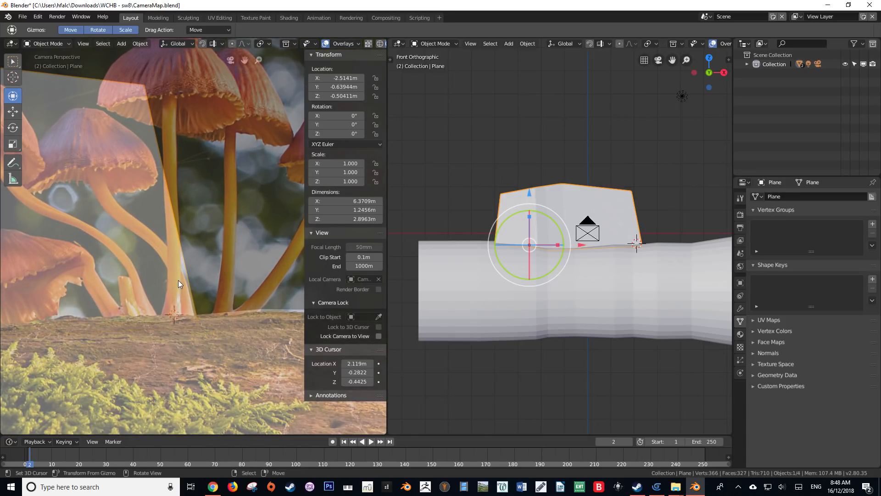
Step: Add a Bezier curve at the 3D cursor and check its placement from the camera view
key(shift+a)
mouse_move(171, 291)
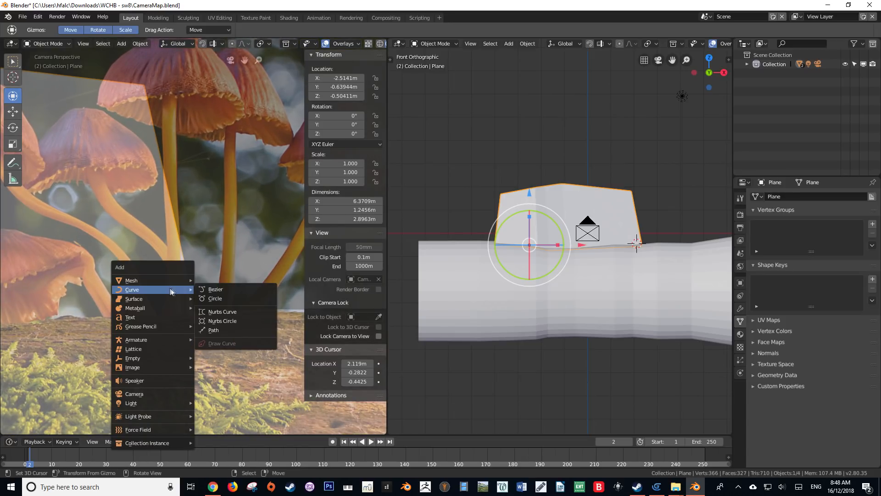
click(216, 288)
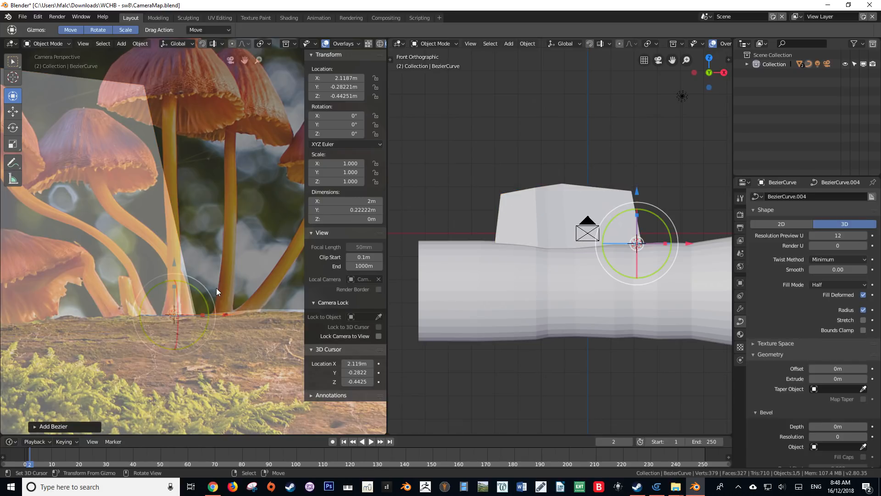
middle_drag(216, 287, 201, 303)
scroll(201, 304, up, 3)
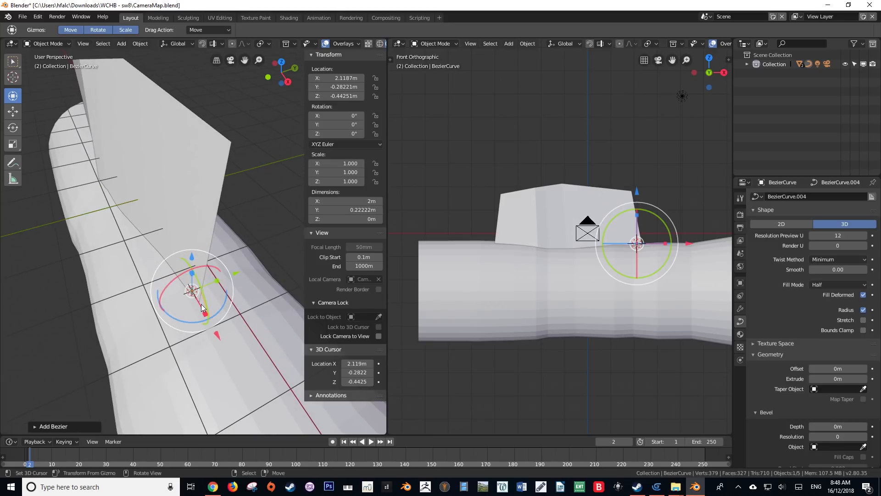
key(KP_1)
key(KP_0)
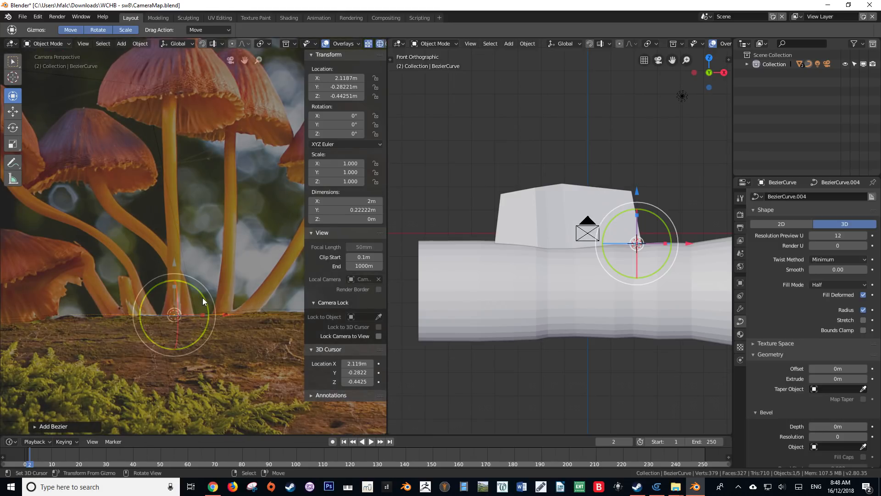
Step: In Edit Mode, rotate the whole curve 90 degrees so it stands upright along the stem
key(Tab)
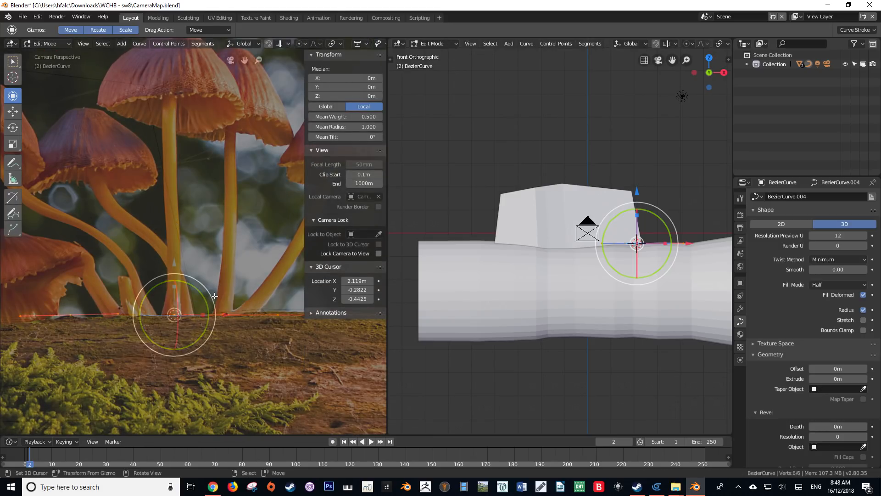
drag(215, 296, 212, 291)
text(90)
key(Return)
middle_drag(224, 320, 159, 305)
scroll(159, 305, up, 7)
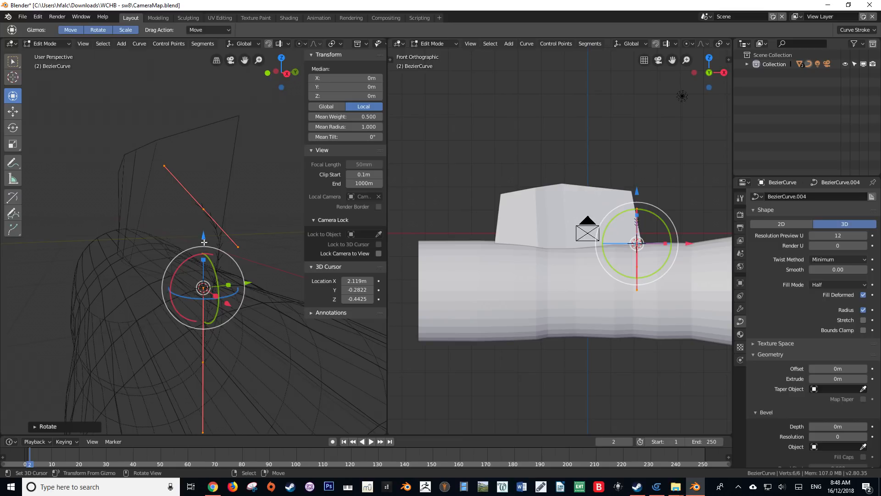
Step: Raise all the curve's points 1 m along Z so its lower end sits at the stem's base
drag(204, 239, 204, 160)
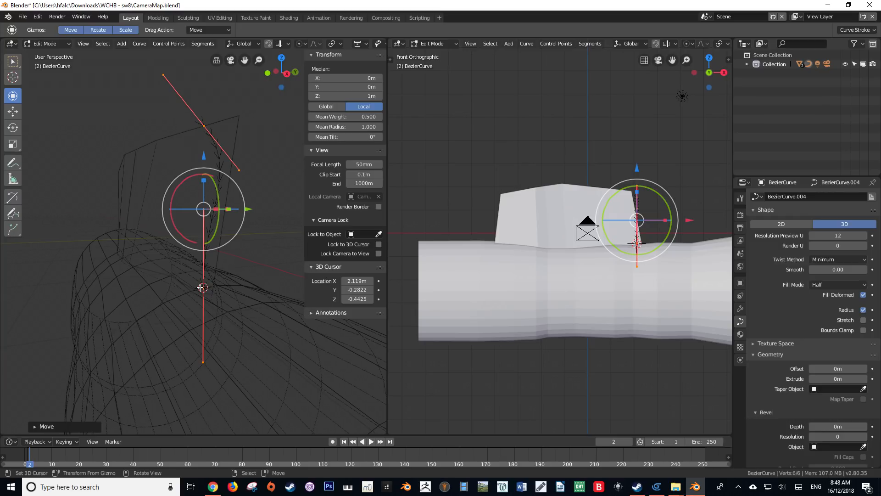
key(KP_1)
key(KP_0)
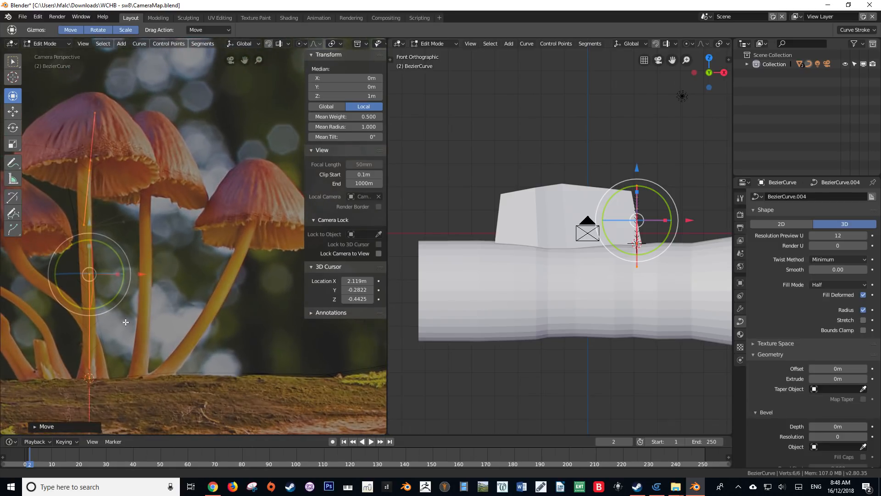
shift+middle_drag(107, 307, 172, 283)
scroll(171, 281, down, 1)
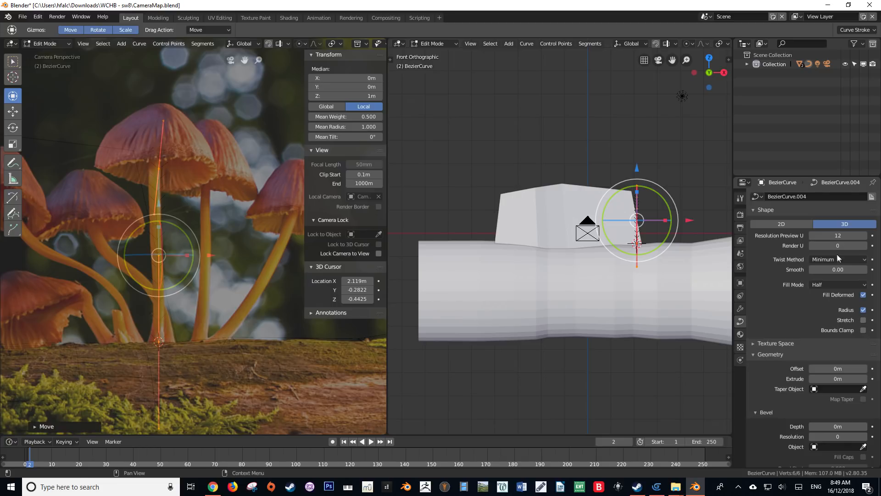
Step: Set the curve's Fill Mode to Full and its bevel depth to 0.11 m
click(835, 288)
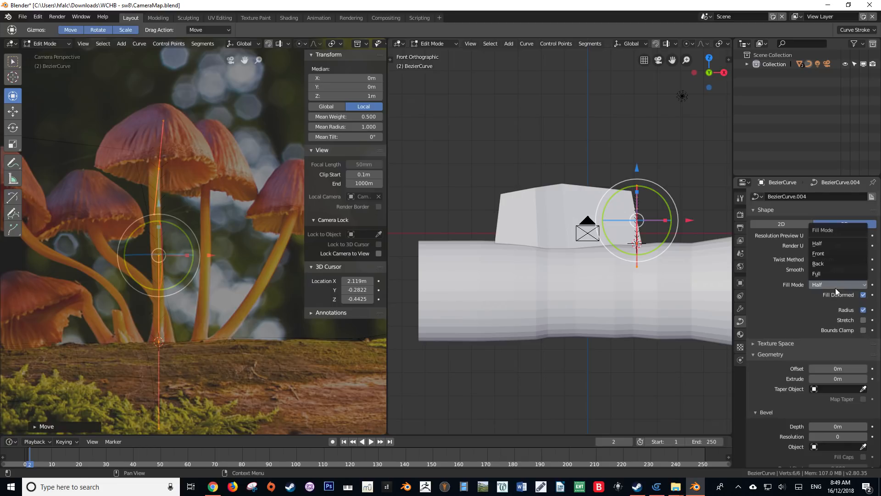
click(836, 273)
scroll(798, 324, down, 4)
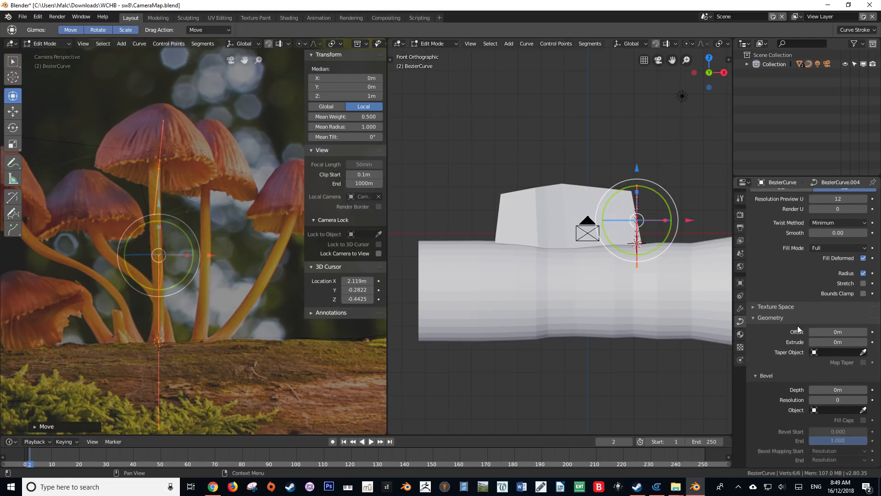
scroll(797, 324, down, 3)
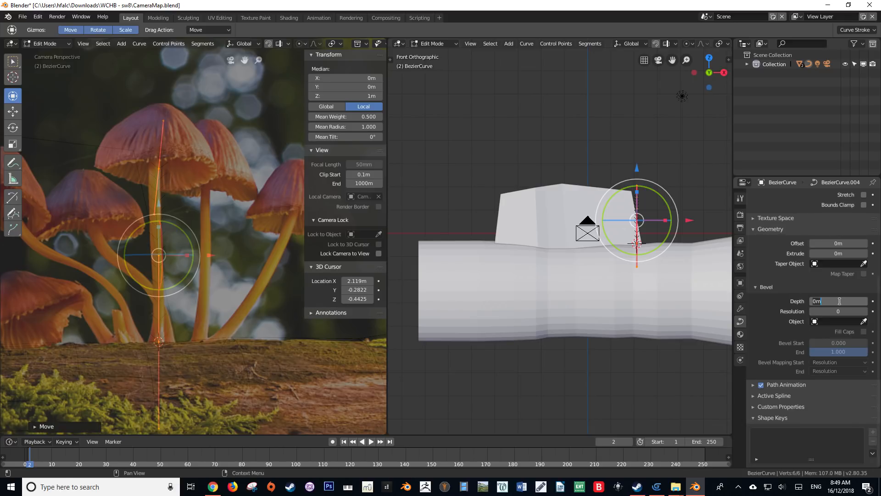
drag(838, 301, 847, 301)
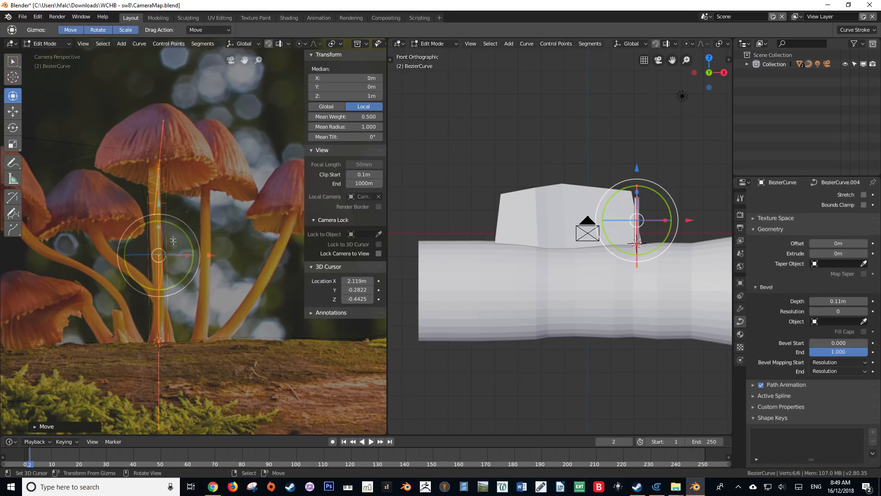
Step: Select the curve's top control point and rotate its handles nearly upright in the right orthographic view
click(159, 166)
scroll(190, 242, up, 3)
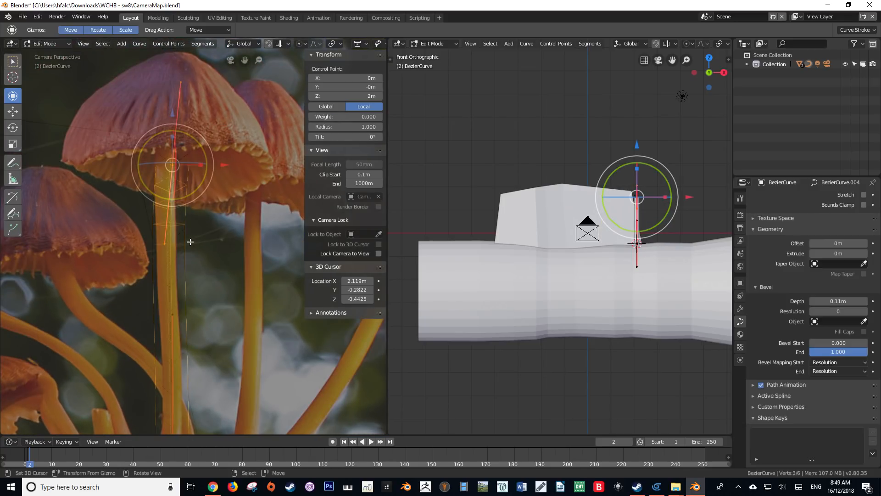
key(KP_3)
scroll(189, 238, up, 3)
shift+middle_drag(158, 195, 92, 259)
key(KP_1)
key(KP_0)
key(KP_3)
scroll(602, 252, up, 4)
shift+middle_drag(610, 138, 596, 225)
key(r)
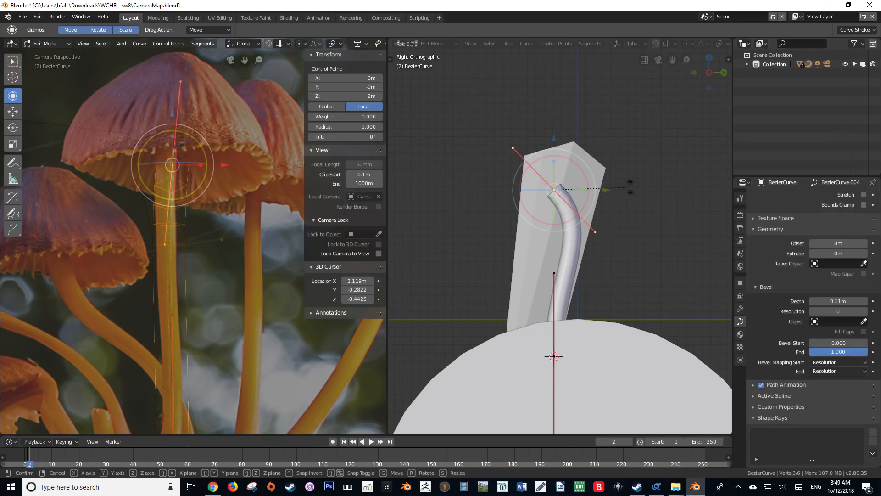
click(600, 234)
Step: Move the top control point under the mushroom cap, to about X -0.052 m, Y -0.099 m and Z 2.127 m
key(g)
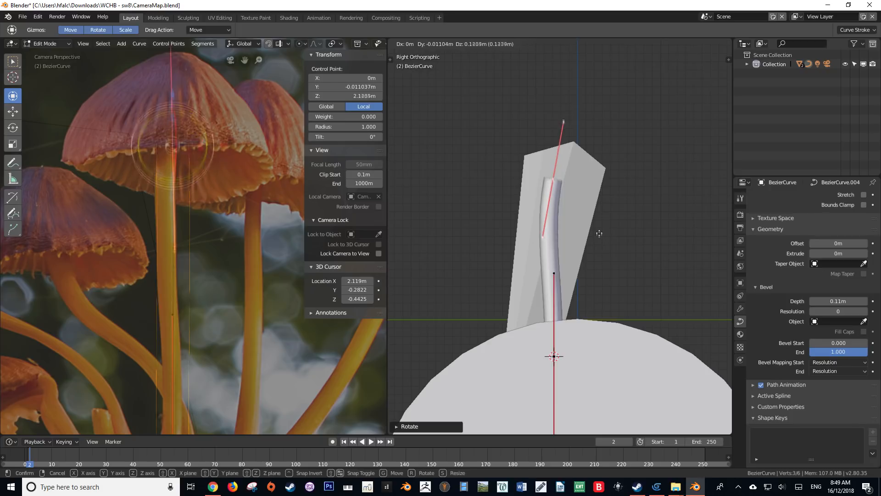
click(615, 228)
key(g)
click(614, 225)
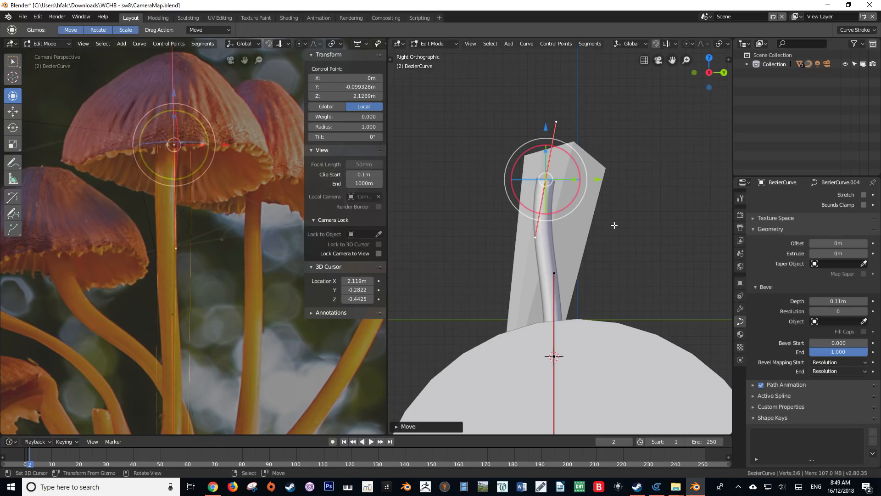
key(g)
click(265, 185)
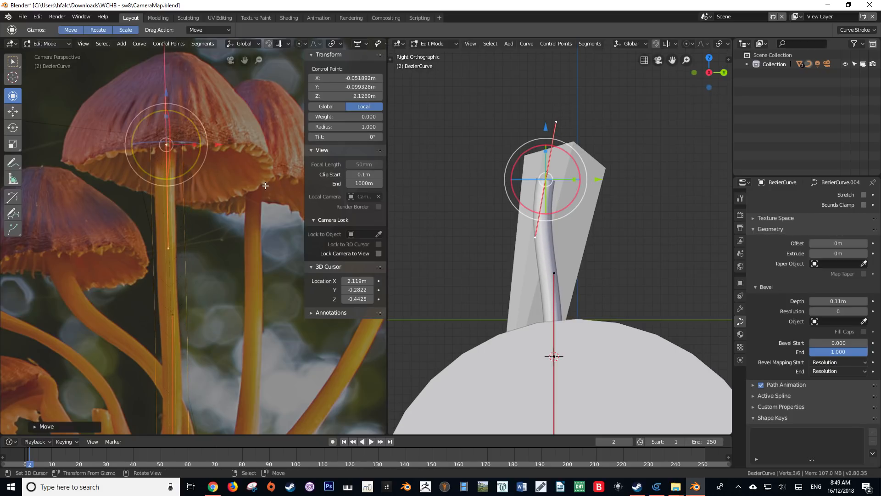
Step: Shift the base point's upper handle onto the pictured stem and move the base control point to about X 0.008 m
shift+middle_drag(486, 312, 479, 239)
scroll(426, 271, down, 1)
scroll(225, 316, down, 2)
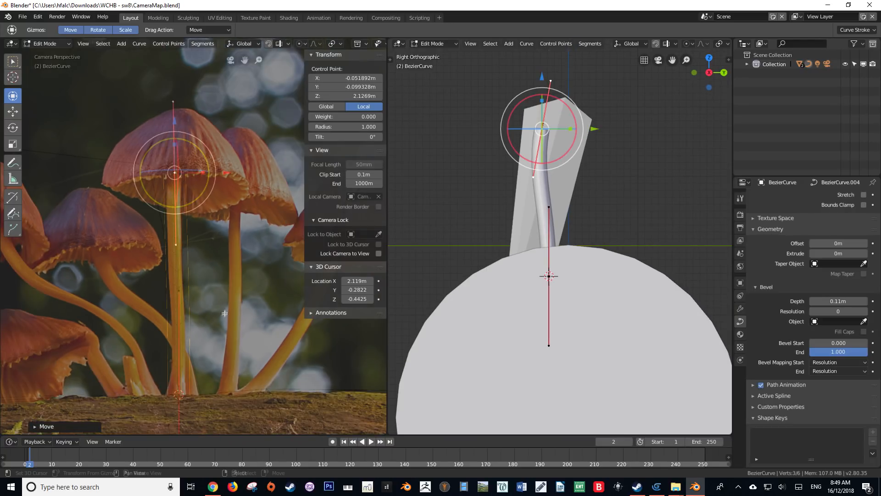
shift+middle_drag(222, 317, 222, 306)
scroll(215, 321, up, 2)
scroll(196, 340, up, 2)
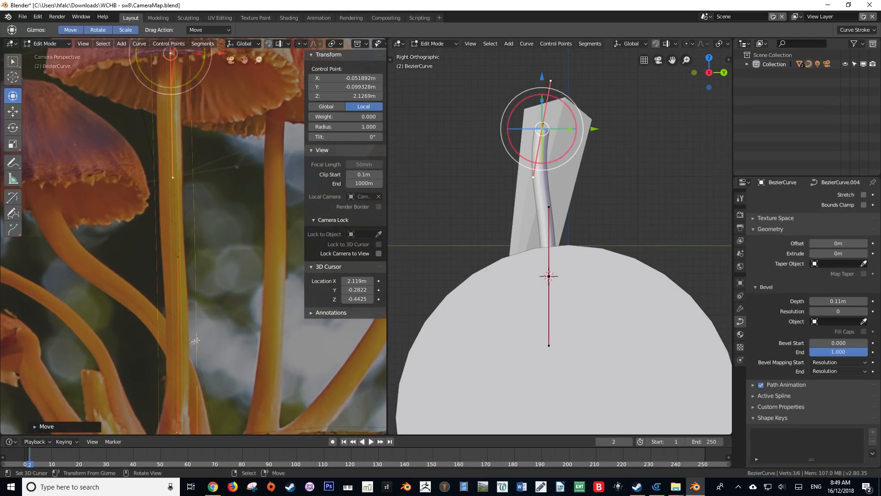
click(185, 265)
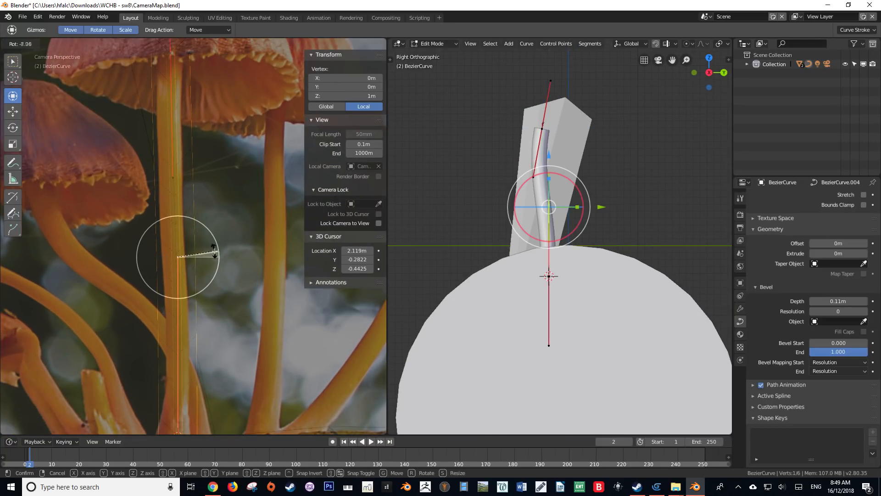
key(g)
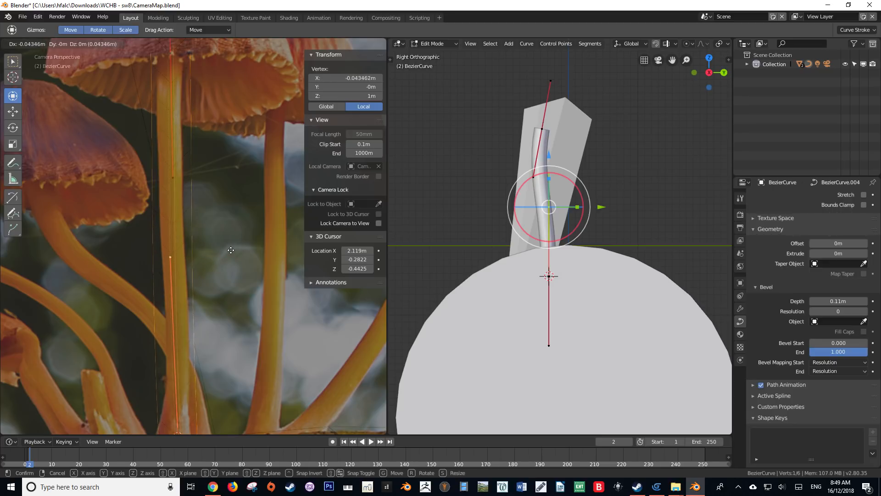
click(226, 250)
click(188, 344)
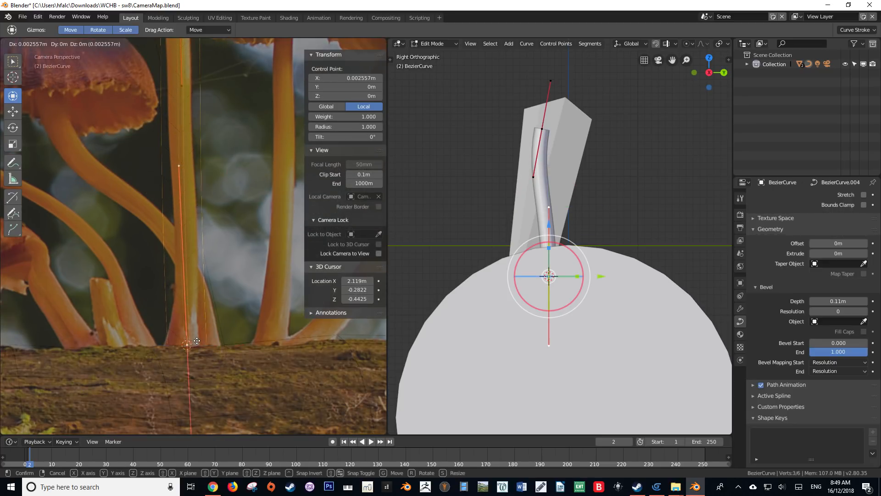
shift+middle_drag(236, 279, 229, 323)
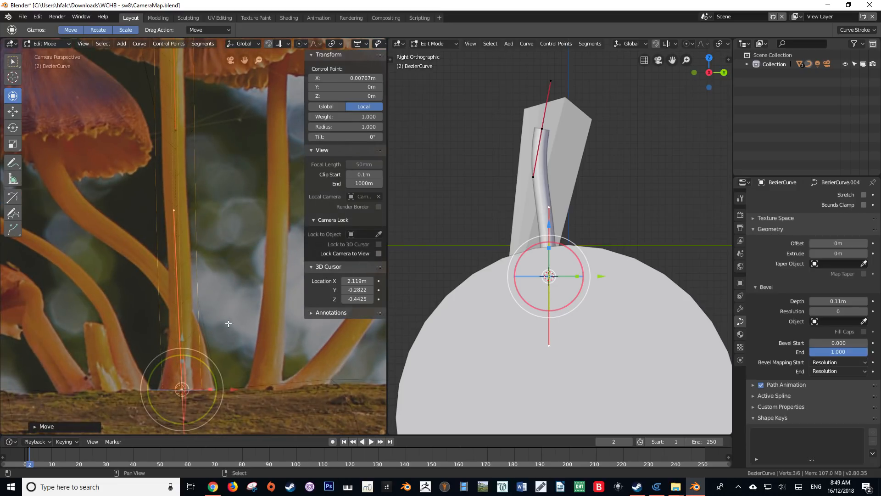
Step: Narrow the curve to a radius of about 0.82 at the top point and 0.85 at the base, tilting the top to follow the stem
key(alt+s)
click(226, 271)
key(r)
click(217, 276)
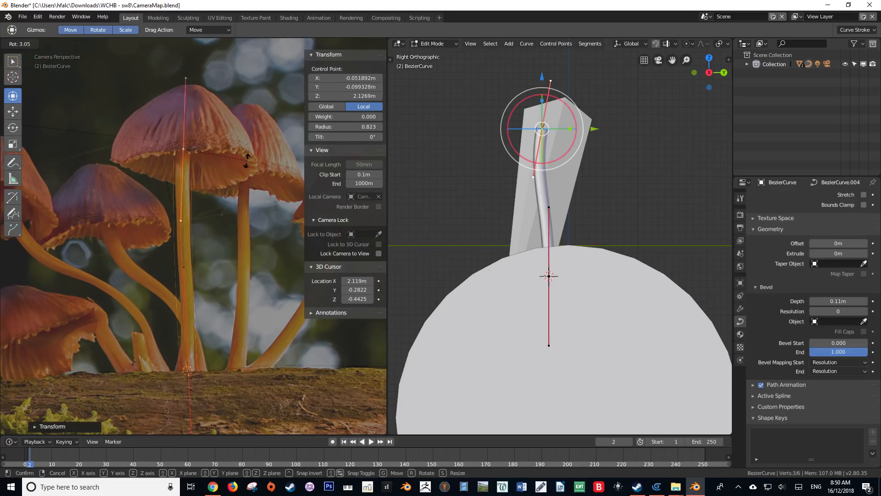
key(Tab)
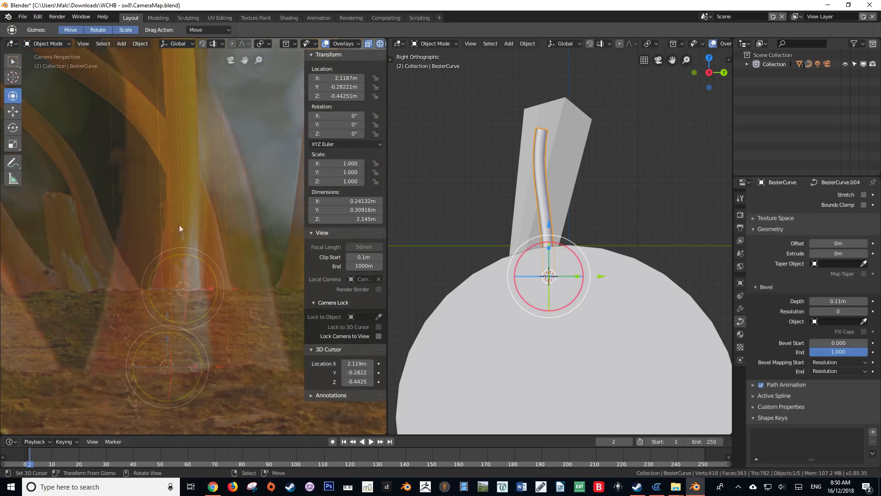
click(182, 287)
click(182, 287)
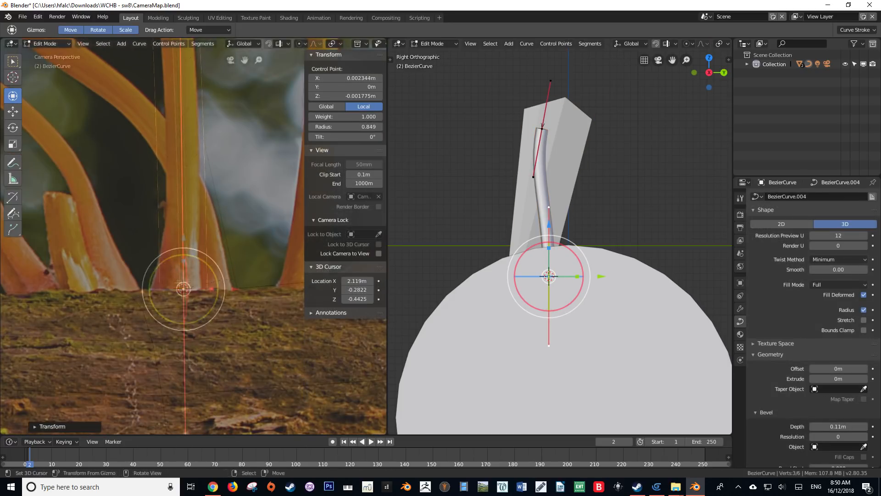
scroll(212, 189, down, 4)
scroll(213, 190, up, 2)
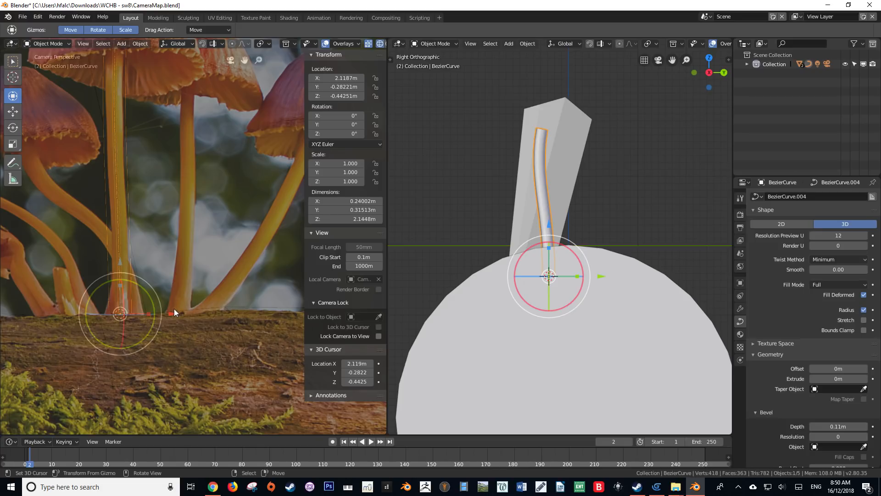
Step: Place the 3D cursor on the log at the base of the next stem right of the tallest mushroom
click(174, 310)
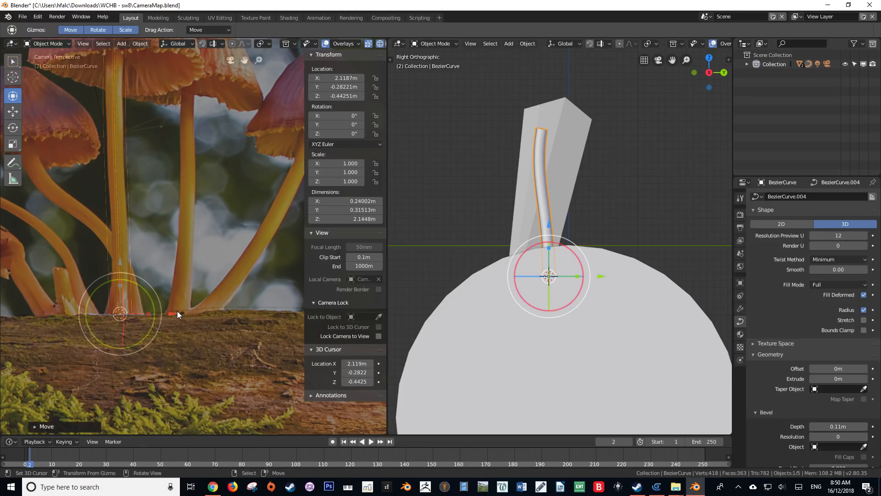
shift+right_click(178, 310)
shift+right_click(208, 309)
key(Tab)
key(Tab)
click(37, 283)
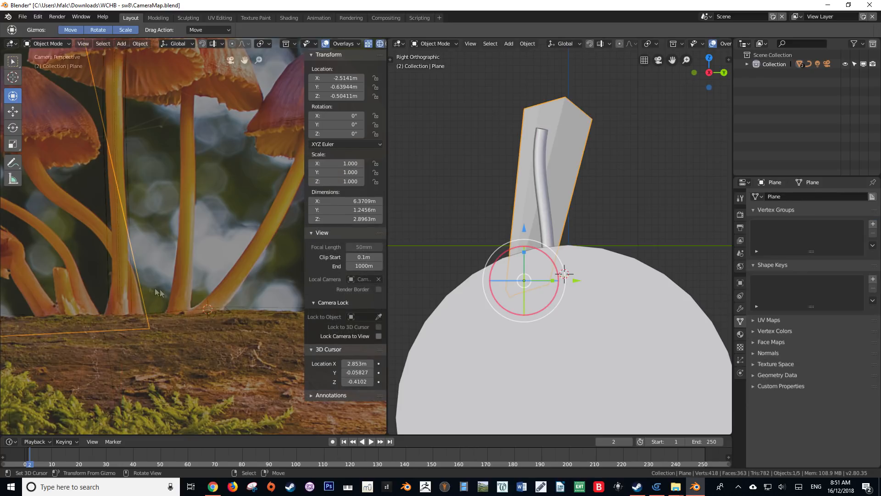
shift+right_click(176, 310)
scroll(146, 260, down, 4)
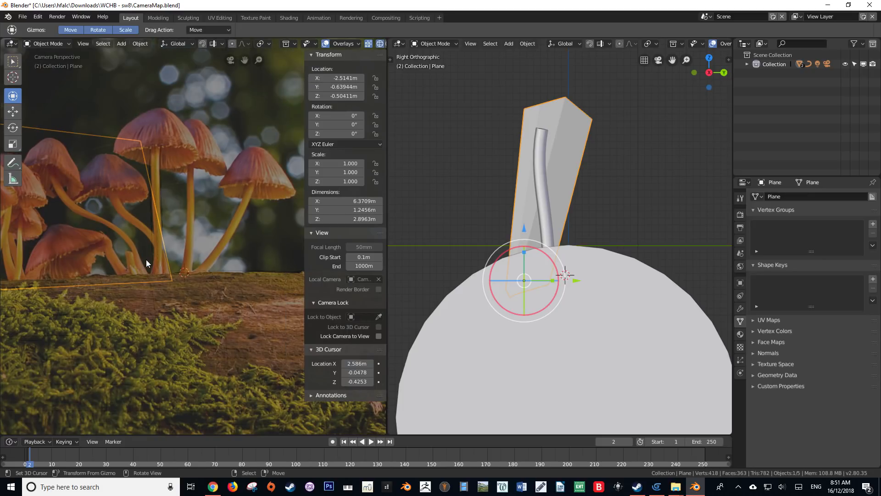
Step: Duplicate the tallest mushroom's stem curve and snap the copy to the 3D cursor at the neighbouring stem's base
key(shift+a)
mouse_move(168, 252)
click(163, 192)
scroll(161, 191, up, 3)
key(g)
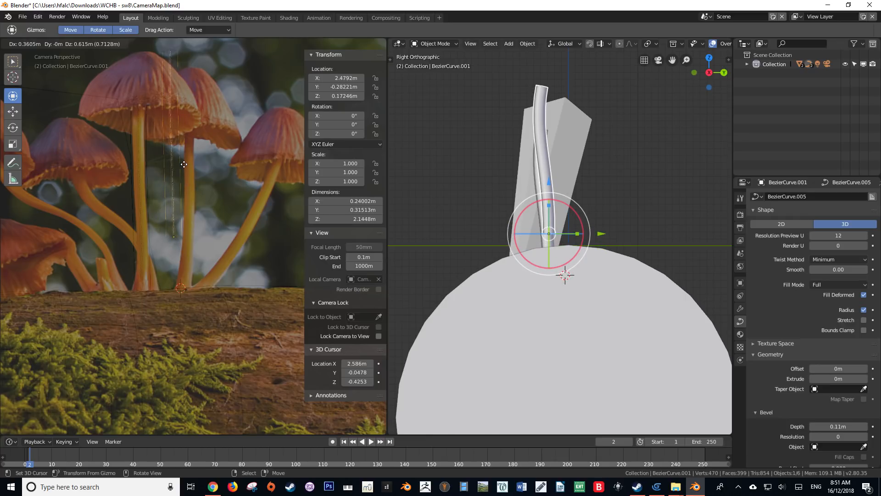
click(178, 176)
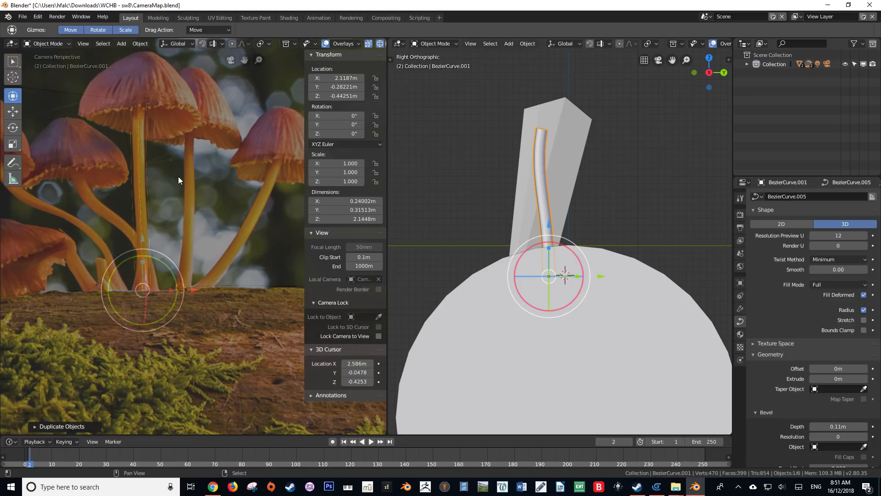
key(shift+s)
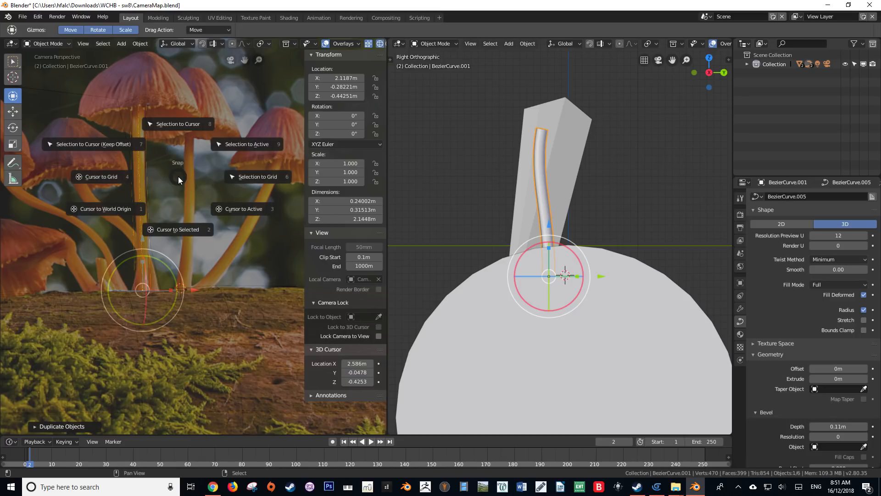
click(174, 125)
scroll(181, 235, up, 2)
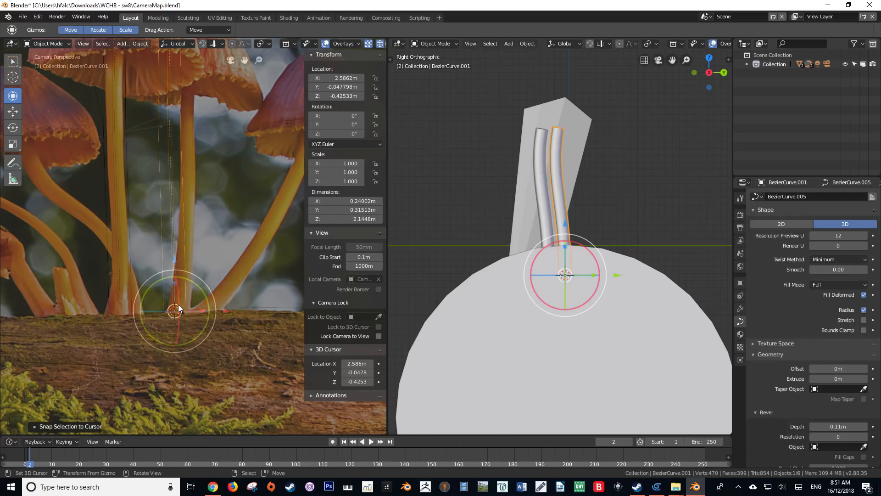
Step: Adjust the duplicated stem's height along Z, and move and tilt its top control point to meet the cap behind the tallest mushroom
key(g)
key(z)
click(191, 252)
key(Tab)
shift+middle_drag(191, 252, 199, 338)
right_click(184, 144)
key(g)
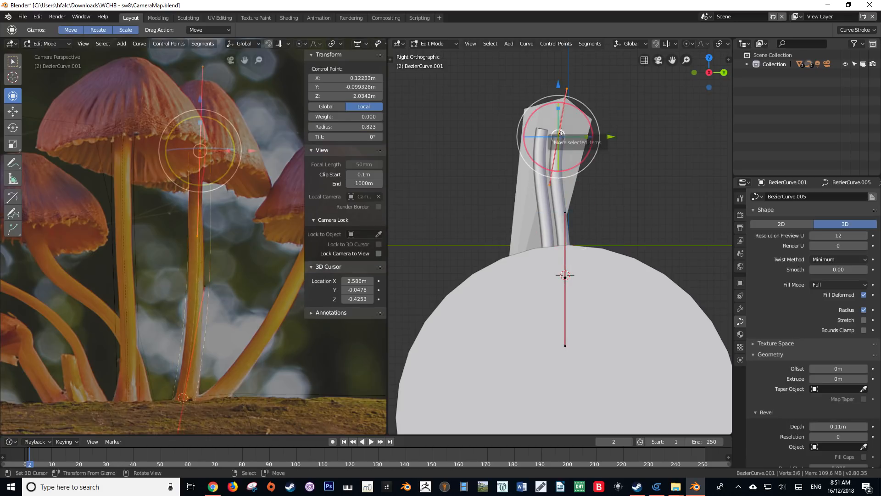
key(g)
click(590, 140)
key(r)
click(597, 147)
Step: Move the same stem's base control point to about X 0.014 m, Z 0.011 m with a radius of about 0.95
middle_drag(596, 152, 541, 202)
scroll(541, 202, down, 1)
key(KP_3)
right_click(184, 400)
key(g)
click(187, 403)
key(g)
scroll(188, 400, down, 2)
click(189, 398)
key(Tab)
key(a)
click(62, 314)
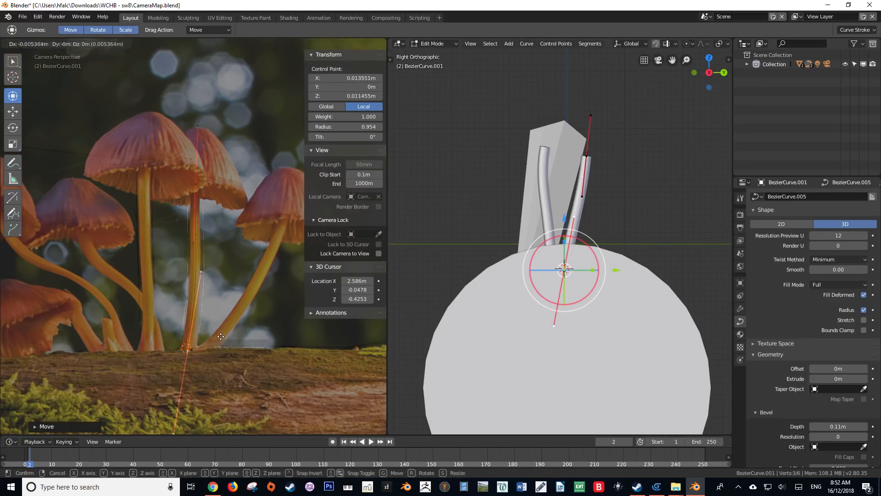
click(210, 346)
Step: Duplicate this stem curve, snap the copy to the 3D cursor at the rightmost leaning stem's base, and rotate it about 27.8° around Y
right_click(198, 322)
key(shift+d)
right_click(230, 319)
key(shift+s)
click(233, 267)
key(r)
click(235, 322)
Step: Move the rightmost stem curve's top control point up under the pictured cap
key(Tab)
scroll(275, 215, up, 2)
right_click(248, 227)
key(g)
click(248, 232)
key(g)
click(257, 227)
shift+middle_drag(164, 391, 179, 279)
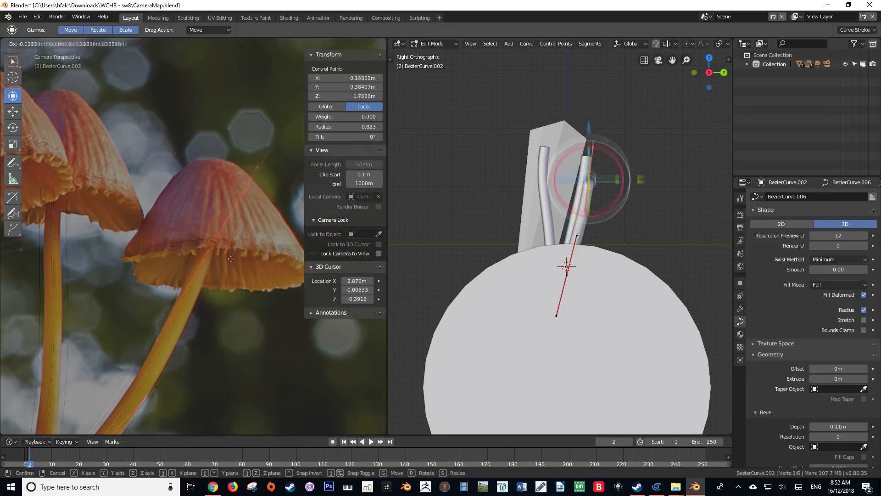
Step: Move the rightmost stem's base control point to about X -0.055 m, Z -0.198 m and rotate its handles along the leaning stem
right_click(81, 377)
key(g)
click(79, 378)
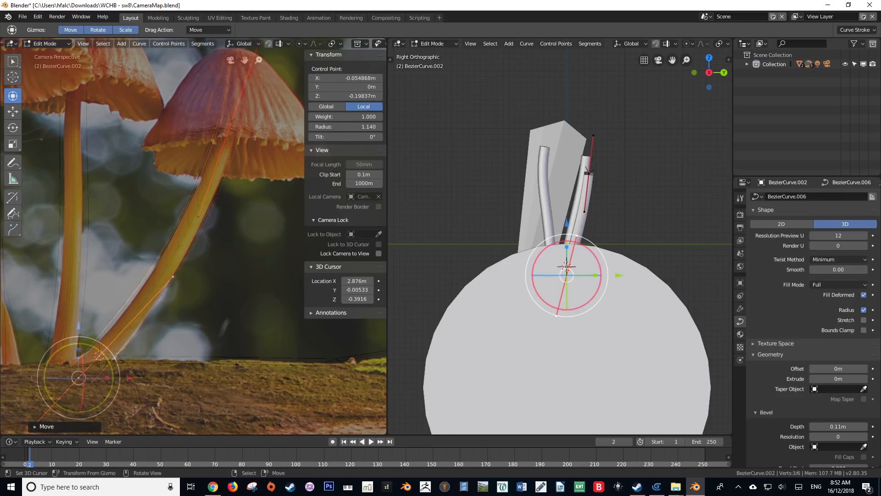
key(r)
click(210, 240)
key(Tab)
mouse_move(211, 240)
middle_down()
mouse_move(189, 197)
mouse_move(136, 252)
middle_up()
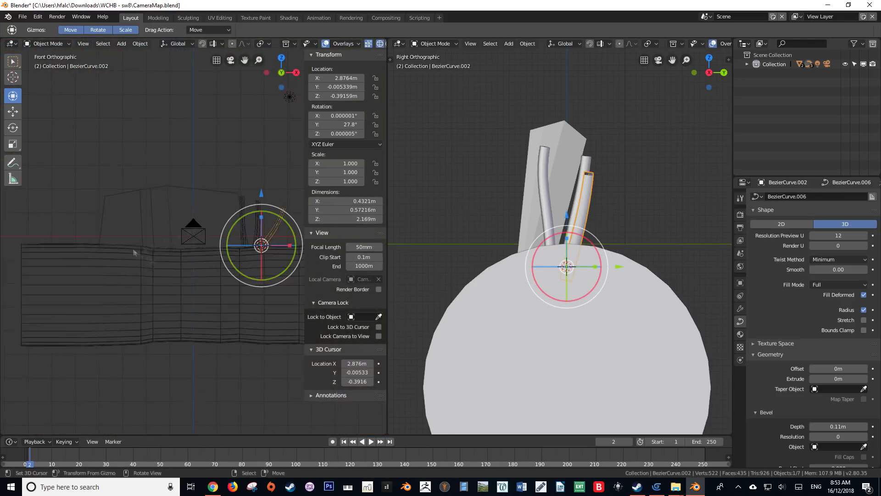
Step: Show the camera view with see-through solid shading and fine-tune the rightmost stem's control point in the side view
key(KP_0)
key(z)
scroll(212, 290, down, 2)
scroll(562, 203, up, 3)
key(Tab)
key(g)
click(558, 204)
key(Tab)
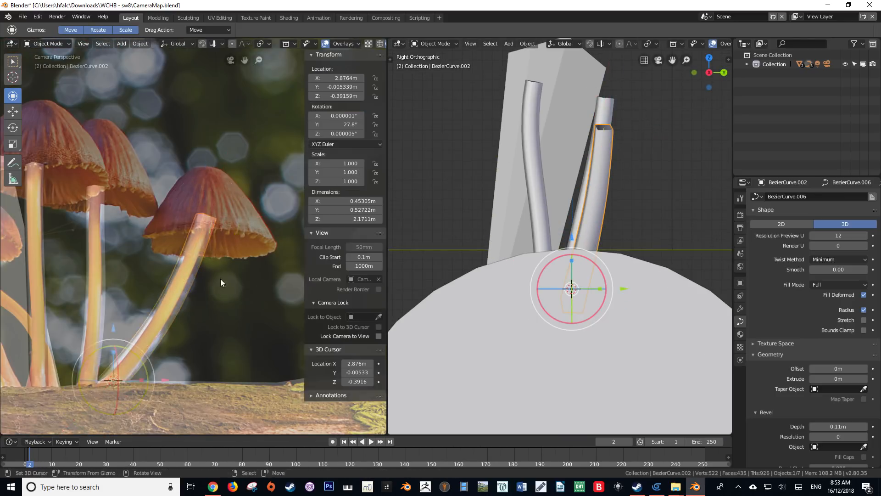
Step: Add a UV sphere at the 3D cursor and switch to the front view
scroll(220, 279, down, 4)
shift+middle_drag(174, 307, 210, 292)
middle_drag(552, 225, 567, 224)
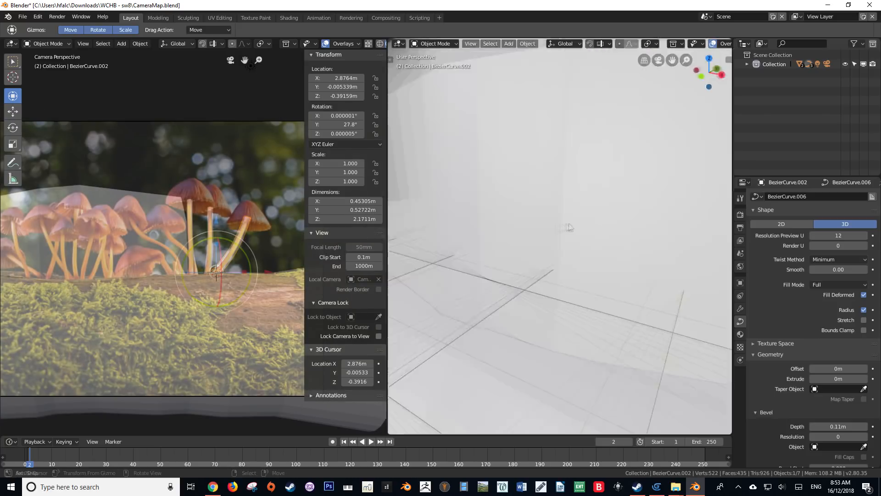
scroll(569, 227, down, 5)
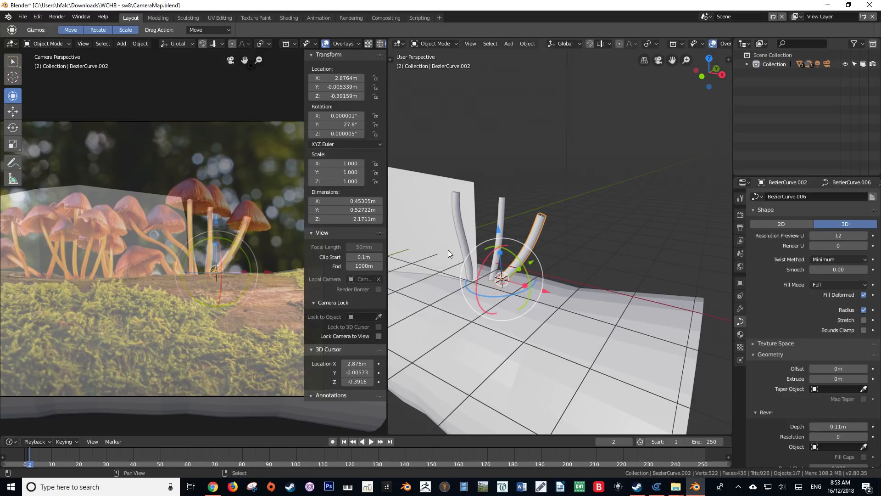
key(shift+a)
mouse_move(437, 239)
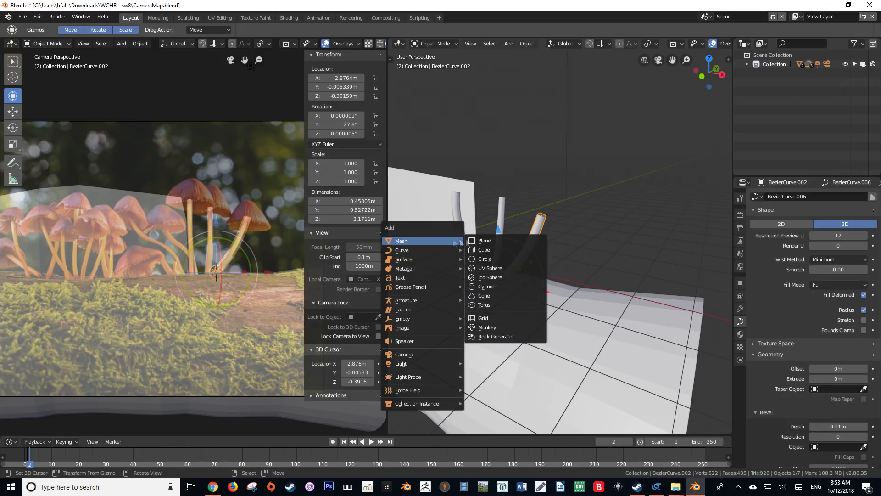
click(490, 268)
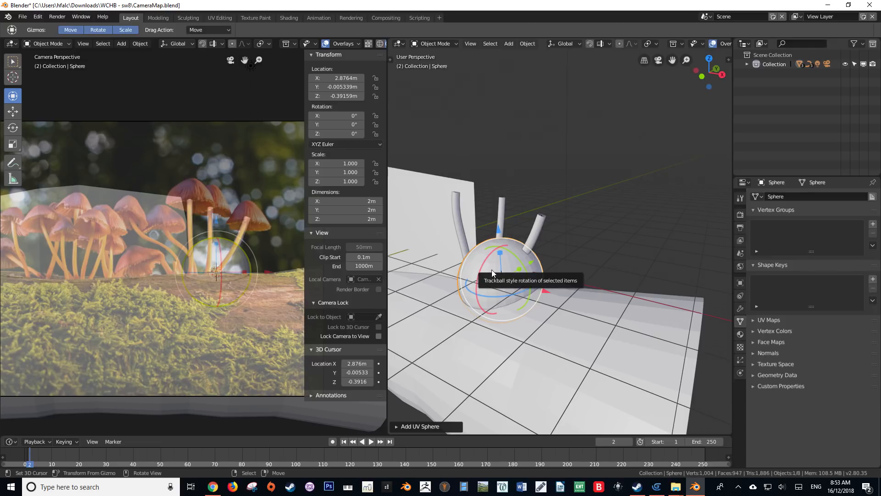
key(KP_1)
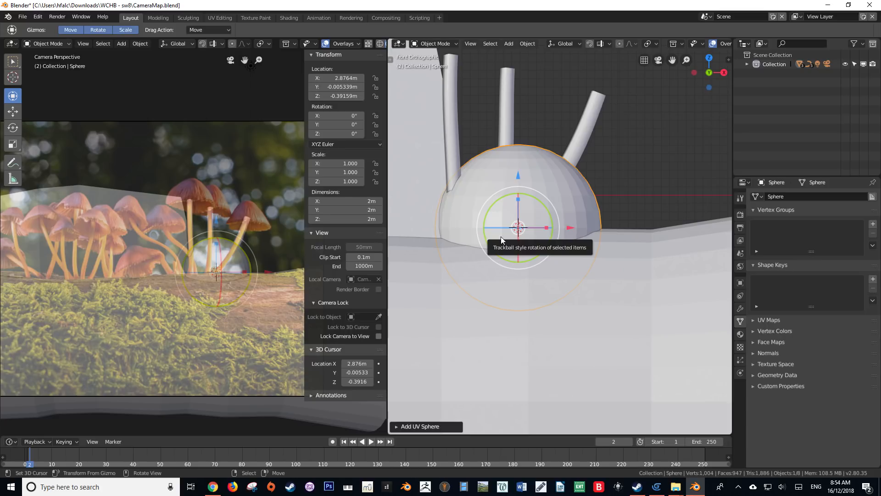
Step: Hide every object except the new sphere and select the sphere again
key(ctrl+i)
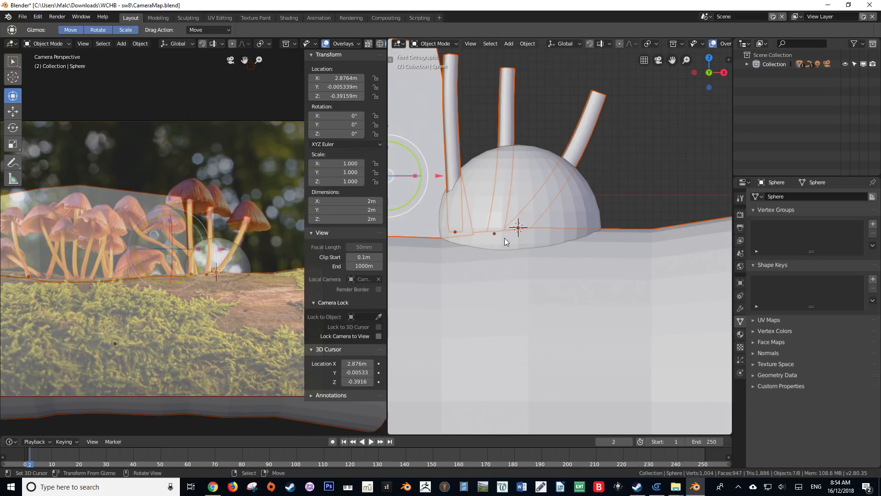
key(h)
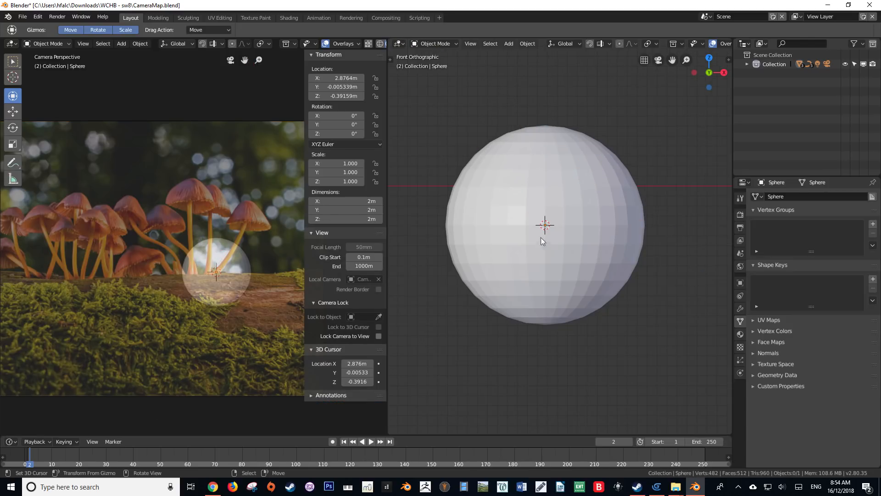
right_click(533, 190)
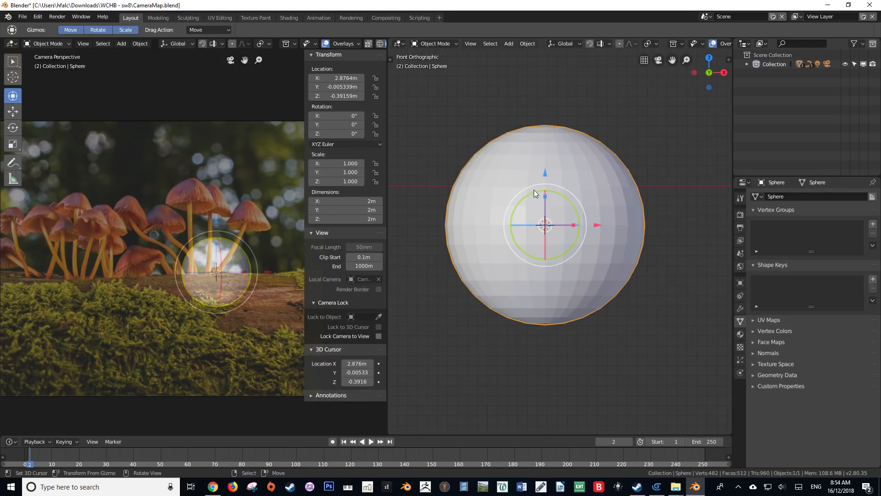
Step: Delete the vertices of the sphere's lower half, with X-ray on in Edit Mode, to leave a dome
key(Tab)
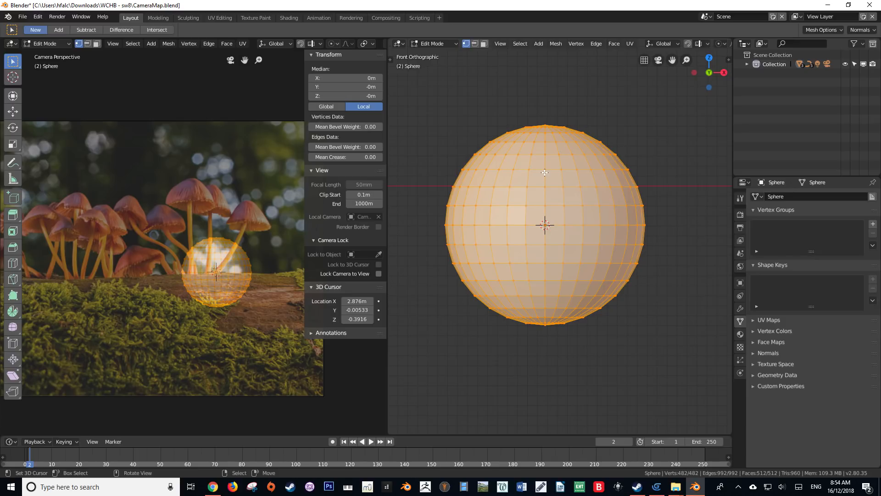
key(alt+z)
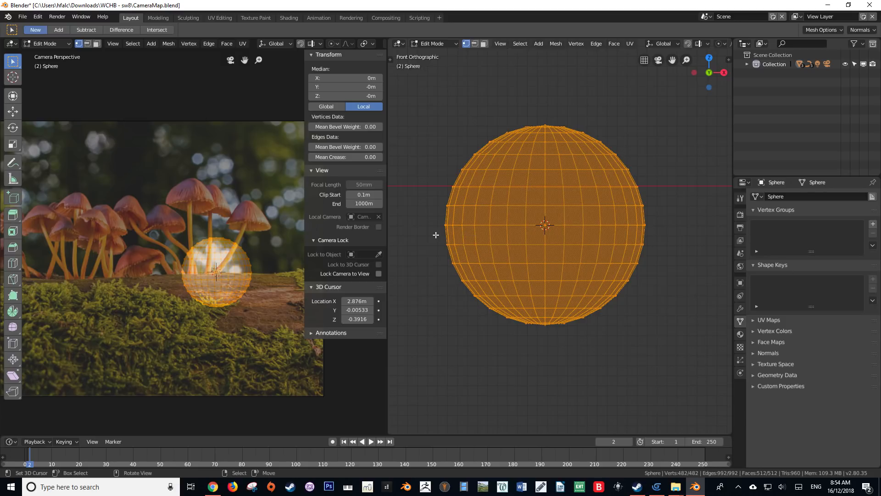
key(alt+a)
key(b)
drag(416, 235, 678, 359)
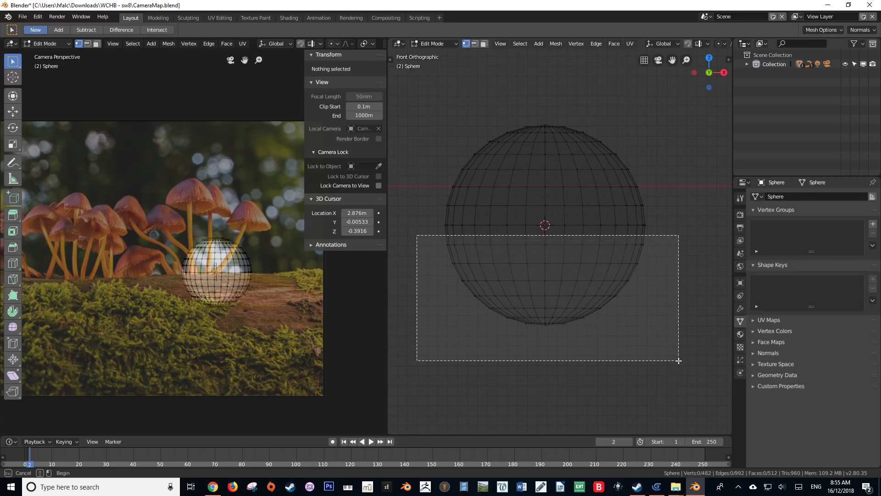
drag(678, 361, 679, 361)
key(x)
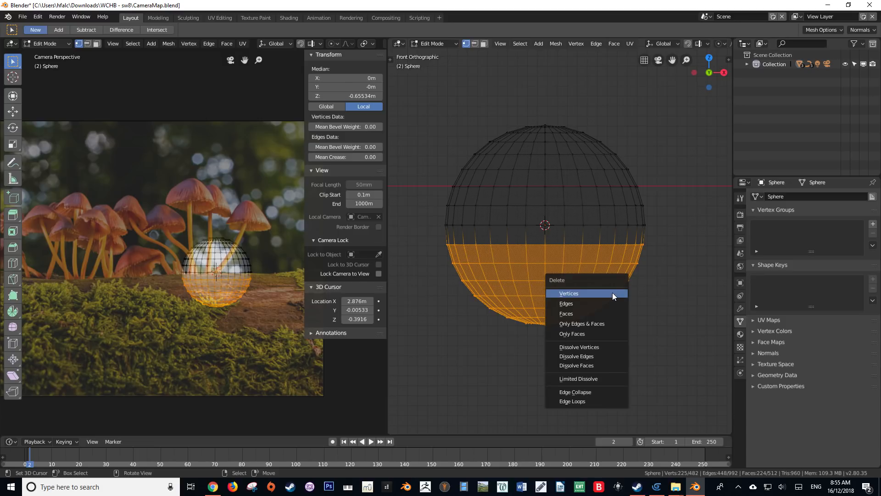
click(600, 295)
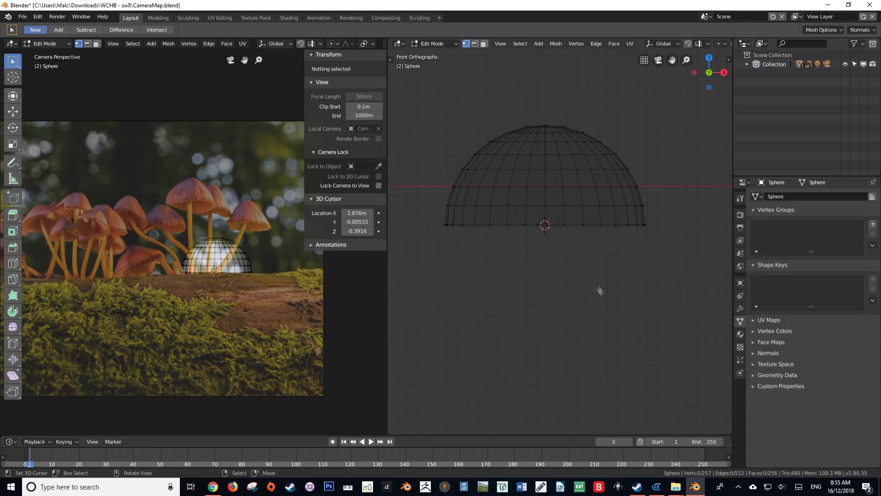
Step: Select the dome's topmost vertex and turn on proportional editing
click(546, 126)
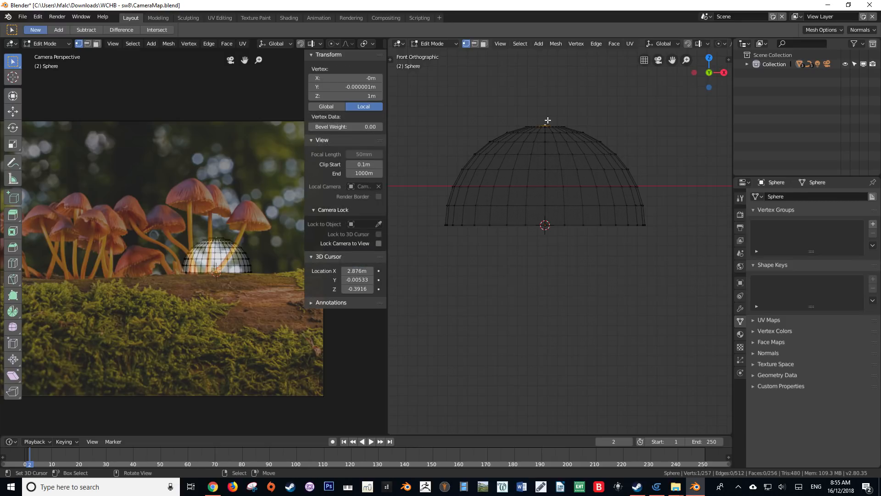
scroll(243, 193, up, 4)
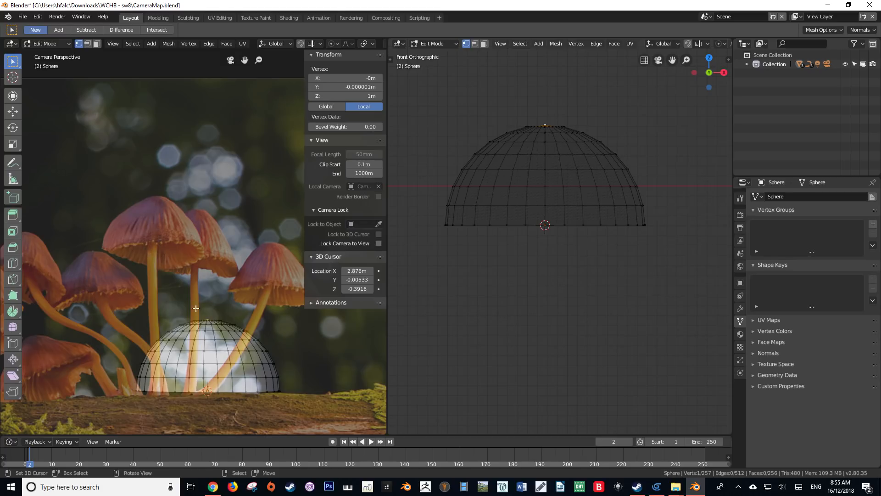
shift+middle_drag(588, 114, 572, 207)
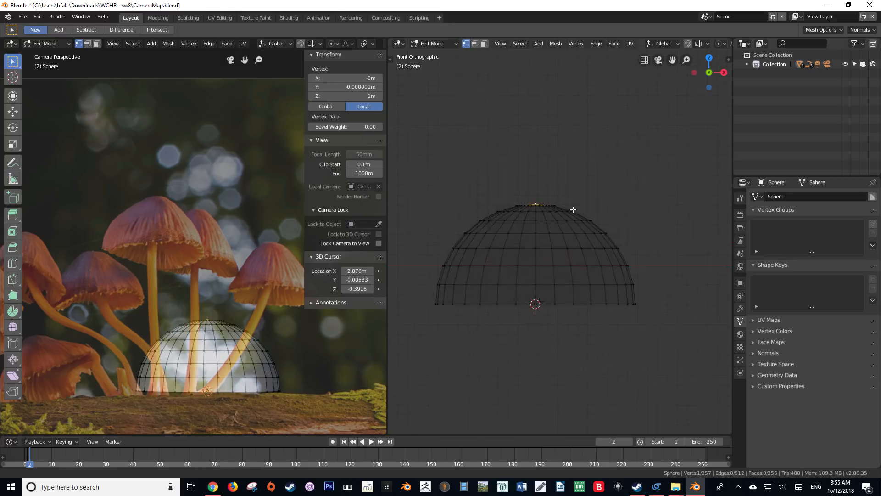
key(o)
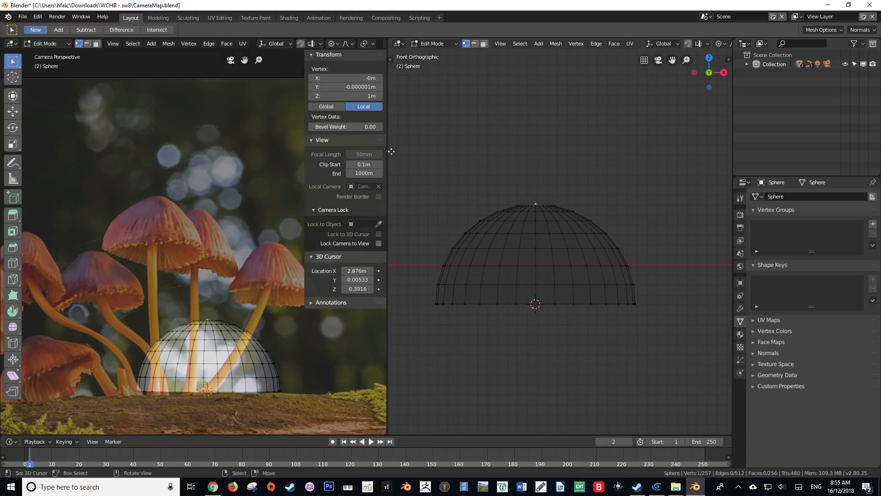
drag(387, 155, 228, 155)
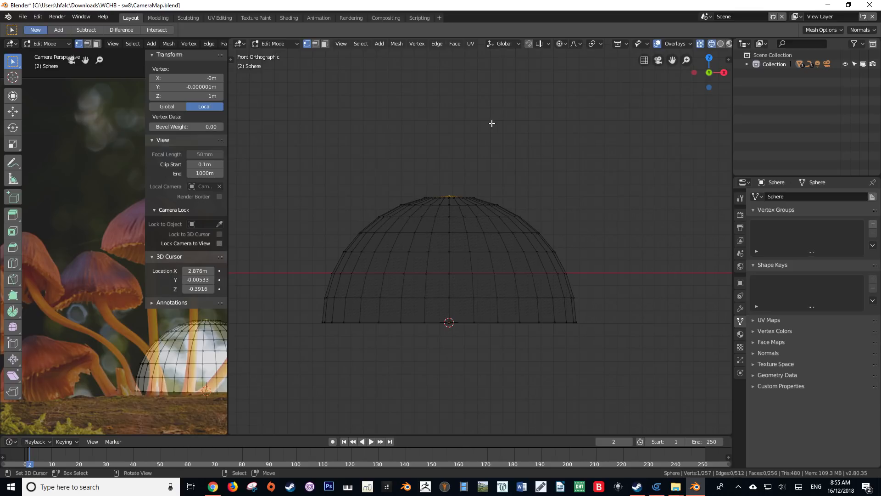
click(561, 43)
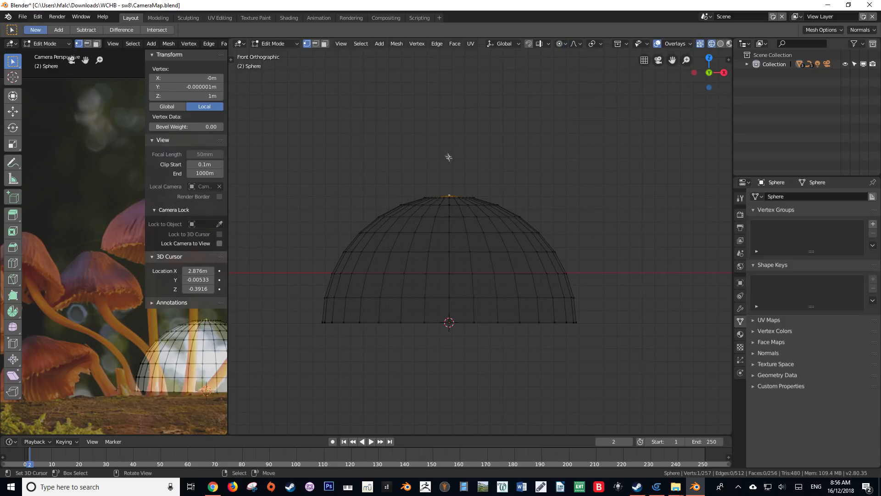
shift+middle_drag(448, 183, 458, 183)
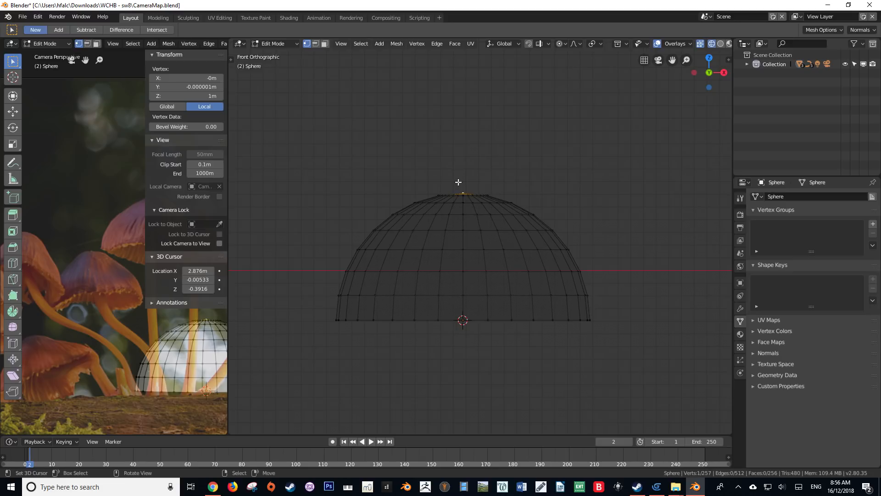
Step: Raise the dome's top vertex about 0.36 m with smooth proportional falloff at size 1.00 to form a pointed cap
key(g)
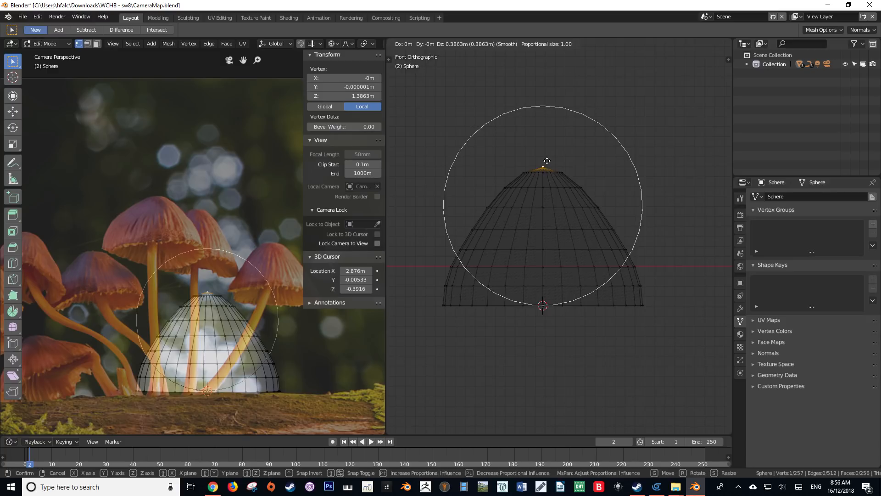
scroll(547, 160, up, 2)
scroll(547, 160, down, 5)
scroll(547, 160, up, 7)
scroll(547, 160, down, 4)
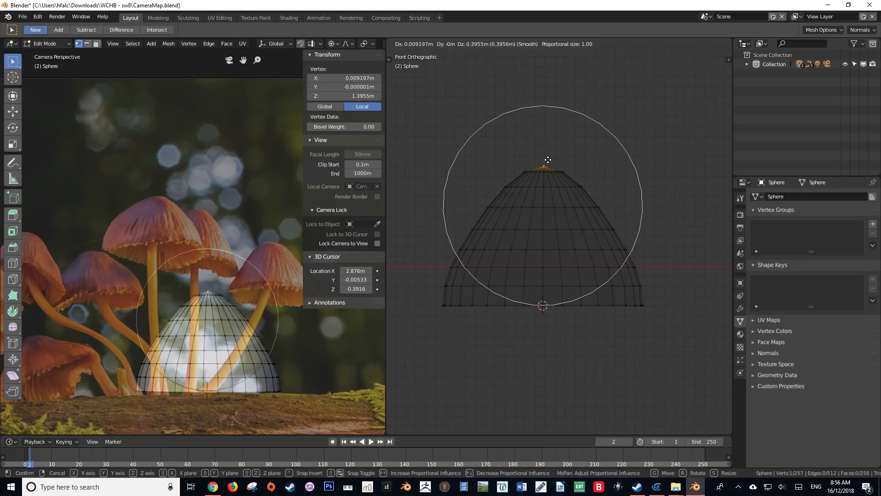
key(Escape)
key(g)
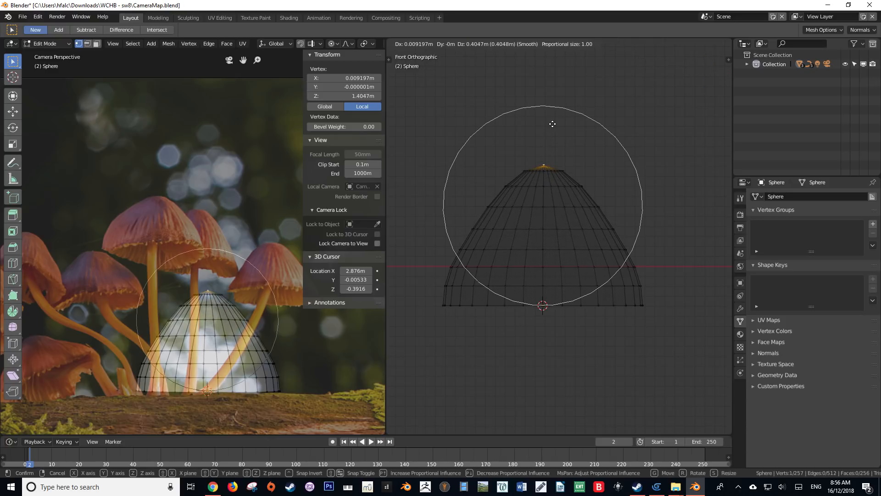
click(551, 130)
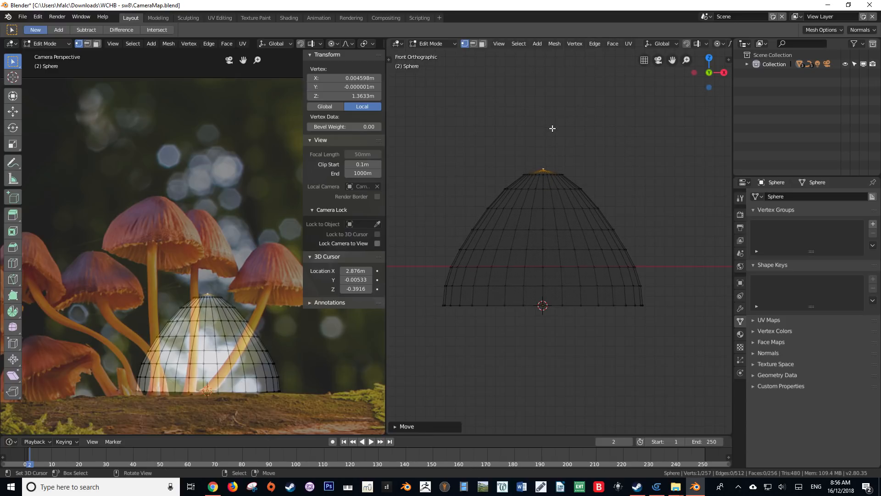
Step: Flare the cap's bottom edge loop outward with Shrink/Fatten and proportional editing to about 2.15 m across, and return to Object Mode
alt+click(517, 305)
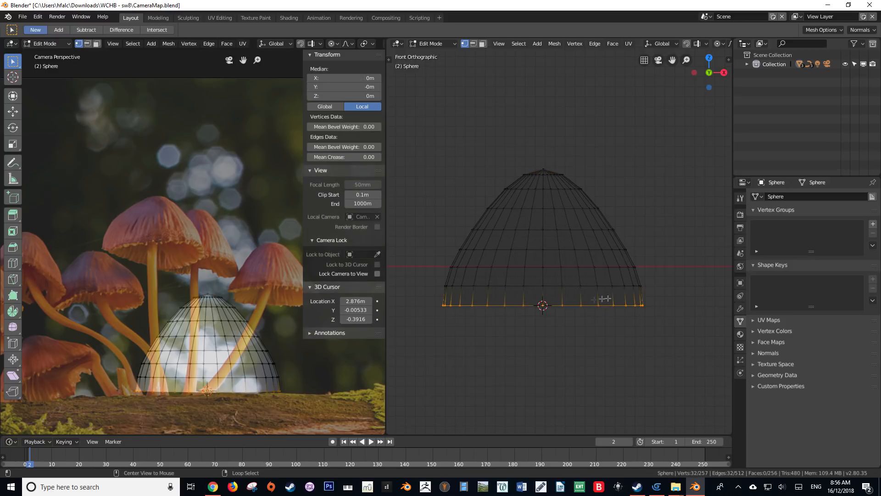
key(s)
right_click(634, 290)
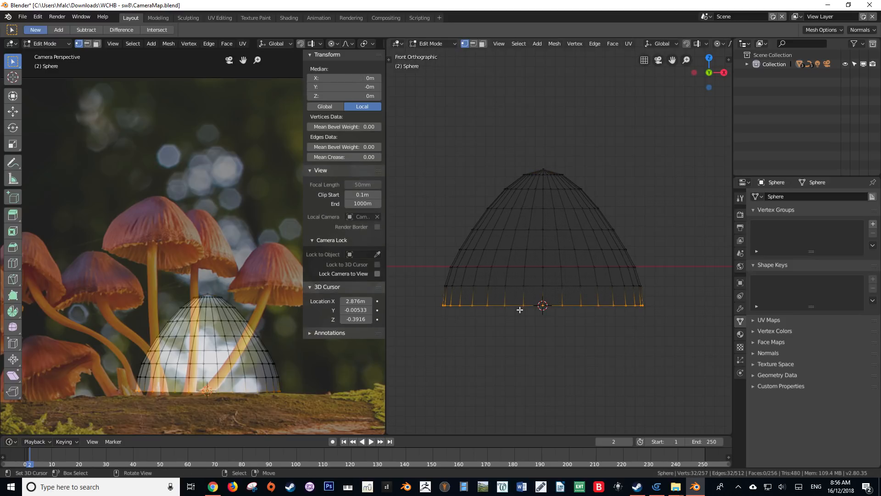
key(g)
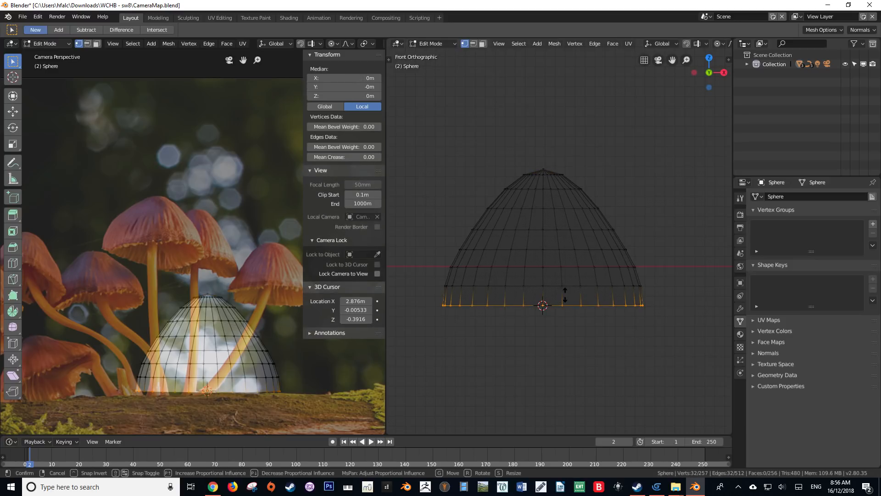
scroll(568, 295, up, 5)
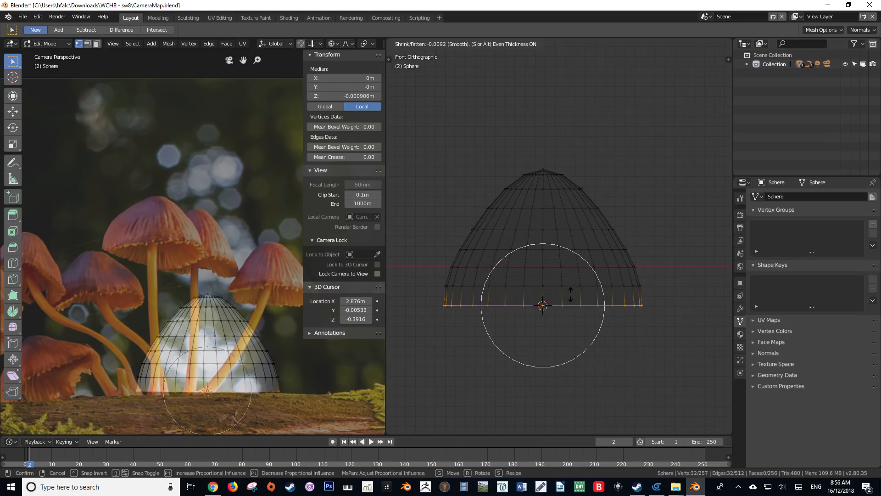
scroll(546, 301, up, 4)
scroll(549, 302, up, 3)
click(549, 302)
scroll(569, 266, down, 2)
key(Tab)
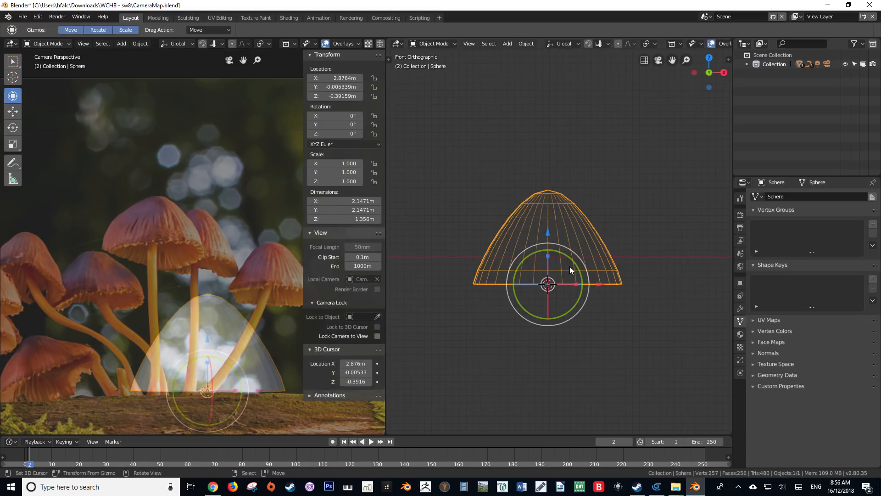
Step: Reveal the hidden objects and snap a duplicate of the dome to the 3D cursor placed at the top of the tallest stem
scroll(528, 266, down, 3)
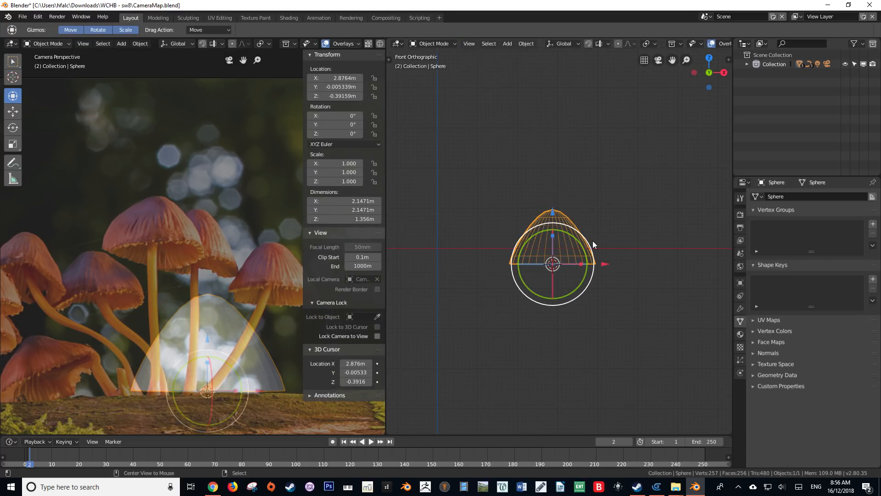
key(alt+h)
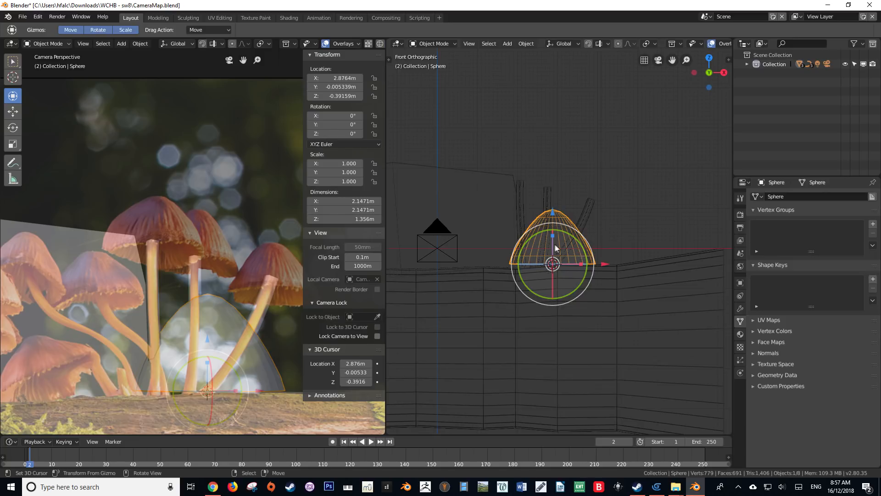
shift+right_click(155, 240)
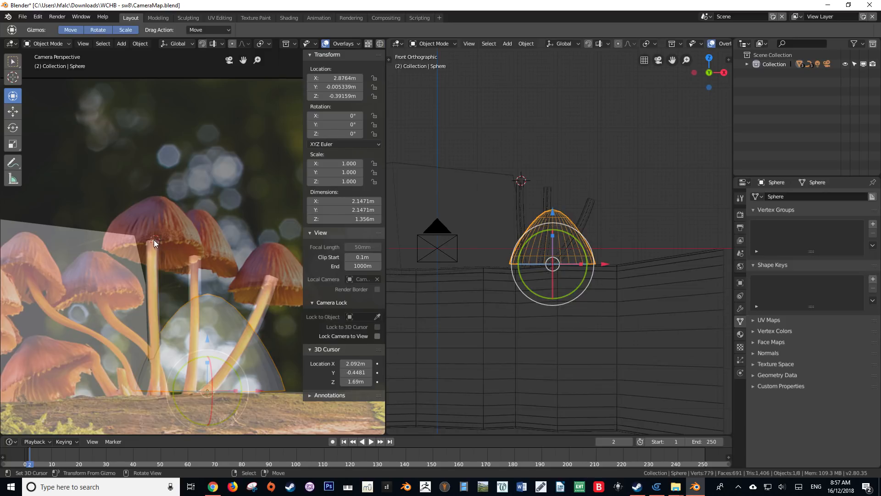
key(shift+d)
right_click(507, 214)
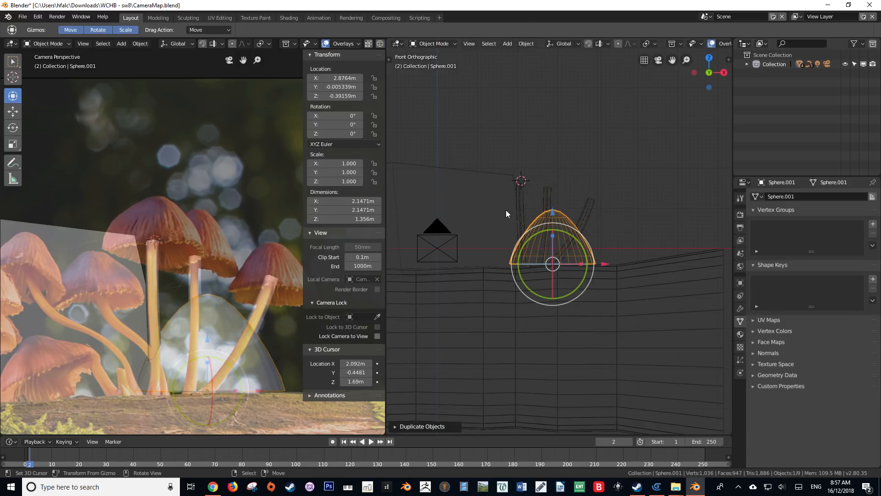
key(shift+s)
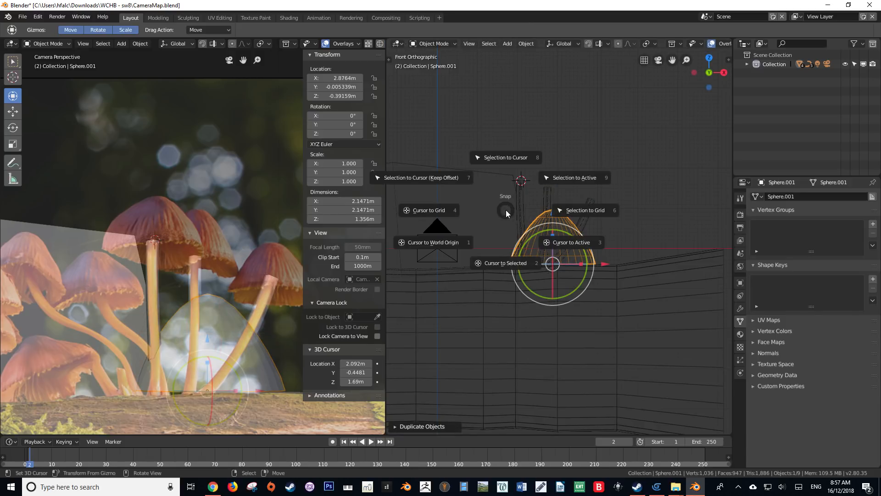
click(508, 164)
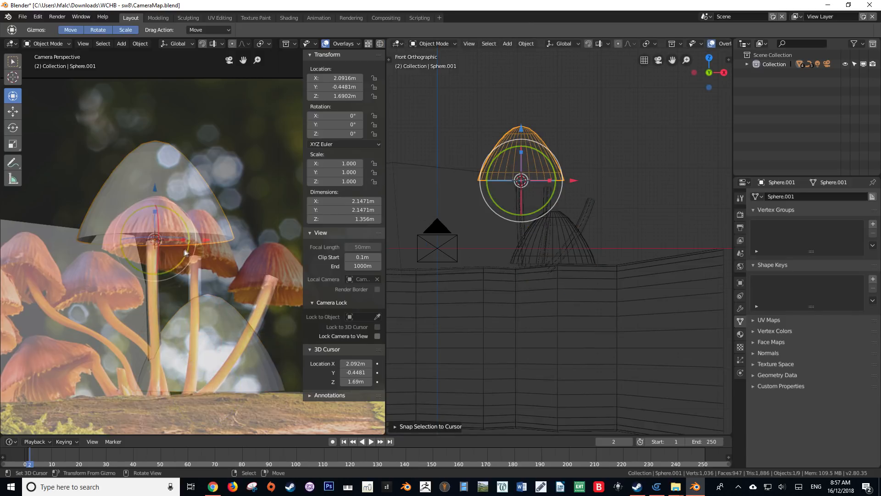
Step: Tilt the duplicated cap with trackball rotation and scale it uniformly to about 0.647
scroll(184, 244, up, 2)
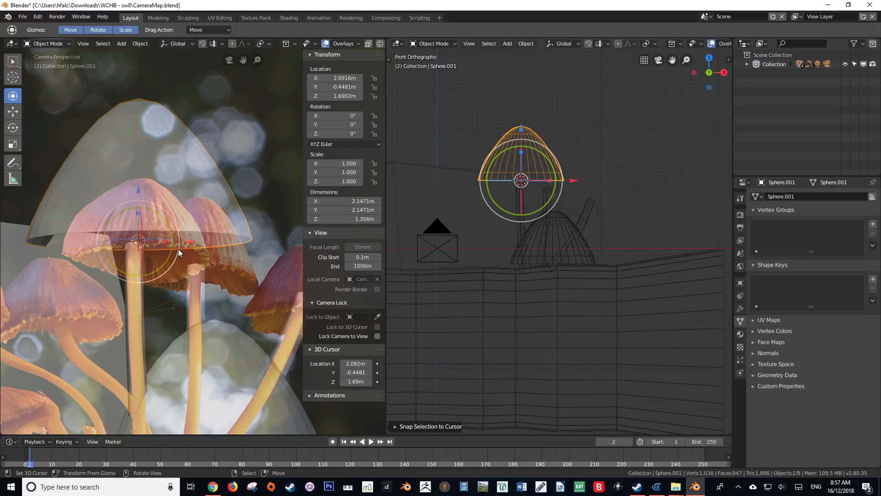
key(r)
key(r)
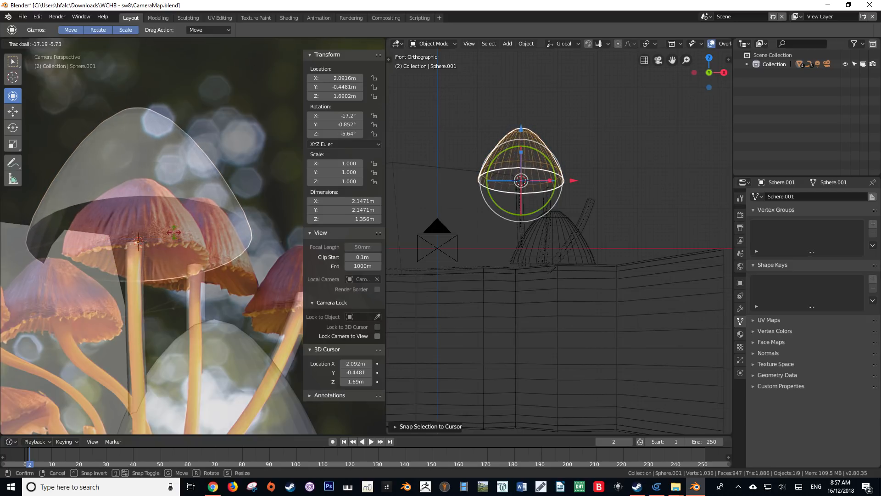
click(183, 248)
key(s)
click(240, 228)
key(r)
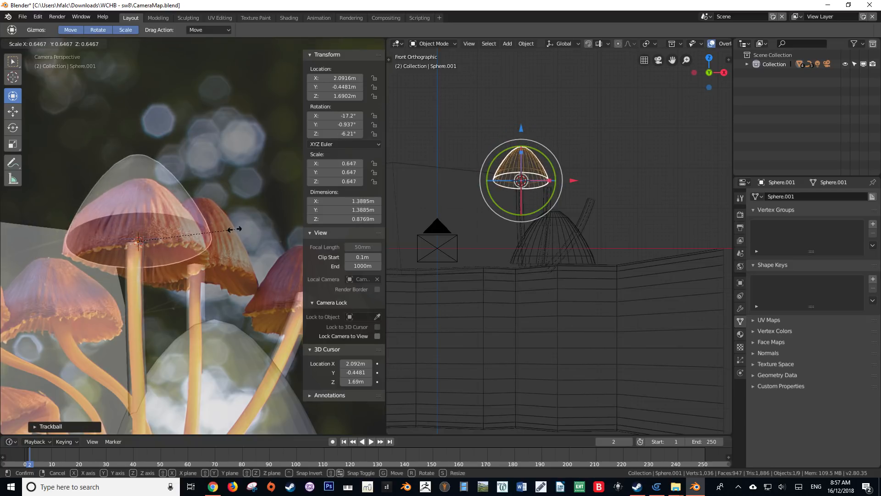
click(245, 233)
Step: Lower the duplicated cap onto the tallest mushroom in the photo and refine its tilt to about -11.2°, 3.01°, -4.19°
key(g)
click(243, 255)
key(g)
key(r)
key(r)
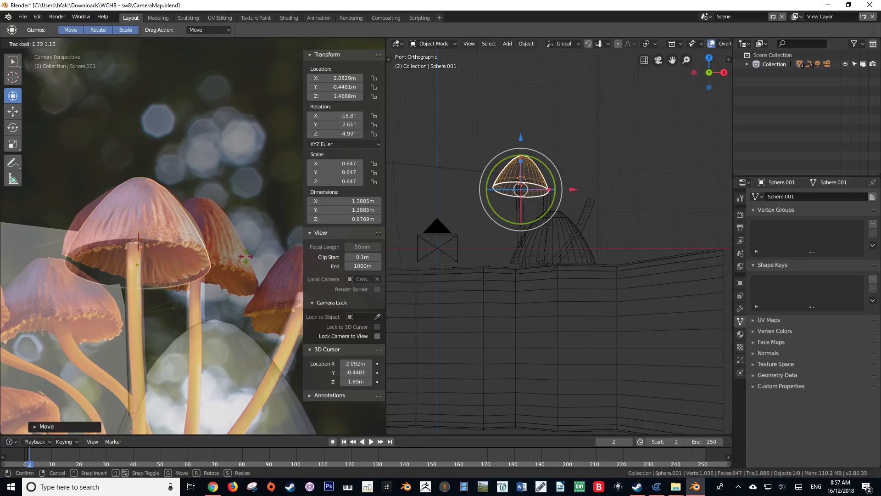
click(246, 256)
key(g)
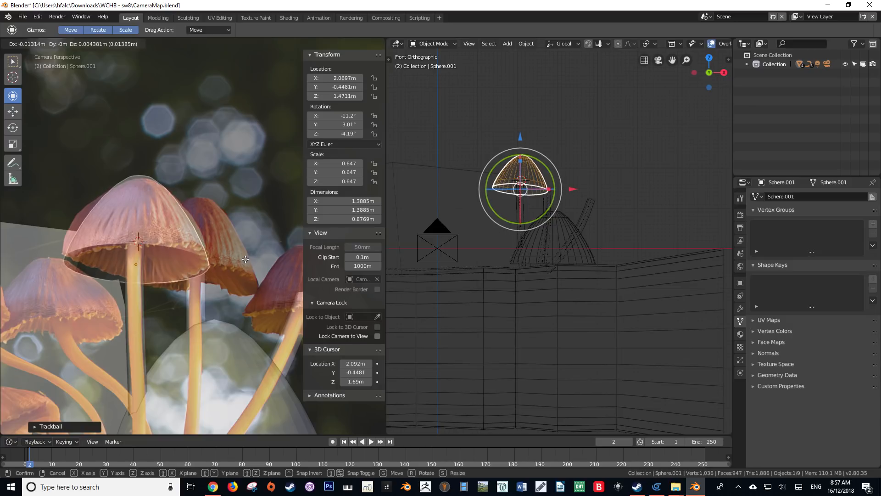
click(243, 264)
Step: Place the 3D cursor at the top of the middle stem and snap a duplicate of the fitted cap to it
scroll(170, 236, up, 2)
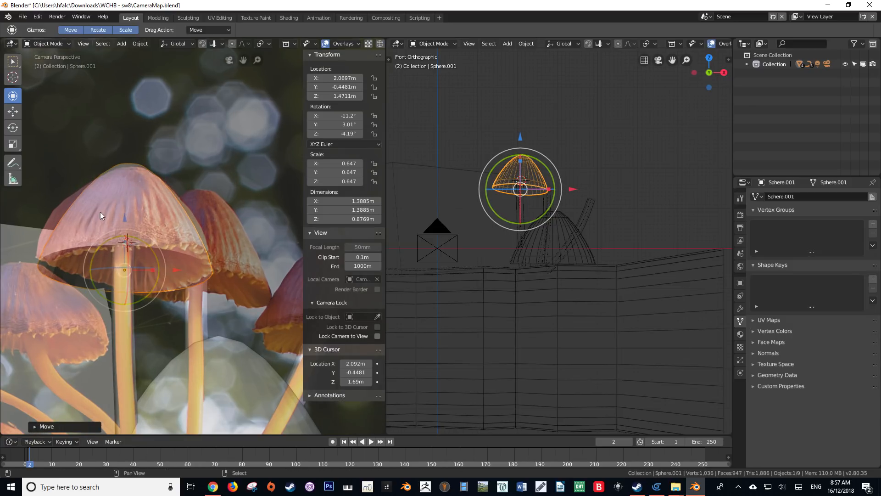
scroll(530, 135, up, 4)
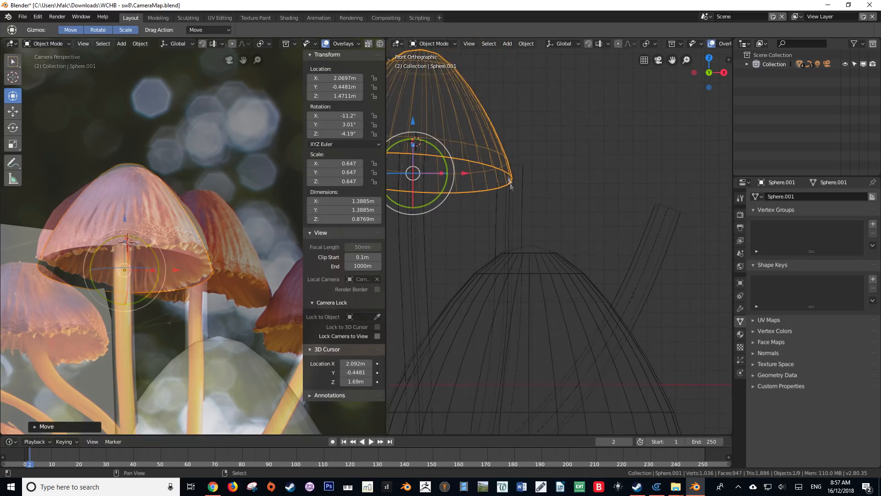
shift+right_click(515, 165)
key(shift+d)
right_click(192, 228)
key(shift+s)
click(194, 177)
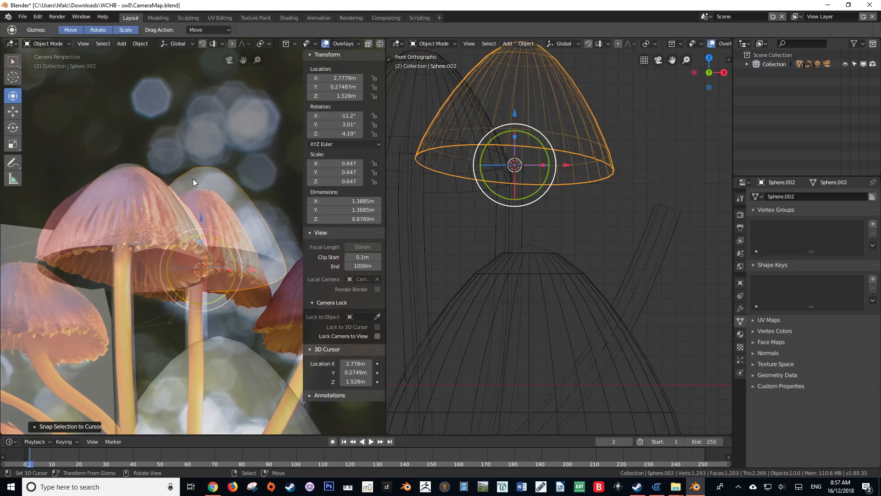
Step: Fit the second cap to the middle mushroom by moving it, tilting it to about -15.5°, 7.43°, -2.7° and scaling it to about 0.594
key(g)
click(225, 221)
key(r)
key(r)
click(253, 215)
key(s)
click(275, 223)
key(g)
click(280, 224)
Step: Show the front view in solid shading and snap another cap duplicate to the top of the slanted third stem using the 3D cursor
scroll(551, 275, down, 4)
key(z)
middle_drag(527, 257, 550, 239)
key(KP_1)
shift+middle_drag(275, 275, 143, 237)
click(199, 269)
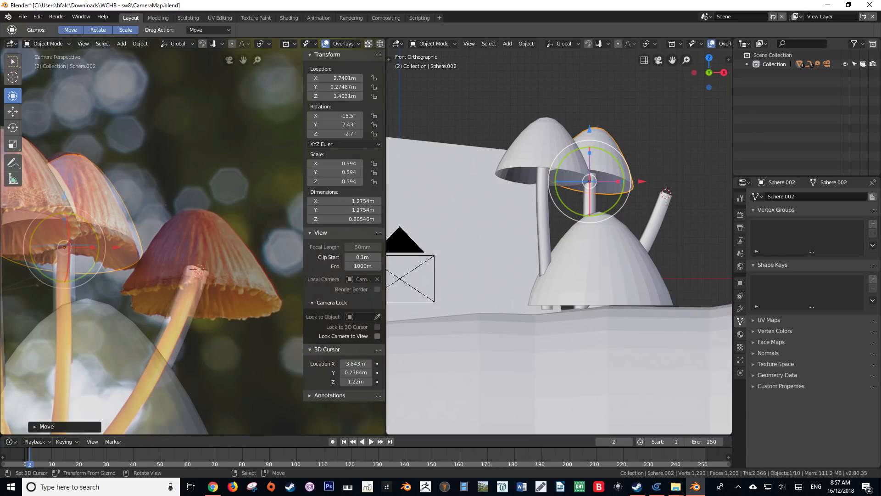
key(shift+d)
right_click(208, 196)
key(shift+s)
click(214, 148)
Step: Move and tilt the third cap so it matches the mushroom on the slanted stem in the photo
key(g)
click(229, 193)
key(r)
key(r)
click(252, 207)
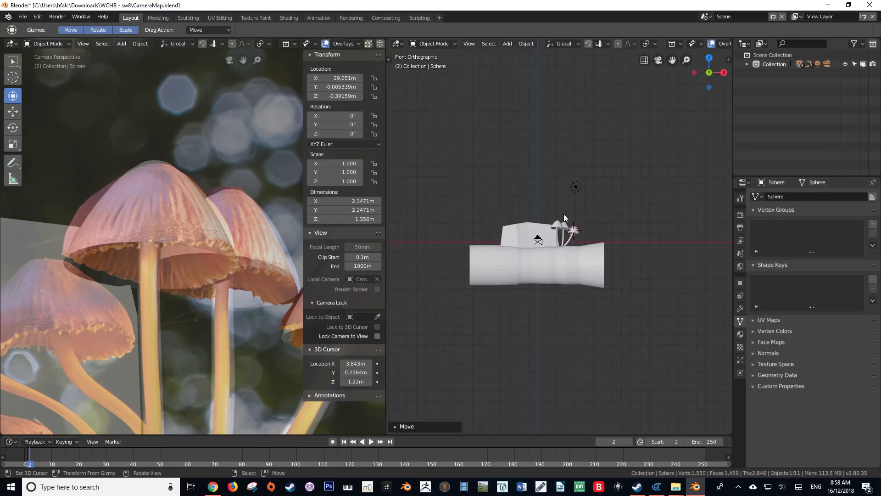
Step: In Edit Mode, pull the tallest mushroom cap's left side outward to the photo outline, using proportional editing at size about 0.32
scroll(564, 216, up, 10)
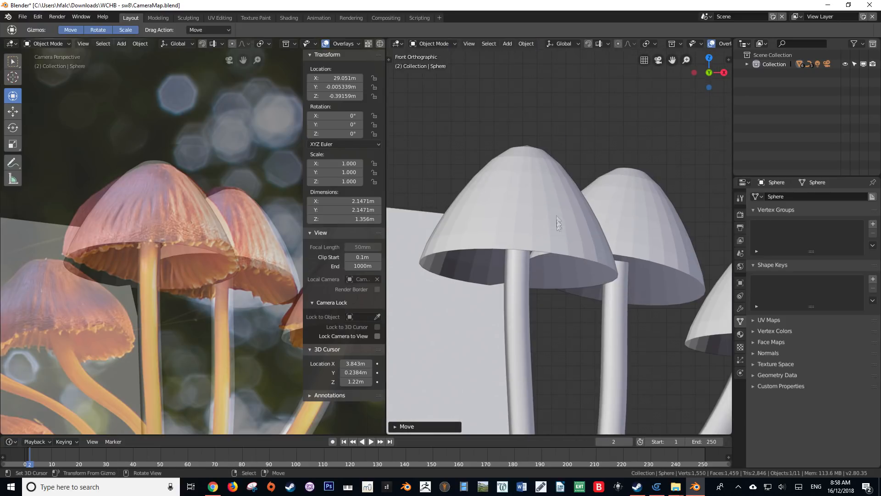
click(539, 223)
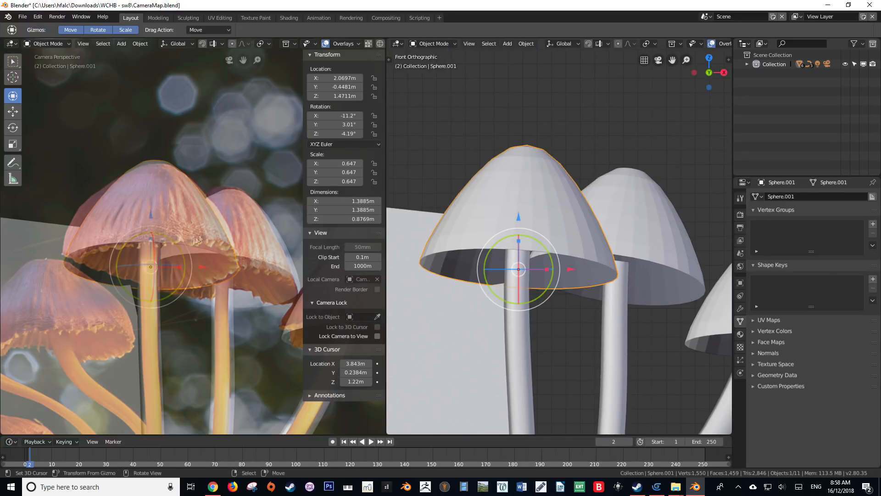
key(Tab)
click(96, 196)
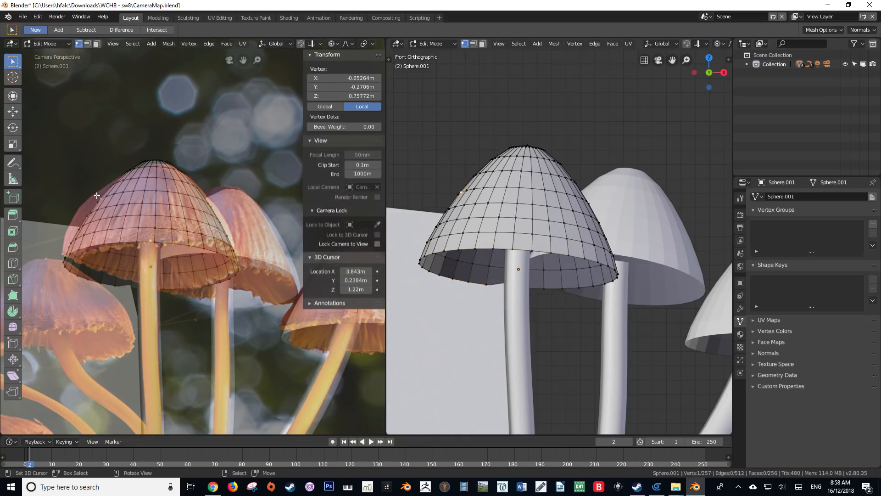
key(g)
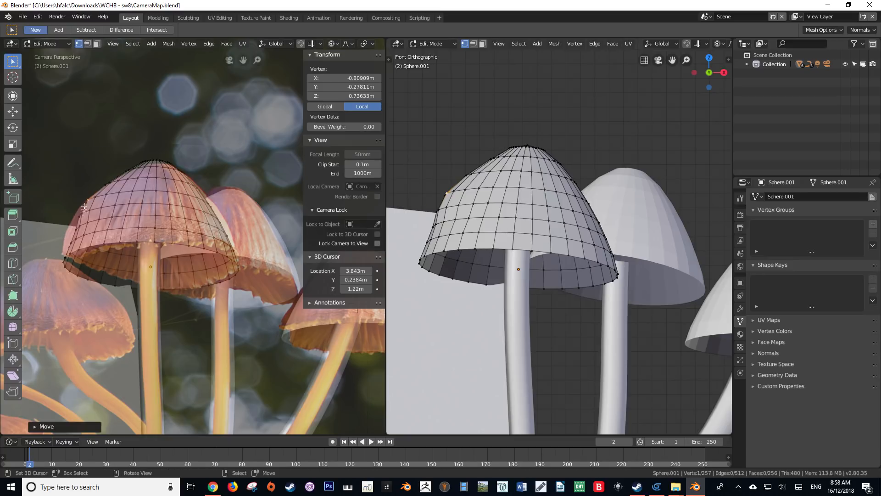
scroll(65, 230, up, 3)
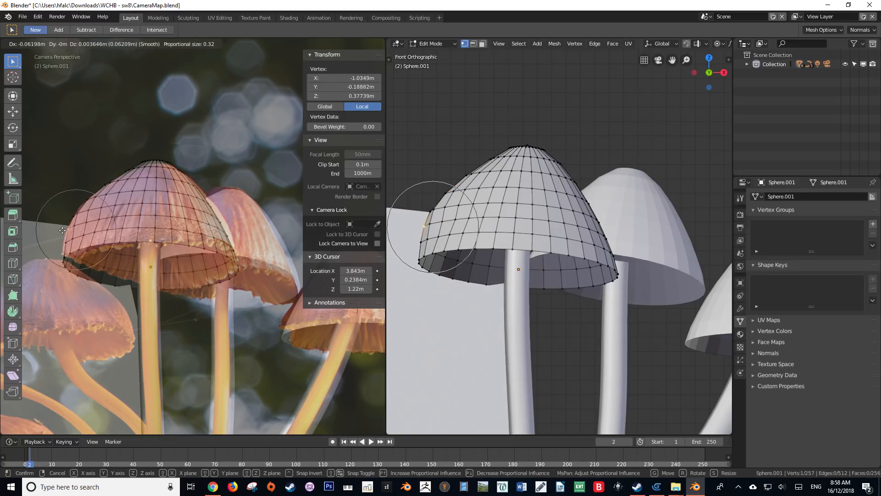
click(62, 230)
Step: Adjust the tallest cap's left corner and rear rim vertices to the photo, widening the proportional size to about 0.91 for the rim
click(63, 263)
key(g)
click(61, 260)
click(91, 282)
key(g)
scroll(93, 280, down, 8)
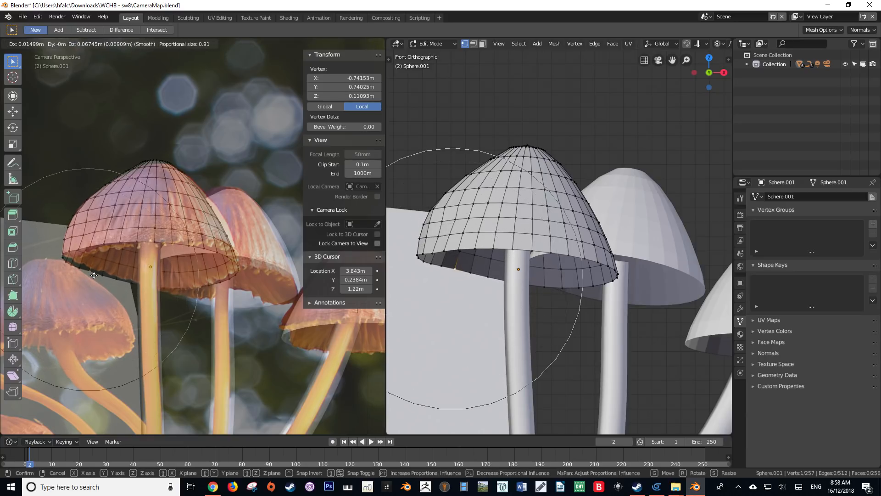
click(94, 275)
click(59, 243)
key(g)
click(57, 242)
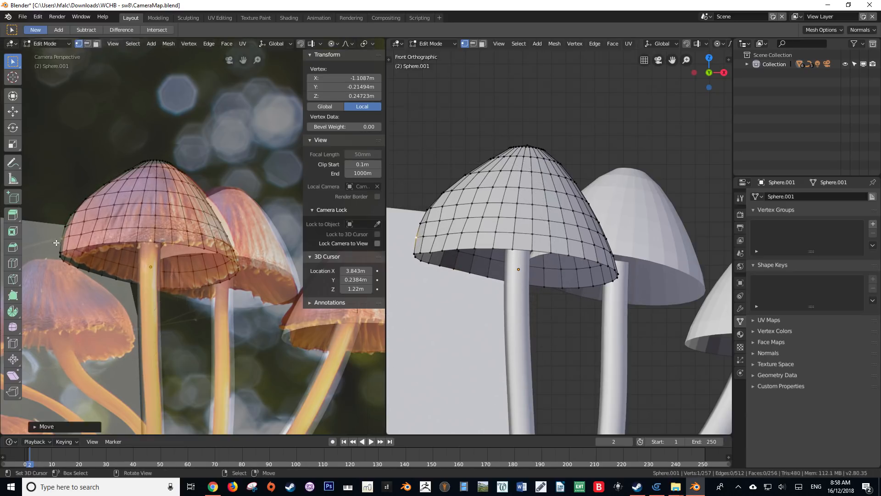
Step: Refine the tallest cap's upper-left contour and left edge against the photo with a proportional size of about 0.42
scroll(81, 219, up, 2)
shift+middle_drag(64, 202, 150, 243)
click(103, 245)
key(g)
scroll(107, 244, up, 9)
click(108, 243)
click(129, 291)
key(g)
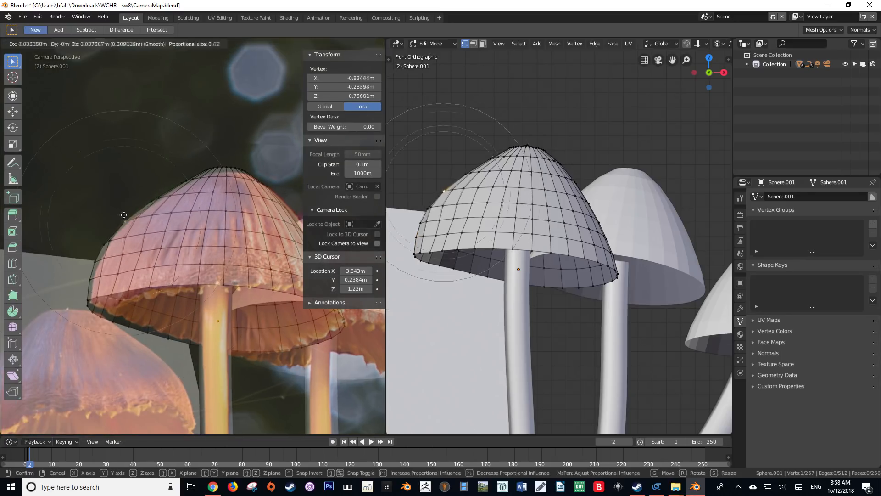
click(130, 299)
click(91, 280)
key(g)
click(93, 280)
Step: Move vertices on the tallest cap's right contour and front rim to follow the mushroom's outline in the photo
shift+middle_drag(239, 280, 147, 284)
click(183, 294)
key(g)
click(184, 288)
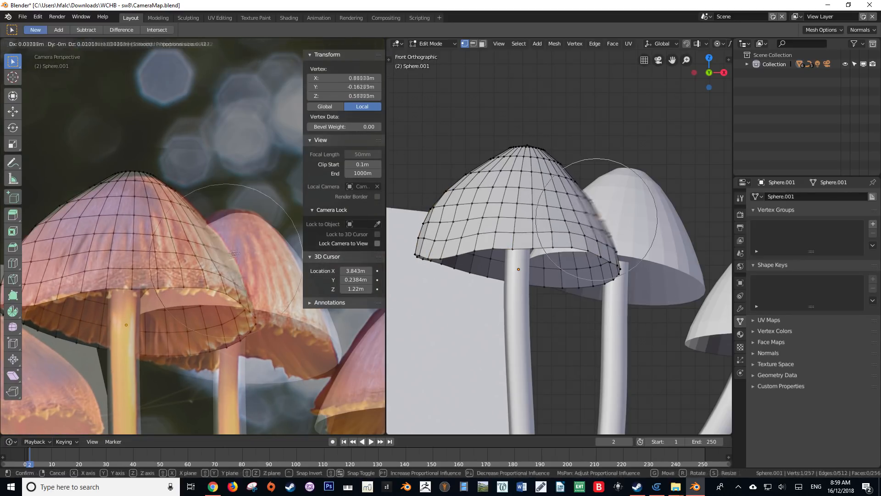
click(235, 253)
shift+middle_drag(75, 314, 119, 273)
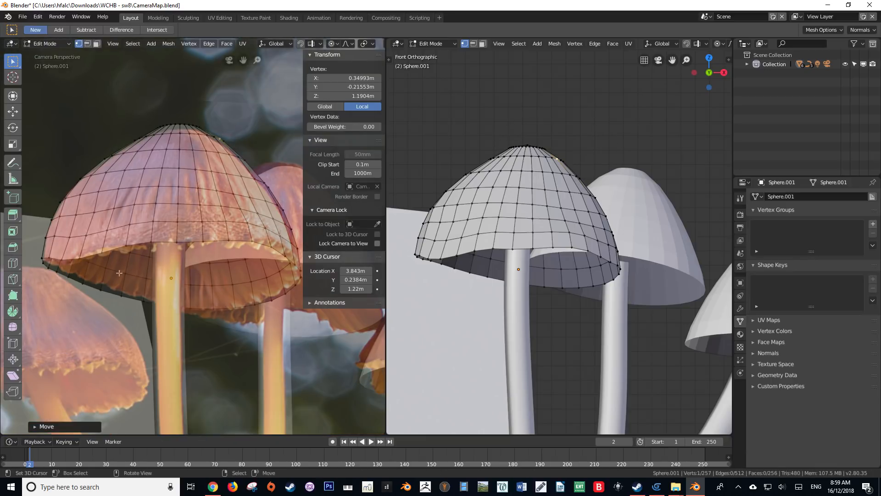
scroll(119, 273, down, 2)
shift+middle_drag(170, 257, 122, 269)
click(118, 267)
key(g)
click(122, 263)
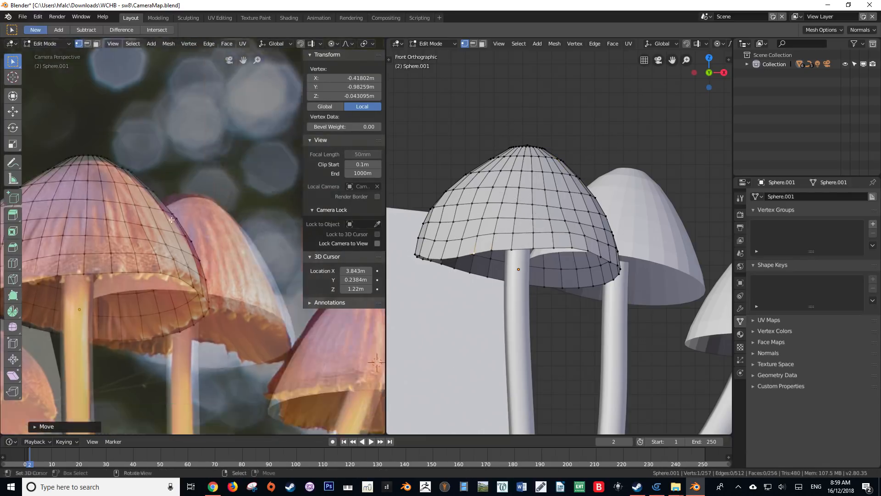
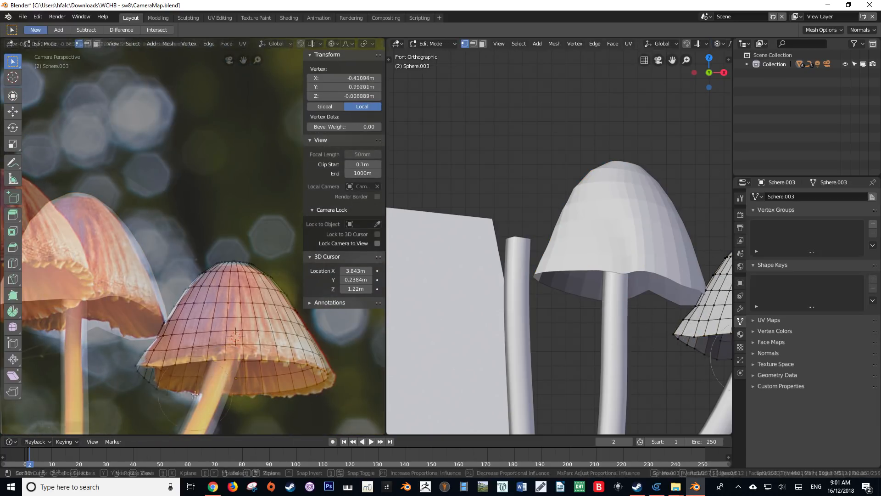
Step: Adjust the lower rim of the cap on the slanted stem with proportional editing to follow the photo
click(278, 398)
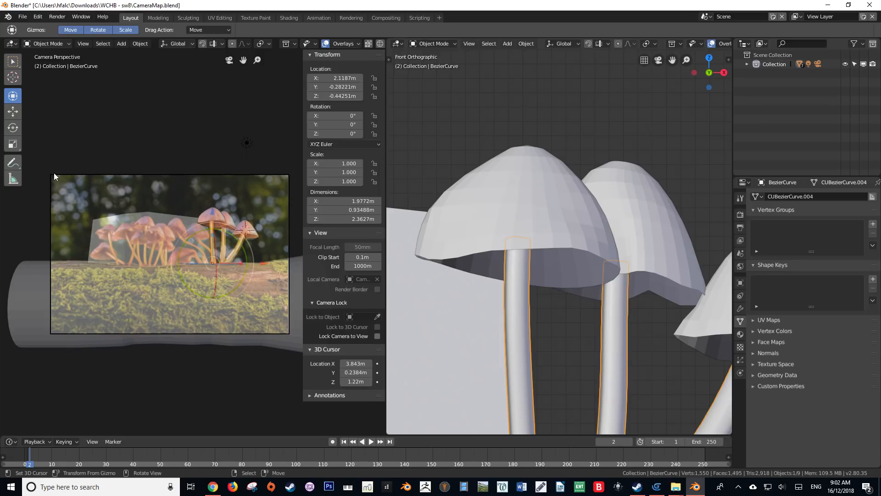
Step: Examine through the camera view how the modelled caps, stems, group plane and log line up with the photo
scroll(54, 172, up, 10)
scroll(52, 172, down, 8)
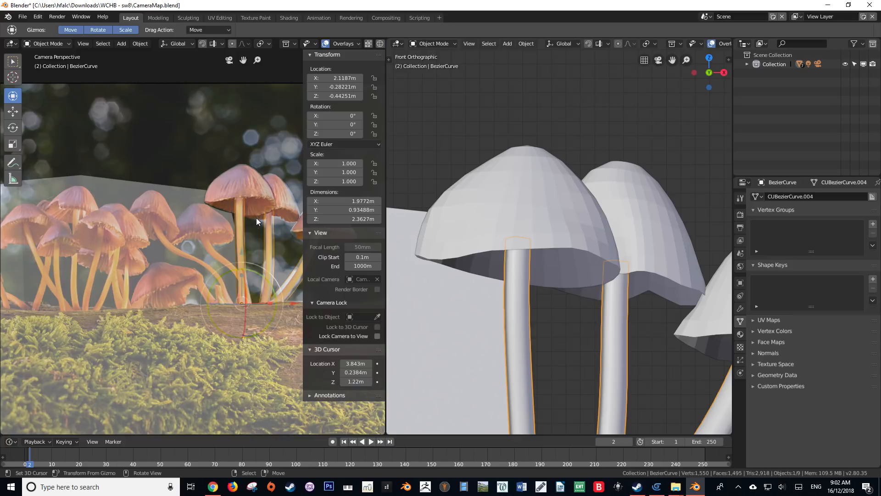
scroll(255, 218, down, 2)
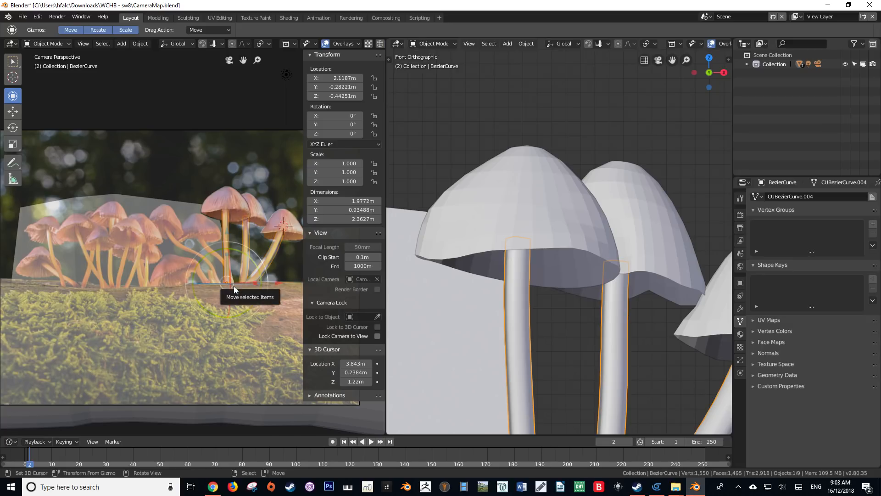
scroll(225, 288, down, 1)
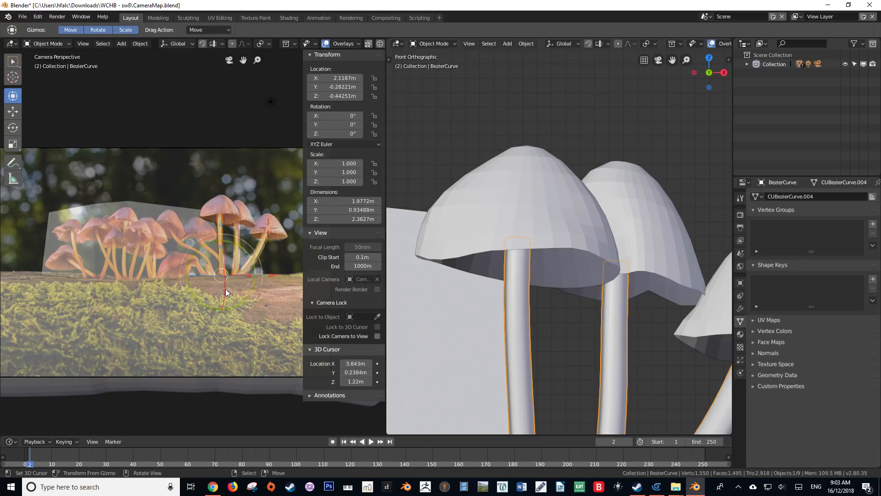
scroll(230, 269, up, 2)
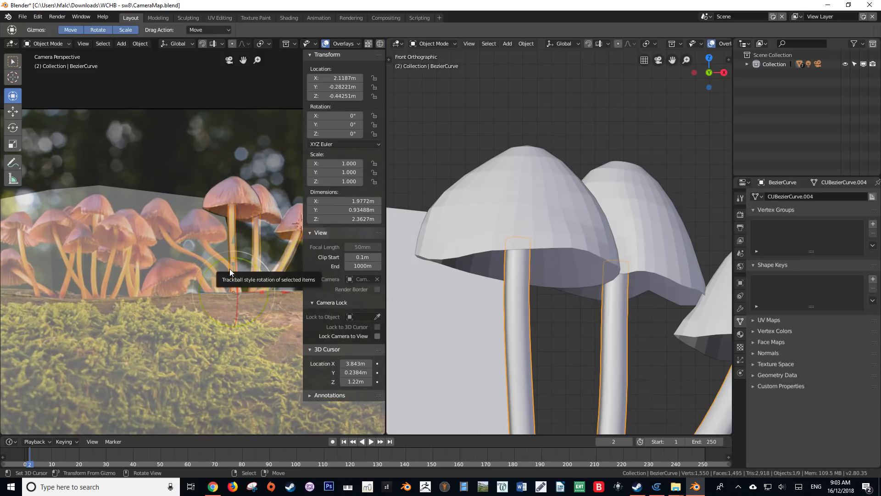
shift+middle_drag(266, 281, 194, 304)
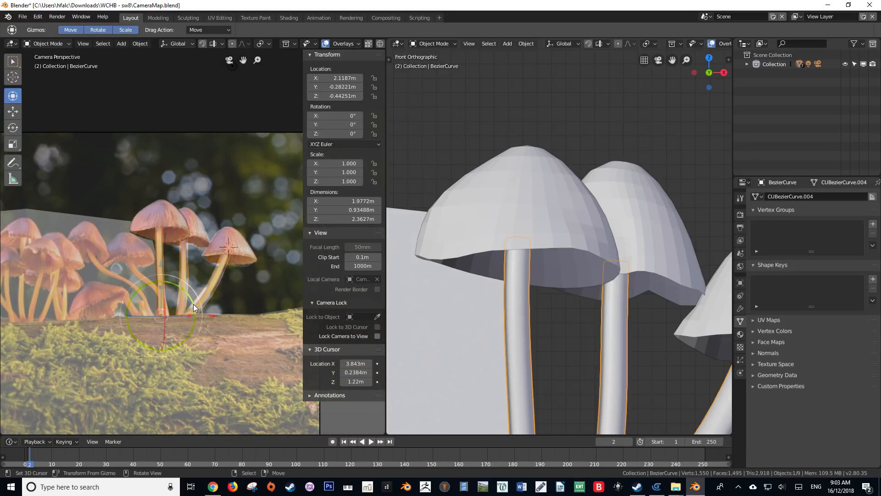
scroll(193, 304, down, 1)
scroll(191, 304, down, 1)
shift+middle_drag(191, 303, 207, 288)
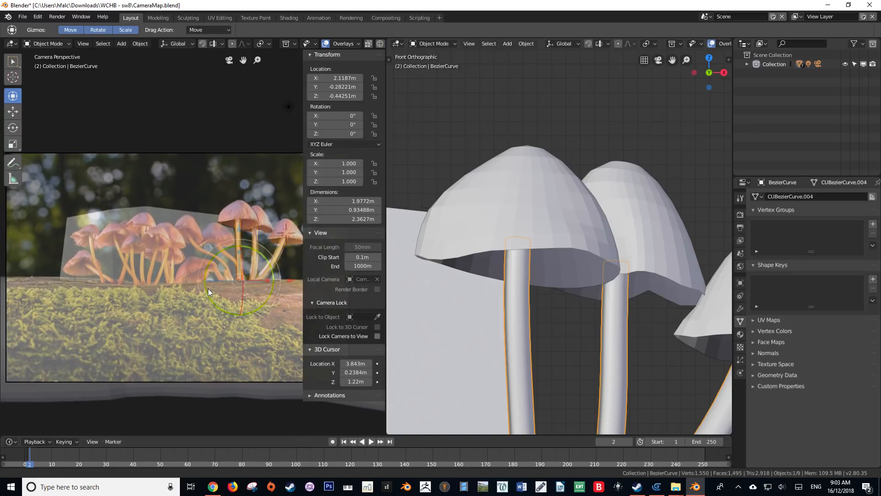
Step: Unwrap the mushroom-group plane with Project From View while looking through the camera
scroll(207, 285, up, 2)
scroll(207, 285, down, 2)
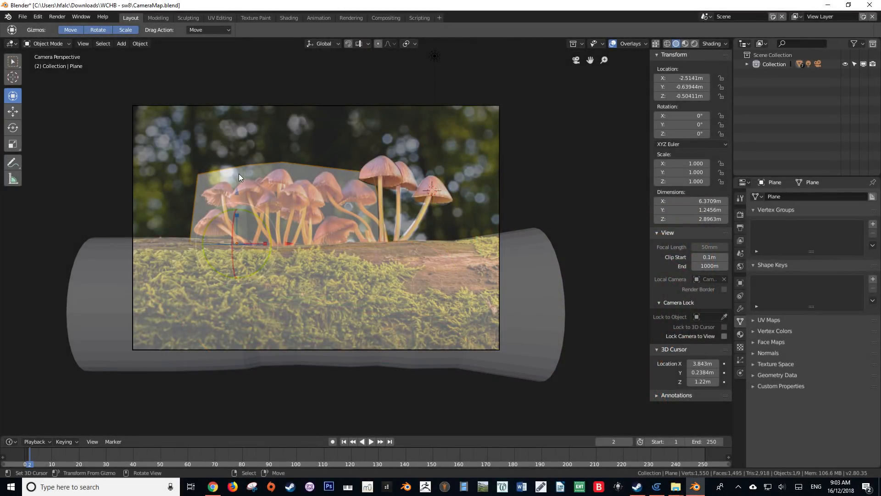
key(Tab)
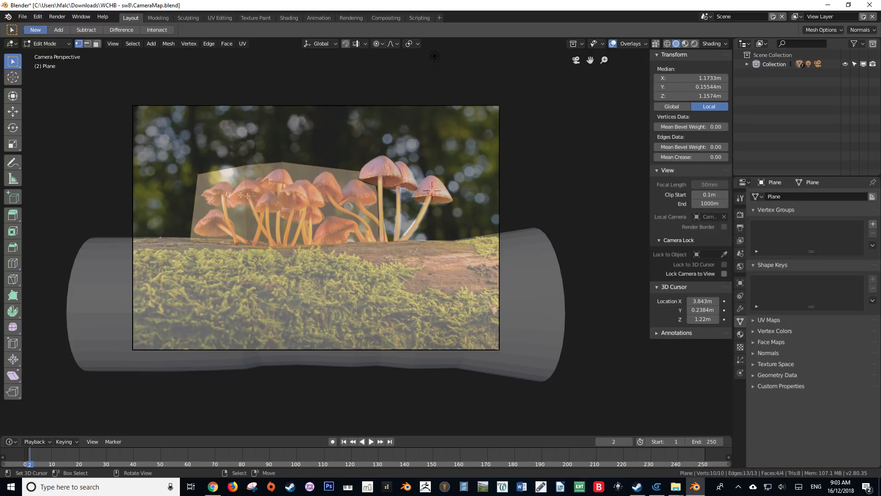
key(u)
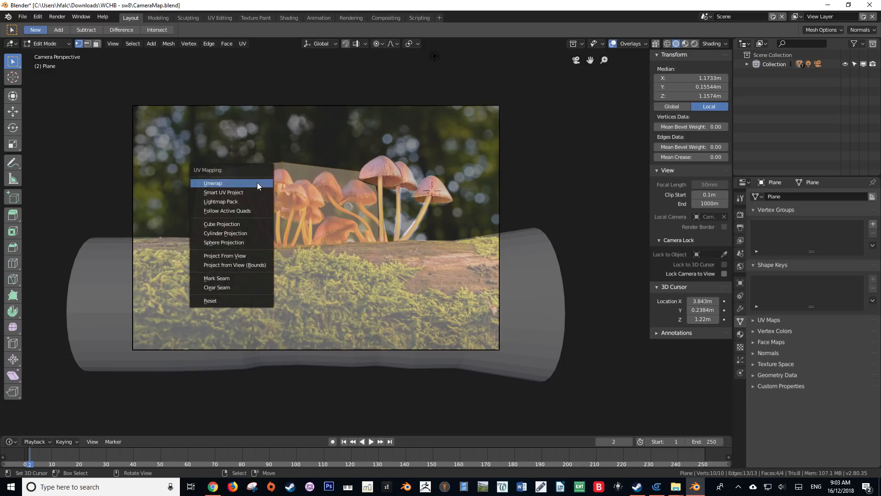
click(237, 259)
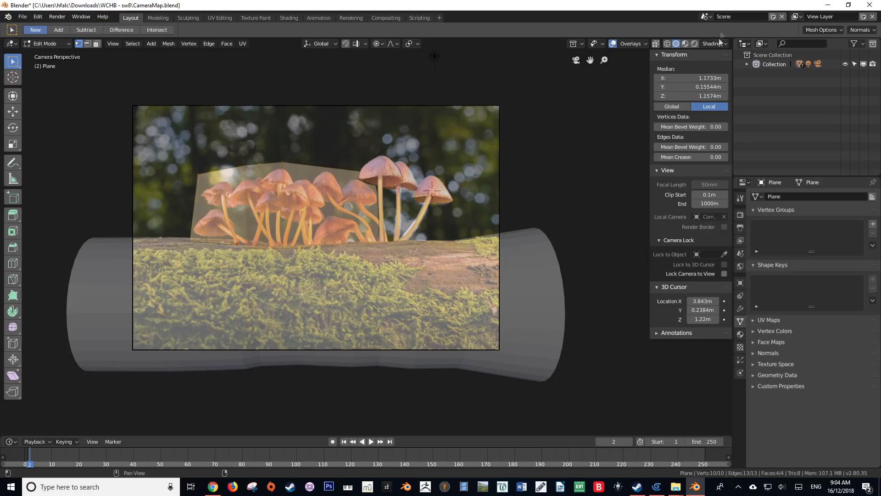
Step: Split the viewport and turn the new area into a UV/Image Editor showing mushroom-3659165.jpg
drag(731, 434, 497, 415)
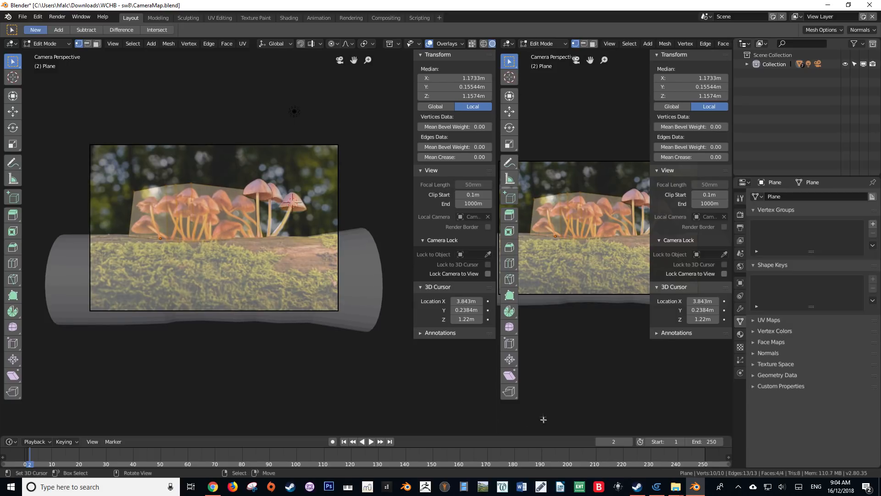
click(507, 43)
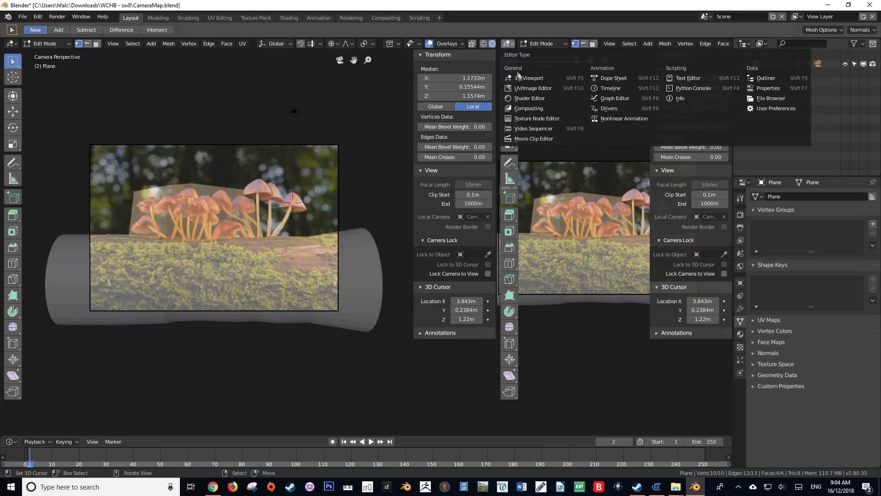
click(531, 88)
click(608, 44)
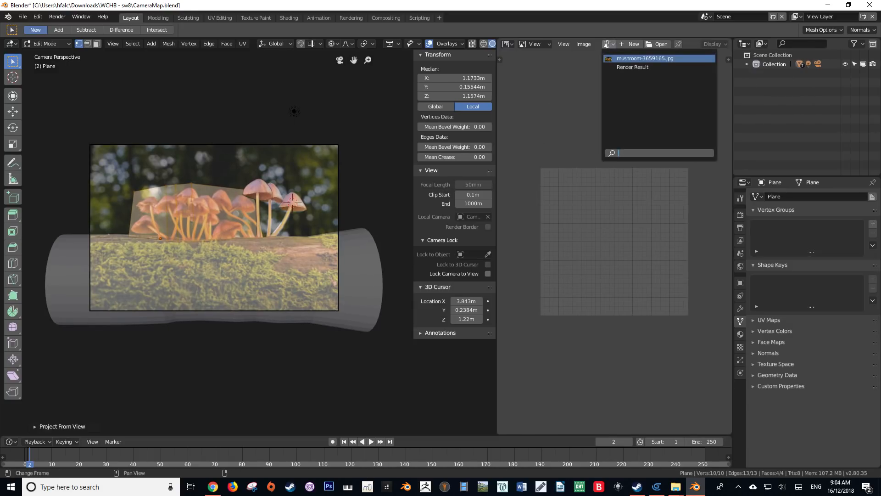
click(617, 60)
scroll(615, 238, down, 4)
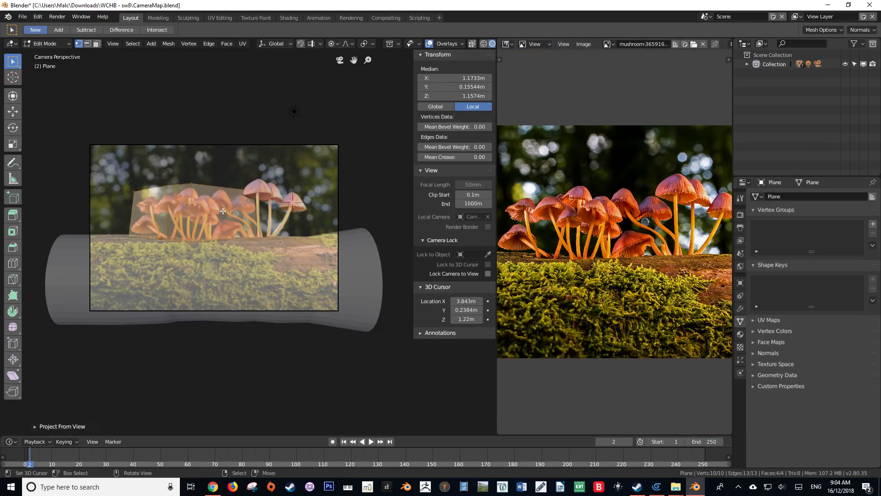
scroll(636, 255, down, 4)
scroll(635, 255, up, 2)
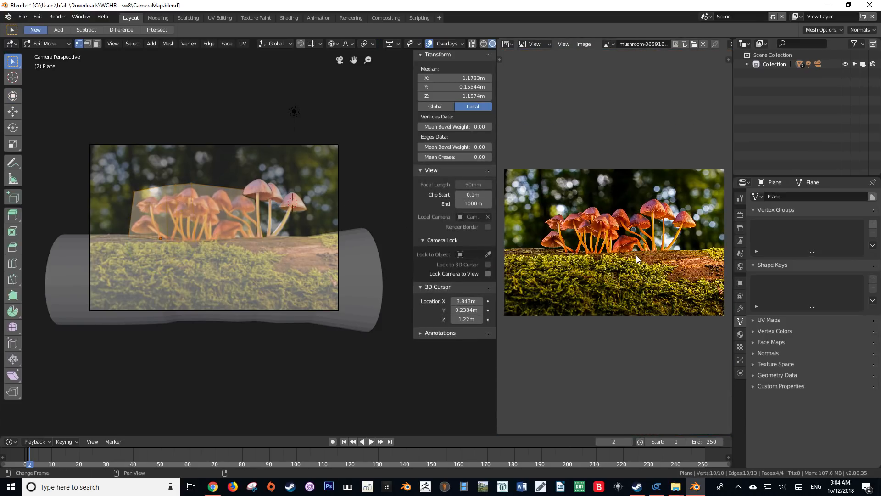
scroll(636, 250, down, 1)
Step: Set the image editor to UV Edit mode and snap the group plane's UV selection to pixels
click(525, 46)
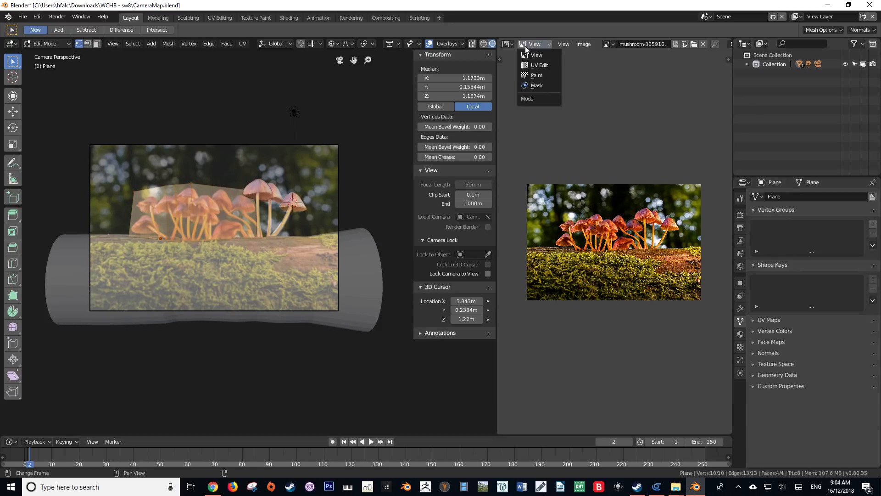
click(540, 65)
key(shift+s)
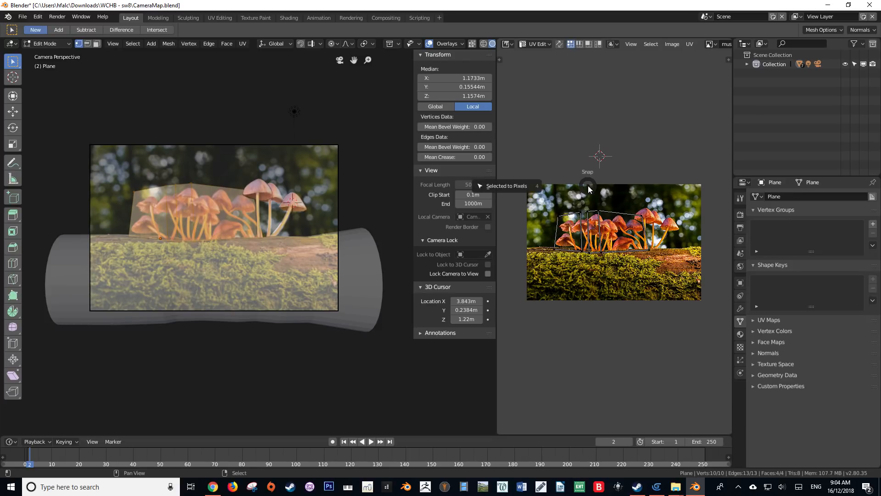
click(515, 185)
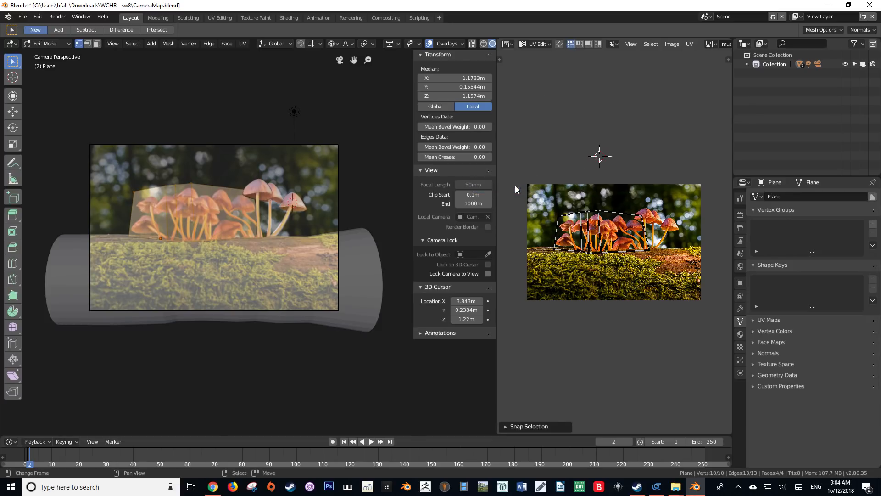
scroll(583, 216, up, 3)
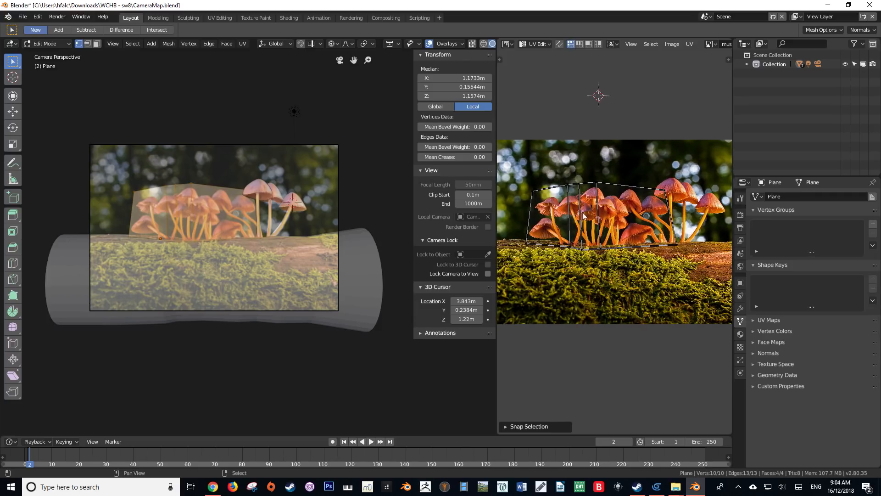
scroll(197, 200, up, 2)
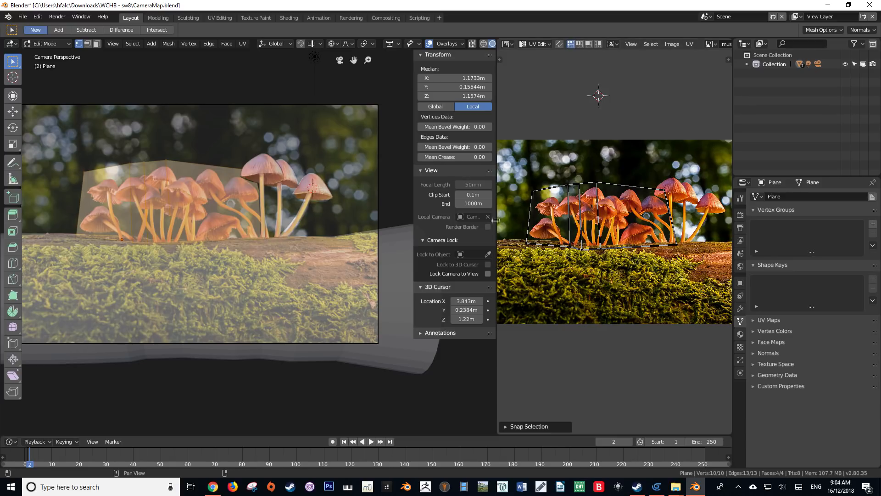
Step: Unwrap the log cylinder's whole mesh with Project From View from the camera view
scroll(320, 250, down, 3)
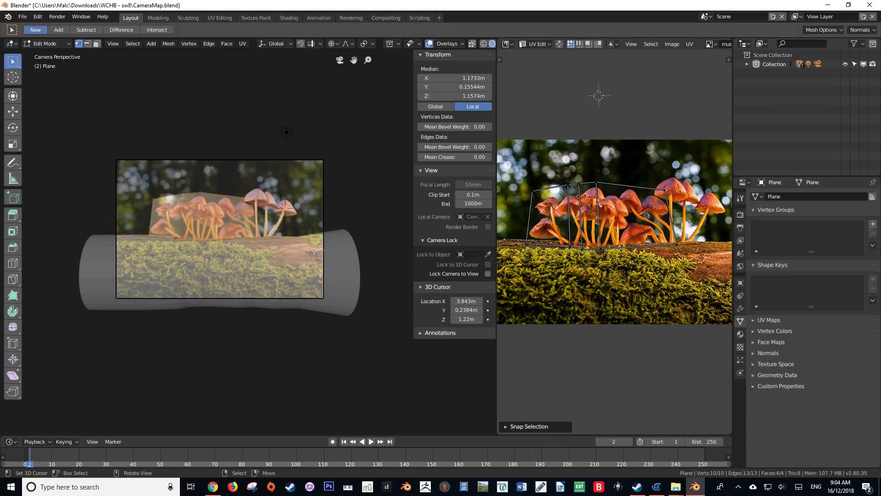
key(Tab)
click(290, 254)
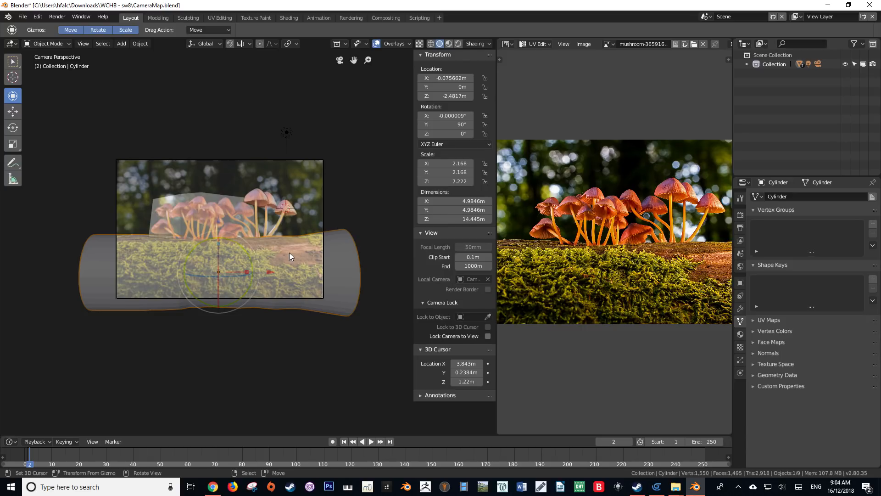
key(Tab)
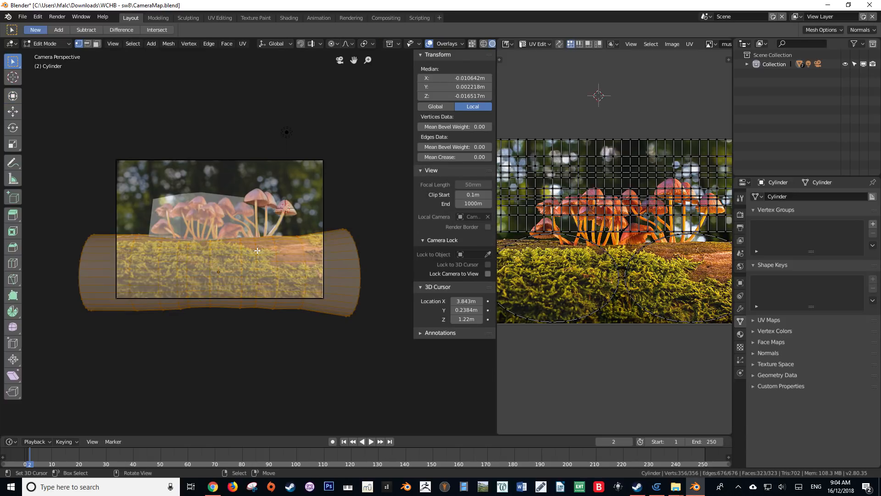
scroll(614, 185, down, 3)
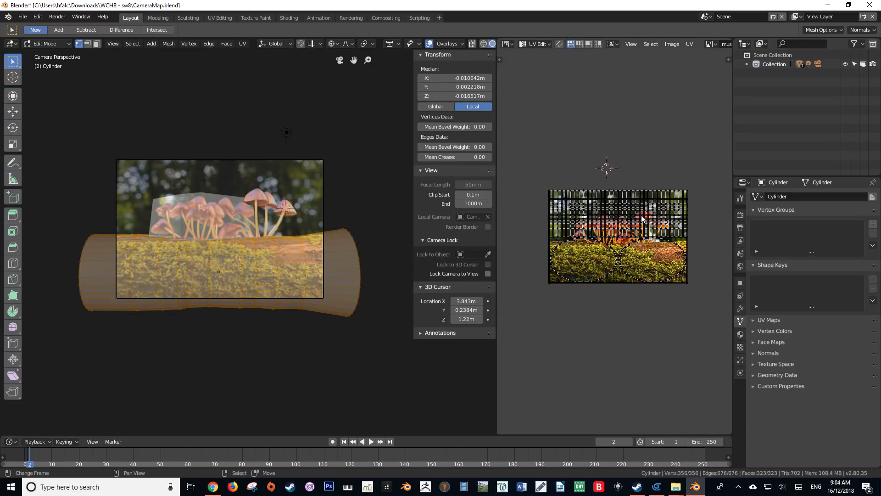
scroll(679, 264, up, 2)
scroll(697, 234, down, 1)
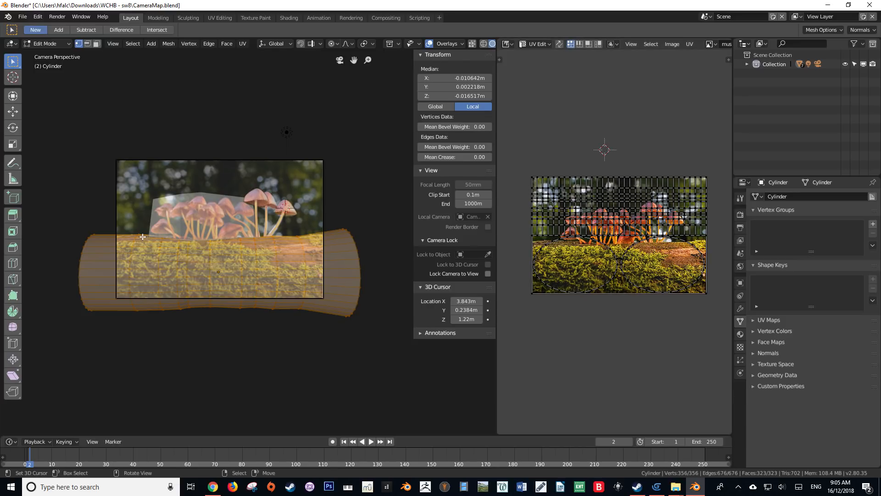
key(u)
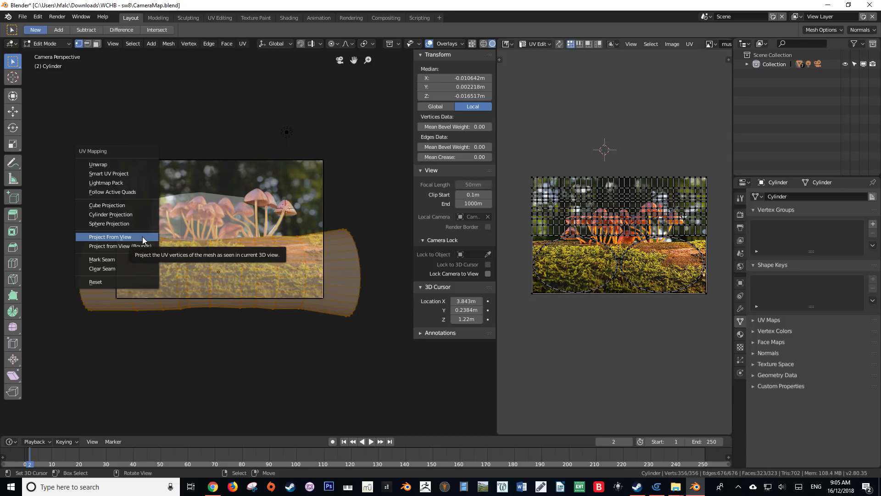
click(143, 236)
scroll(662, 310, up, 3)
scroll(661, 309, up, 4)
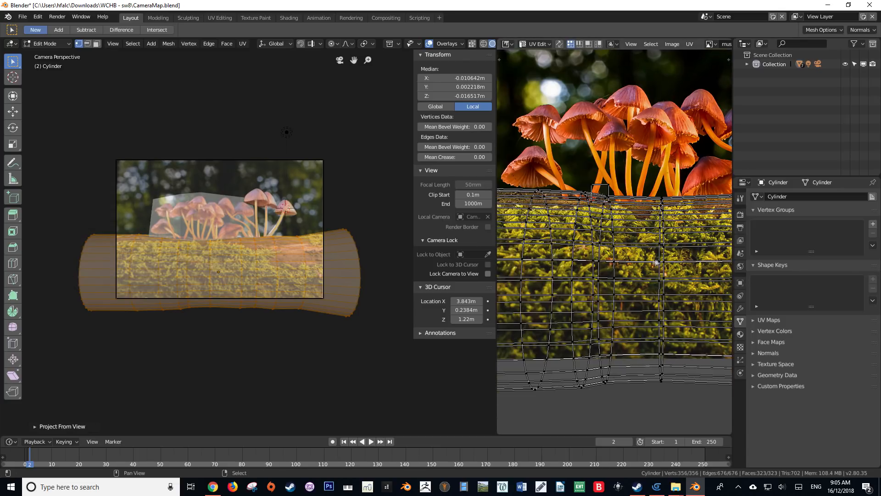
key(Home)
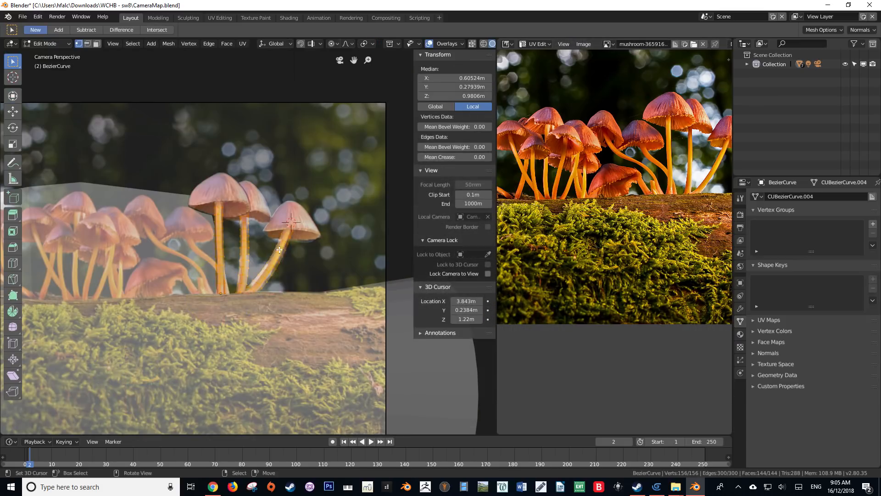
Step: Add a new plane in Object Mode and rotate it 90° about the X axis
key(Tab)
click(285, 209)
scroll(285, 209, down, 3)
middle_drag(285, 209, 277, 234)
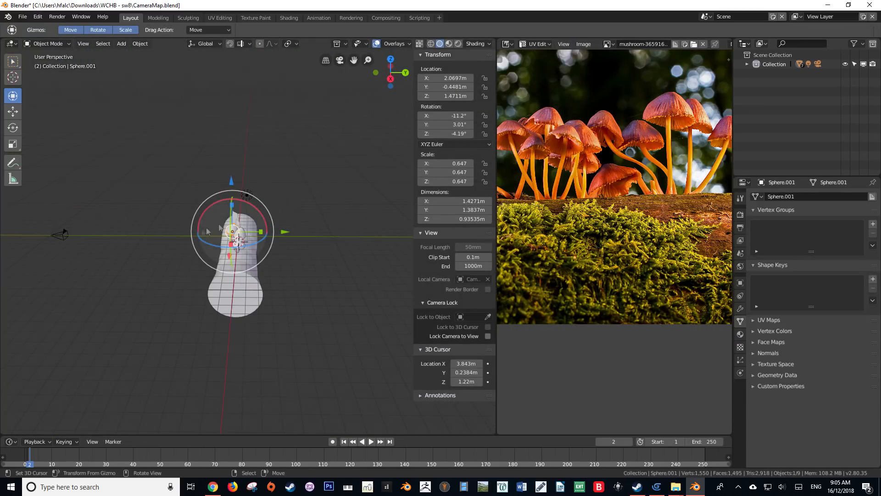
key(shift+a)
click(270, 226)
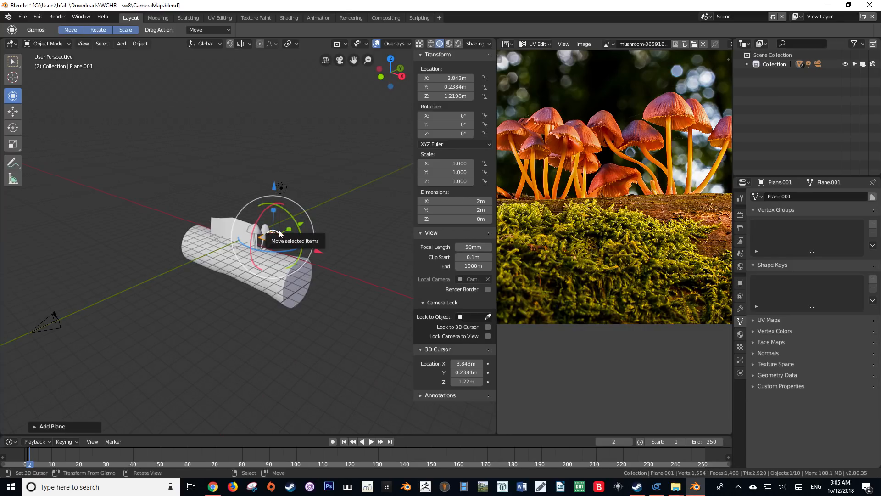
key(r)
text(x)
text(90)
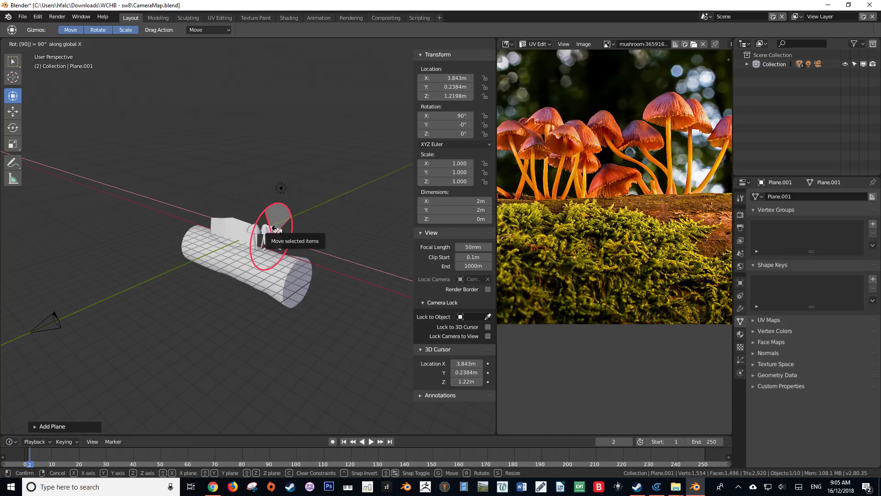
key(Return)
Step: Scale the upright plane by about 11.9 and move it behind the log to about 10.4 m on Y
scroll(329, 231, down, 4)
key(s)
click(481, 263)
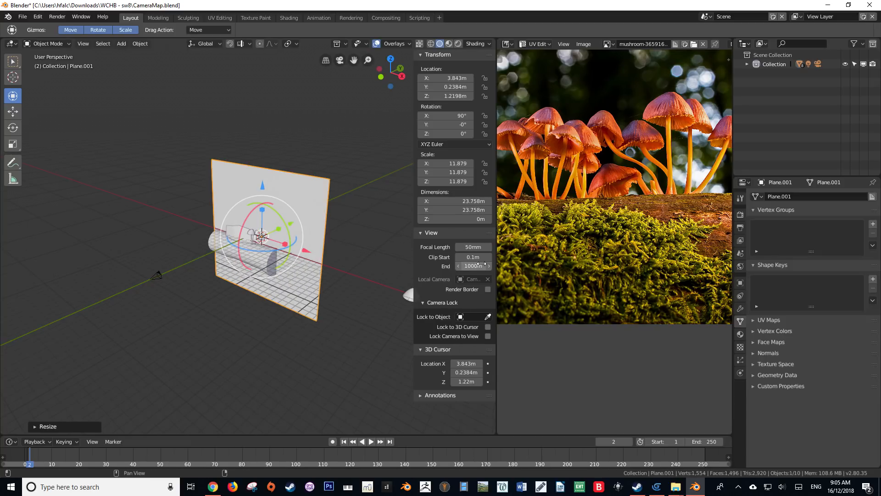
middle_drag(321, 276, 266, 271)
drag(308, 243, 353, 238)
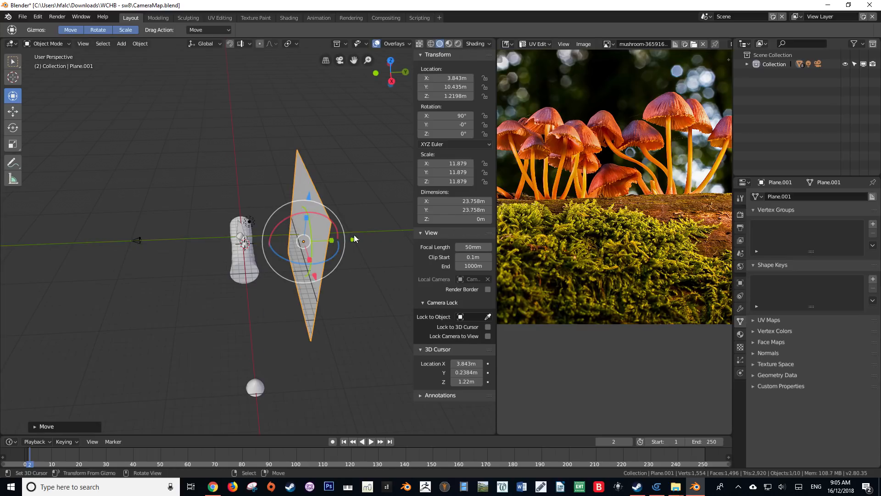
Step: Reposition the background plane in camera view to cover the whole frame, at about X -0.21 m and Z 1.33 m
key(KP_0)
key(g)
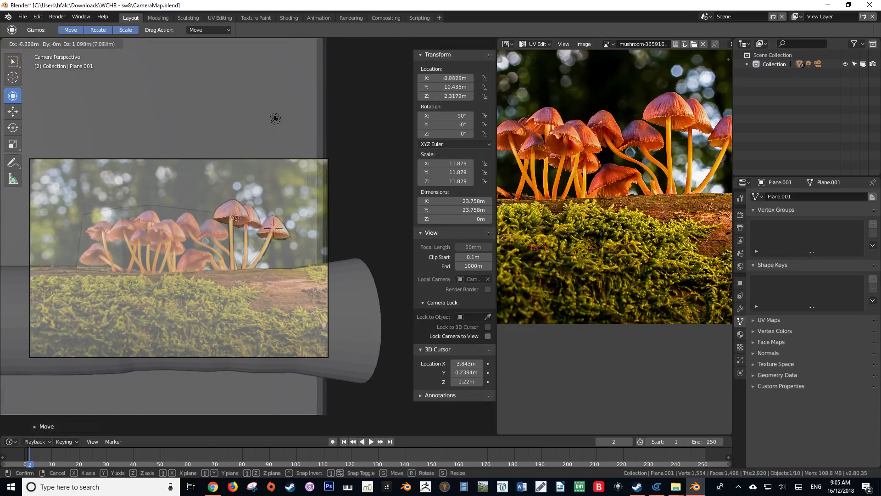
click(280, 232)
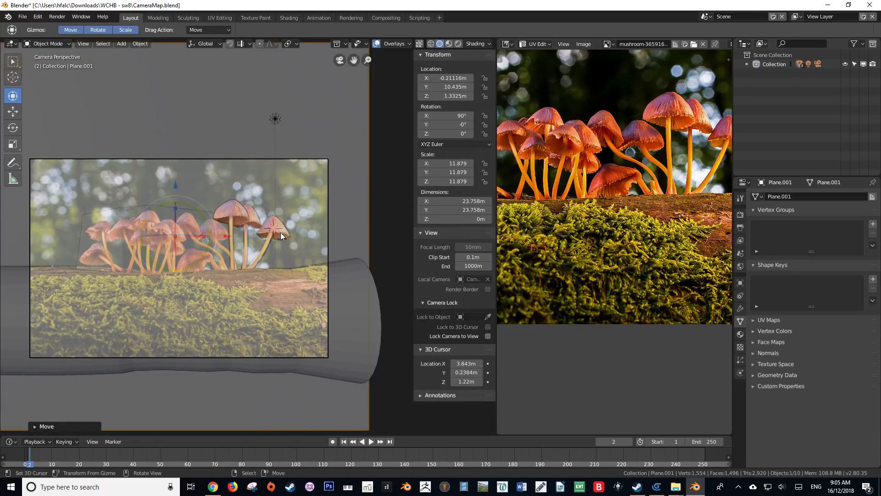
Step: Unwrap the background plane with Project From View from the camera and return to Object Mode
scroll(280, 233, down, 2)
key(Tab)
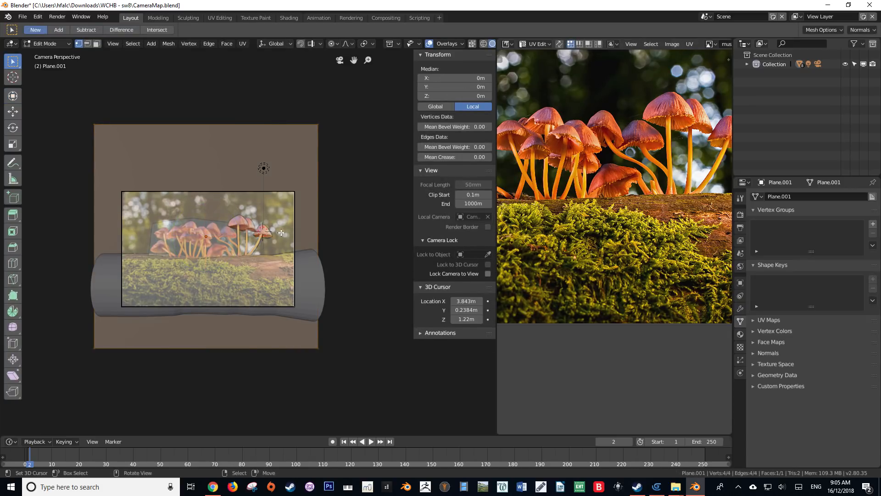
key(u)
click(281, 232)
scroll(593, 230, down, 3)
scroll(575, 236, up, 2)
key(Tab)
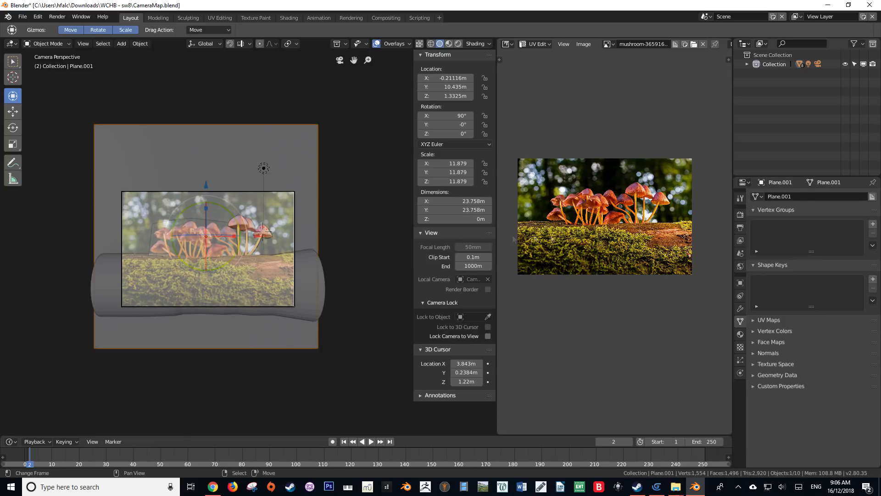
scroll(265, 251, up, 4)
scroll(257, 206, down, 4)
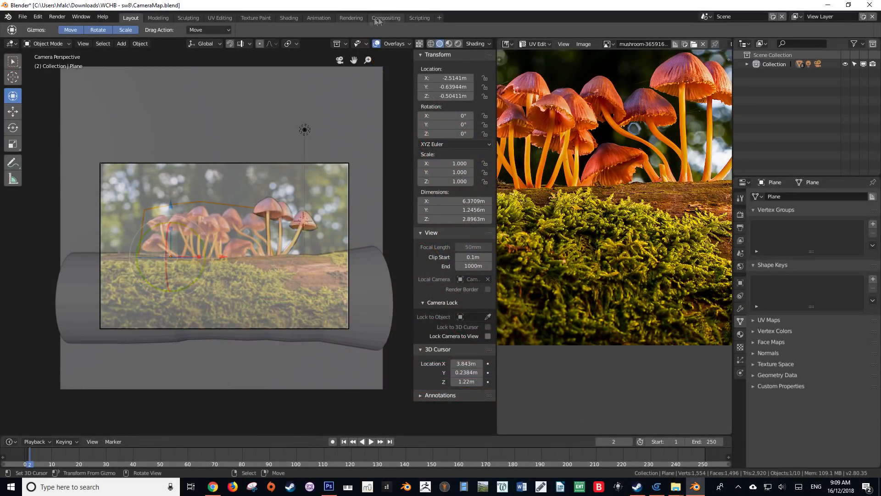
Step: Switch to the Shading workspace and create a new material named "Hero Mush" on the front tall mushroom
click(288, 18)
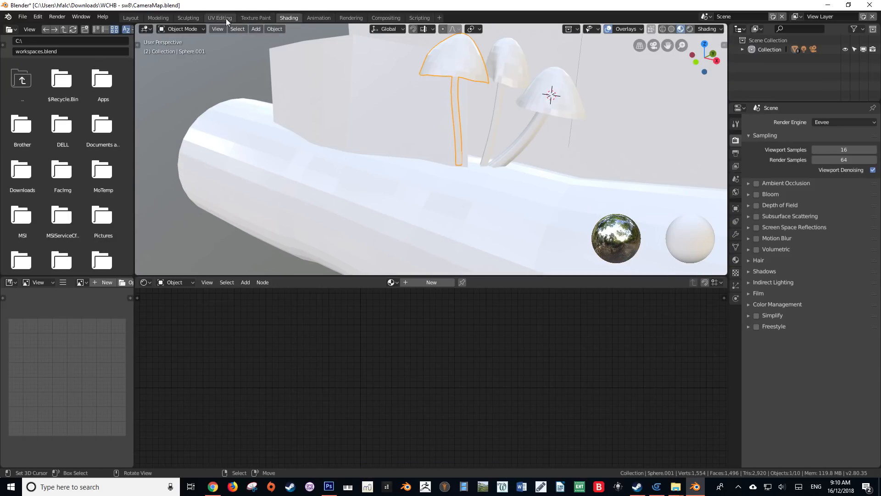
scroll(476, 152, down, 4)
scroll(434, 140, up, 1)
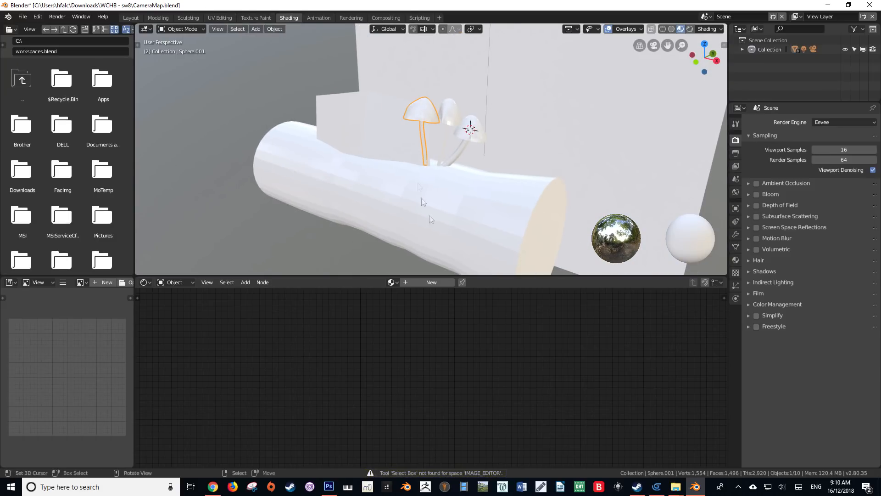
click(444, 283)
text(Head Mush)
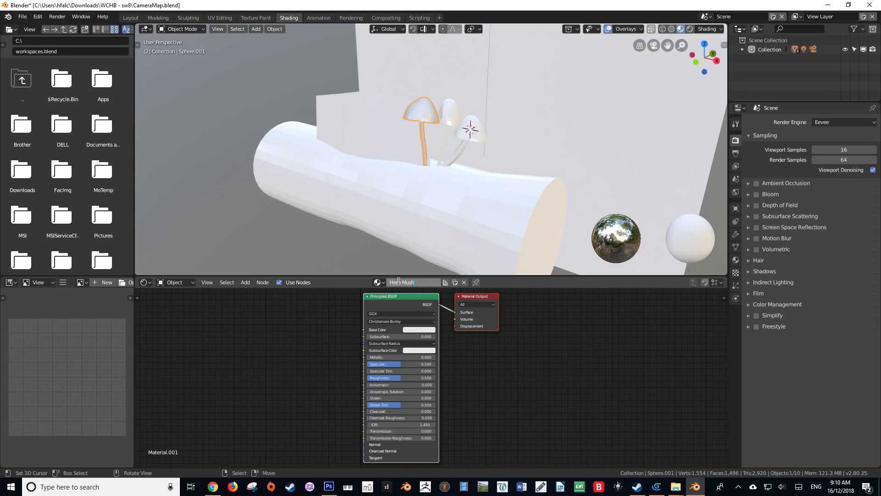
key(Return)
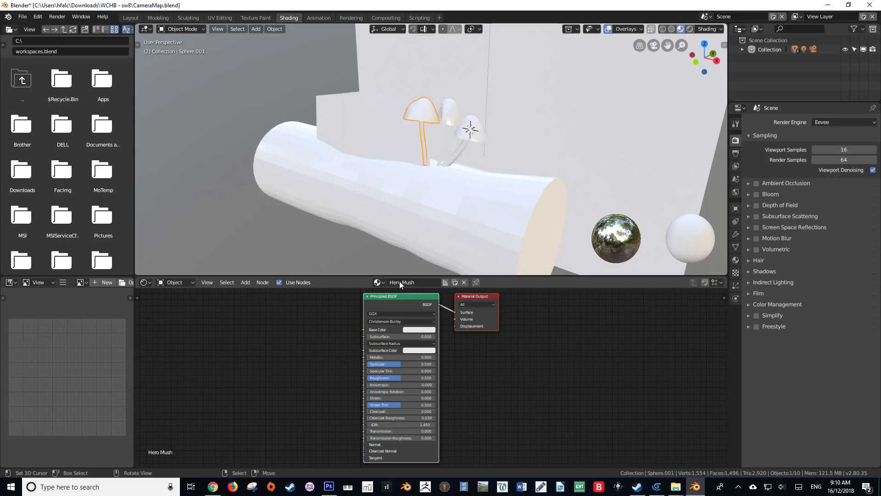
Step: Add an Image Texture node to the Hero Mush material and load HeroMush.png into it
middle_drag(245, 342, 307, 334)
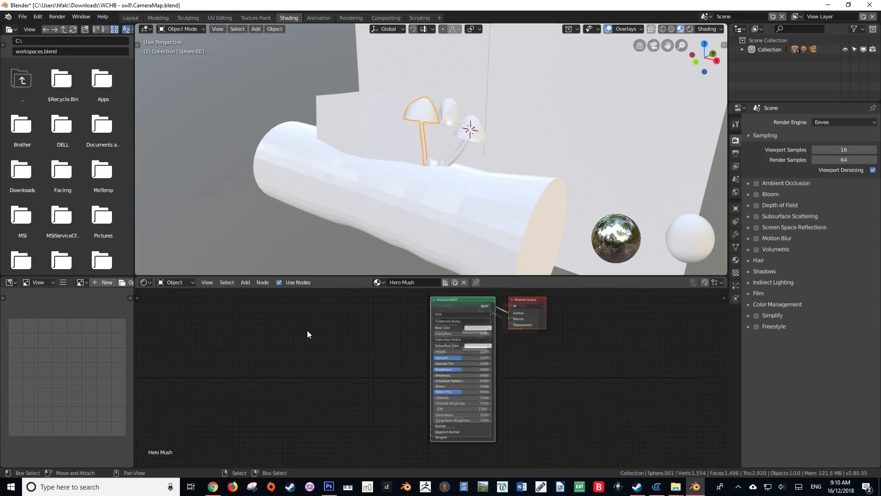
scroll(461, 315, up, 2)
middle_drag(406, 326, 348, 327)
scroll(348, 327, down, 1)
key(shift+a)
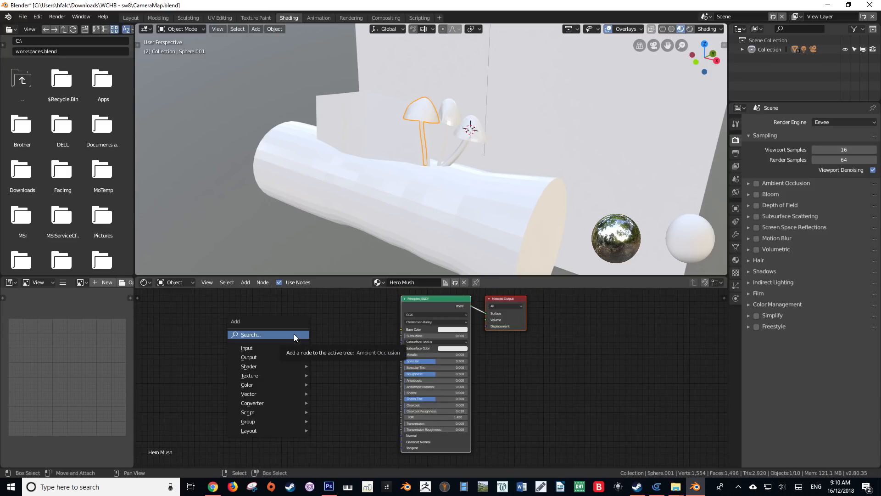
mouse_move(271, 348)
mouse_move(260, 374)
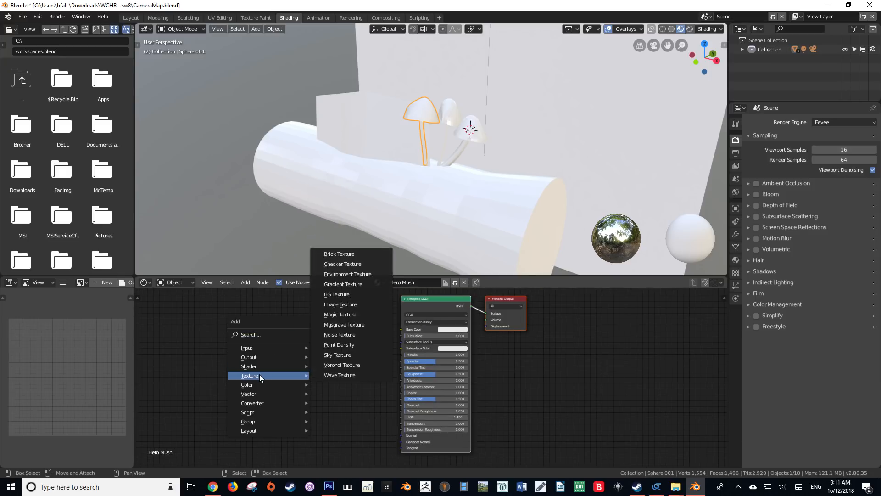
click(340, 304)
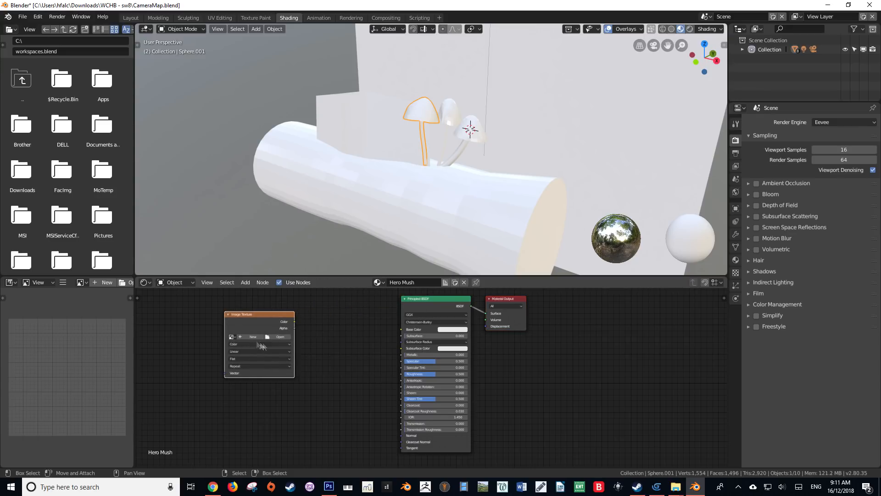
click(274, 338)
scroll(248, 378, up, 2)
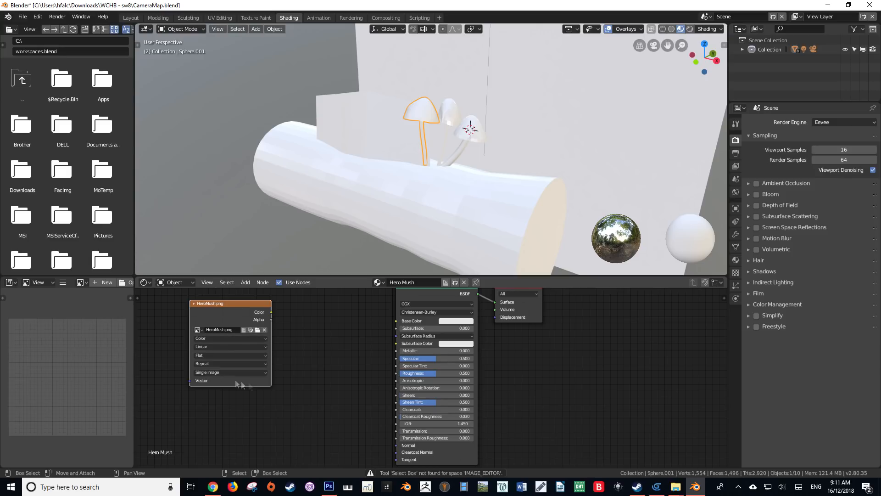
Step: Reposition the HeroMush.png texture node and connect its Color output to the Principled BSDF's Base Color
middle_drag(285, 392, 269, 369)
scroll(250, 329, down, 1)
drag(241, 297, 257, 333)
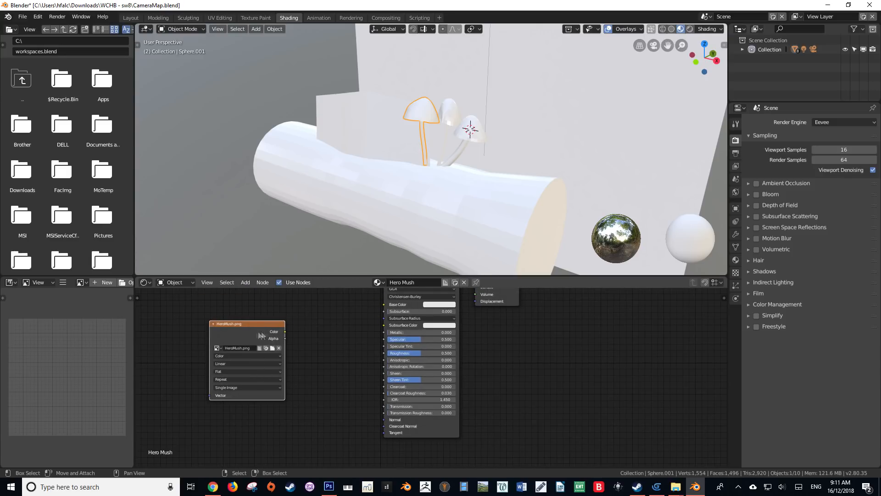
middle_drag(312, 336, 285, 365)
drag(238, 361, 355, 334)
Step: Examine the projected texture on the hero mushroom's cap from several angles and distances
scroll(398, 203, up, 3)
middle_drag(393, 181, 243, 215)
scroll(443, 136, up, 4)
shift+middle_drag(449, 133, 383, 127)
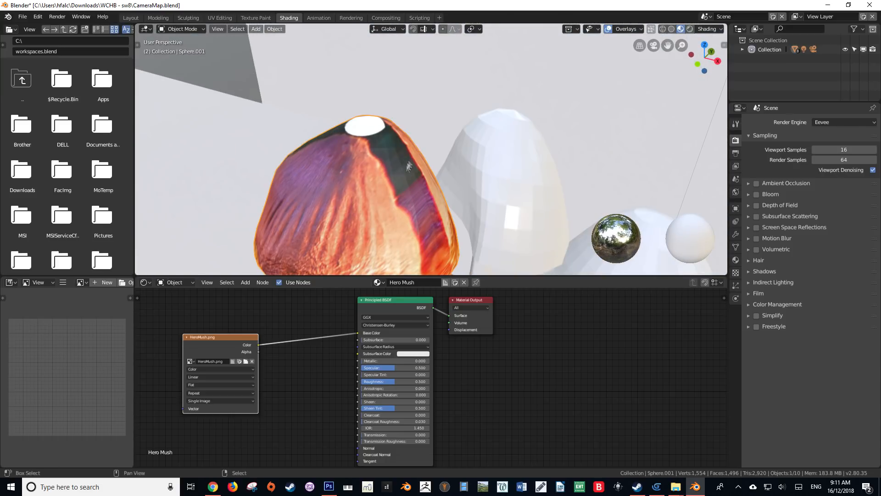
scroll(390, 134, down, 5)
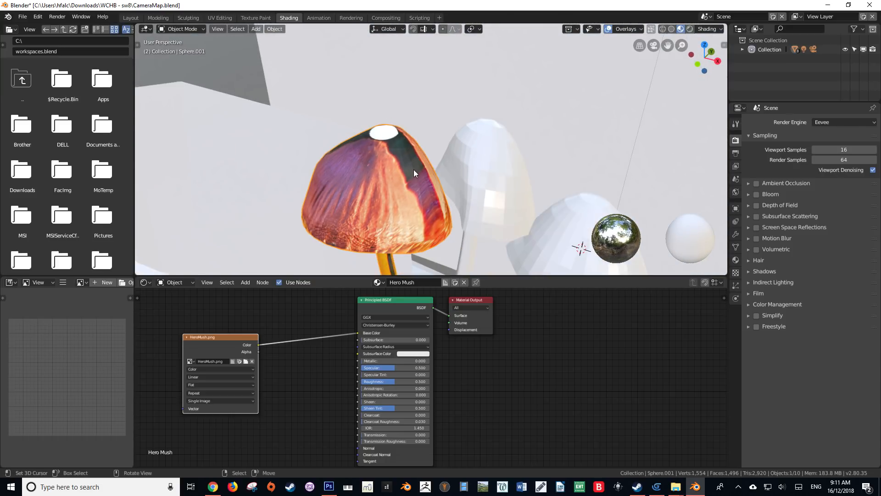
scroll(472, 125, up, 4)
middle_drag(472, 125, 422, 156)
middle_drag(379, 169, 362, 153)
scroll(392, 66, down, 6)
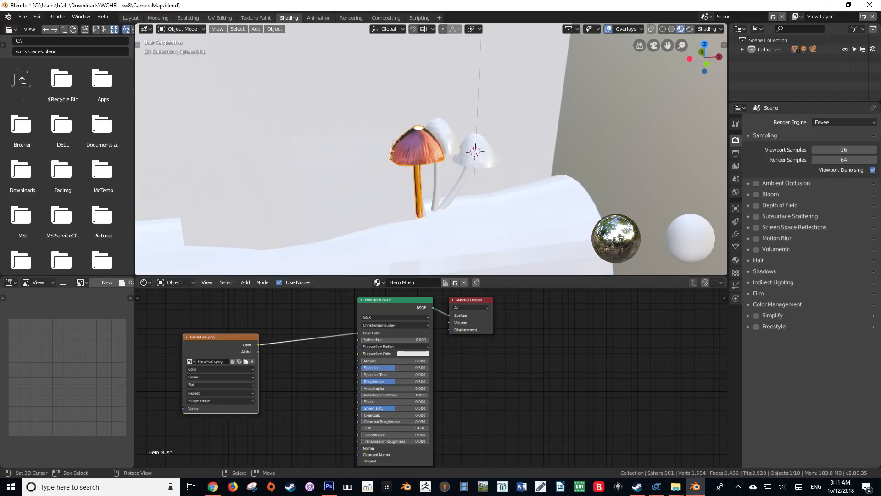
Step: Make room in the Hero Mush node tree and place a Transparent BSDF node below the link to the Material Output
middle_drag(263, 370, 272, 347)
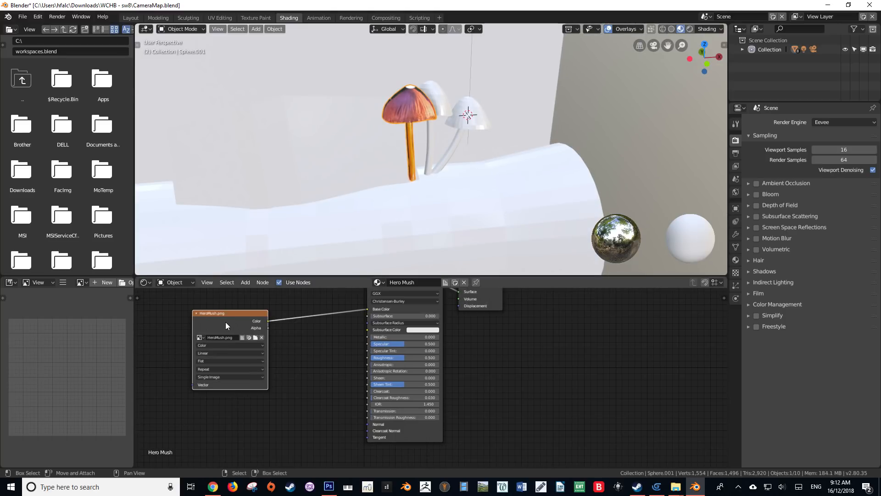
drag(225, 322, 208, 307)
middle_drag(242, 330, 241, 363)
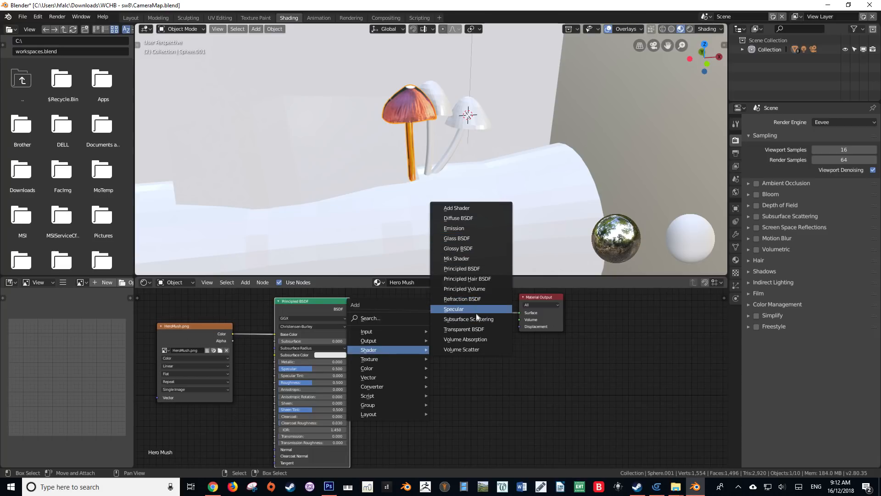
click(476, 327)
click(413, 342)
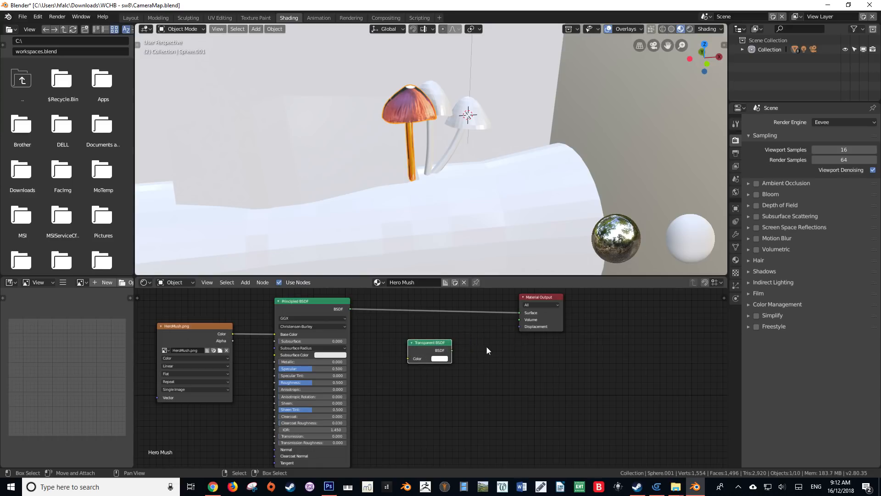
Step: Insert a Mix Shader between the Principled BSDF and Material Output, and feed the Transparent BSDF into its second Shader input
middle_drag(486, 346, 432, 355)
key(shift+a)
mouse_move(431, 355)
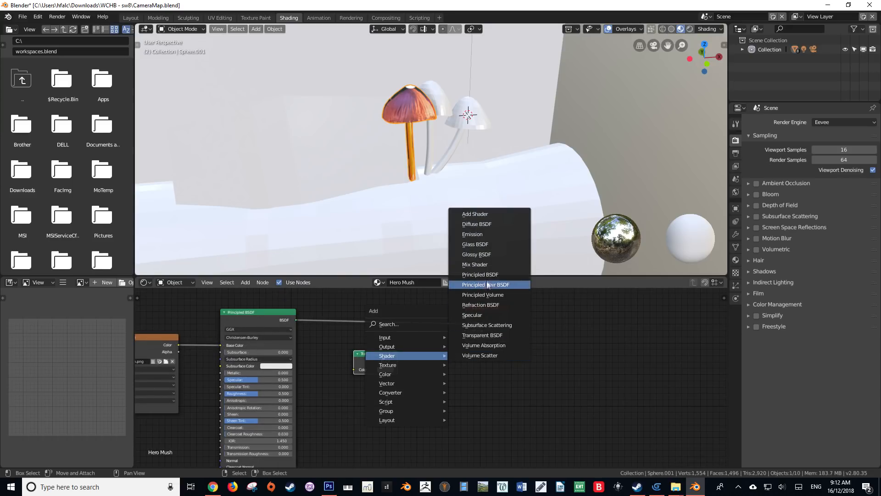
click(477, 264)
click(410, 325)
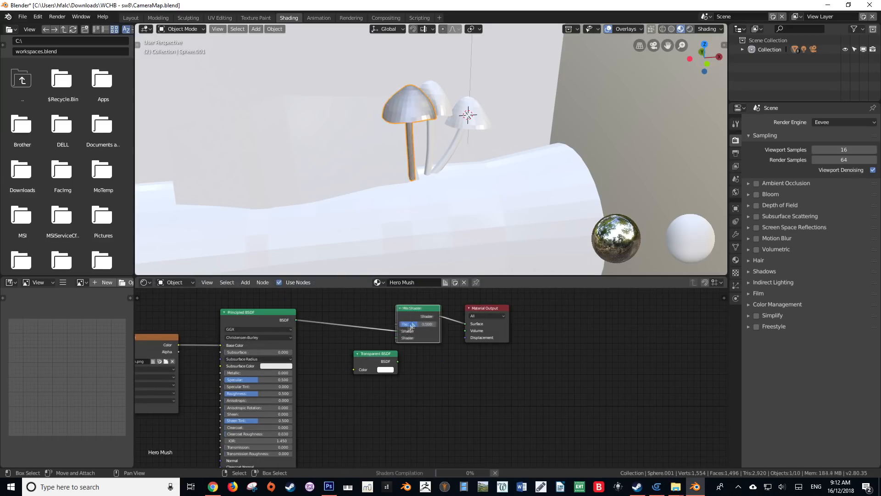
drag(374, 355, 336, 355)
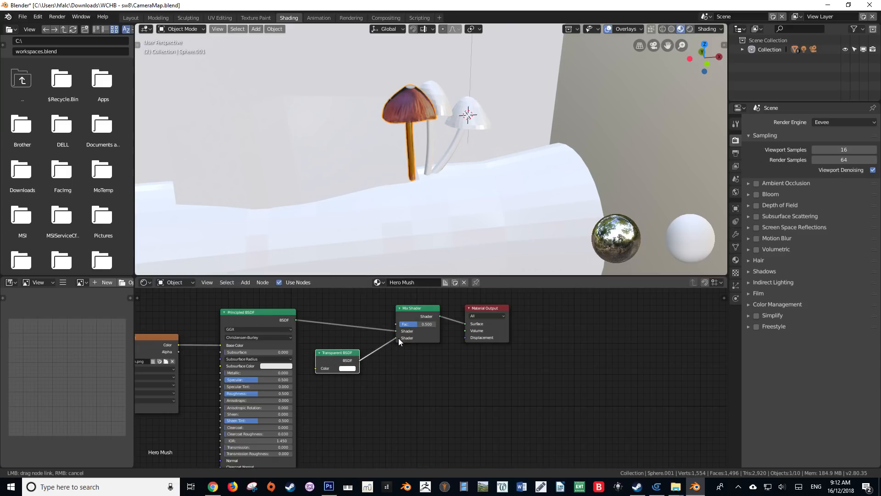
drag(398, 338, 399, 337)
Step: Connect the HeroMush.png Alpha output to the Mix Shader's Fac input
middle_drag(362, 352, 427, 376)
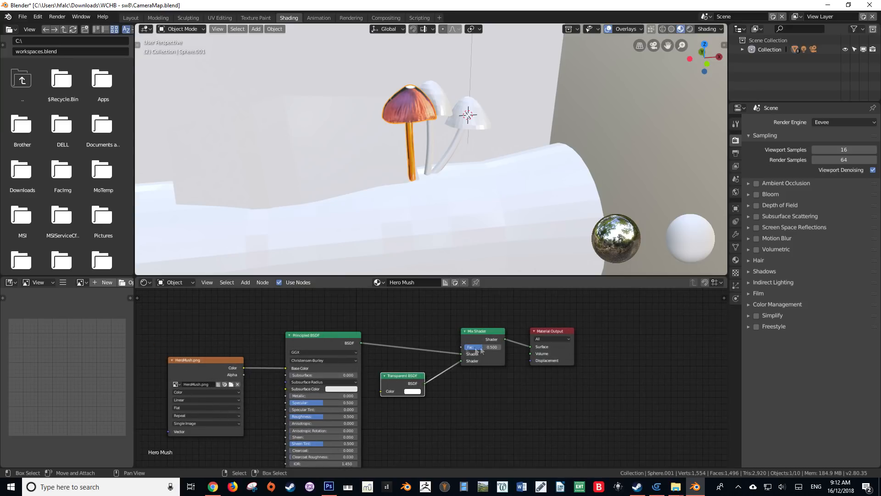
drag(244, 375, 464, 346)
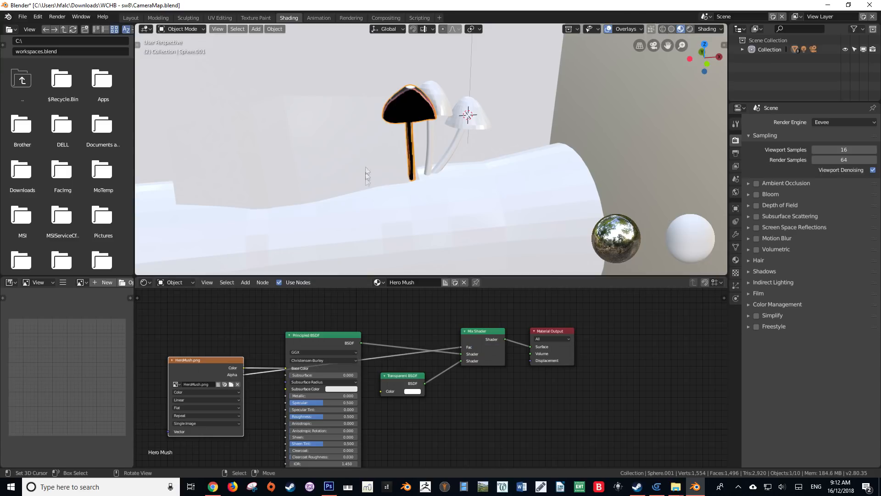
scroll(407, 130, up, 2)
shift+middle_drag(408, 131, 425, 205)
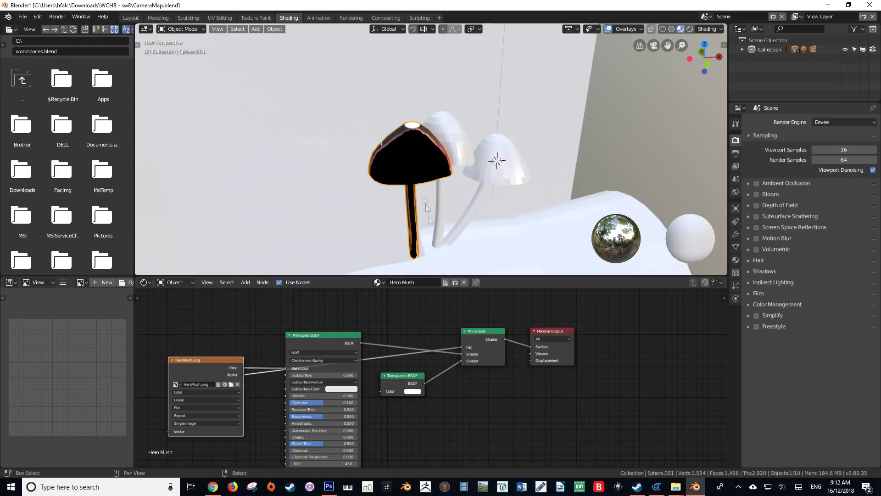
Step: Swap the Mix Shader inputs so Transparent BSDF feeds the first and Principled BSDF the second, and rearrange both nodes to match
drag(461, 353, 459, 359)
drag(401, 377, 381, 299)
drag(341, 337, 389, 374)
middle_drag(465, 195, 337, 202)
scroll(507, 206, up, 3)
scroll(440, 352, up, 1)
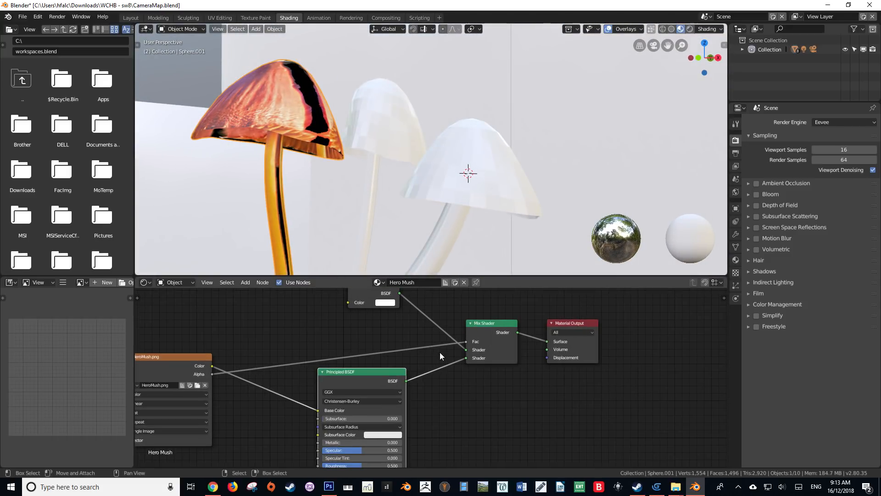
scroll(414, 349, up, 1)
click(386, 312)
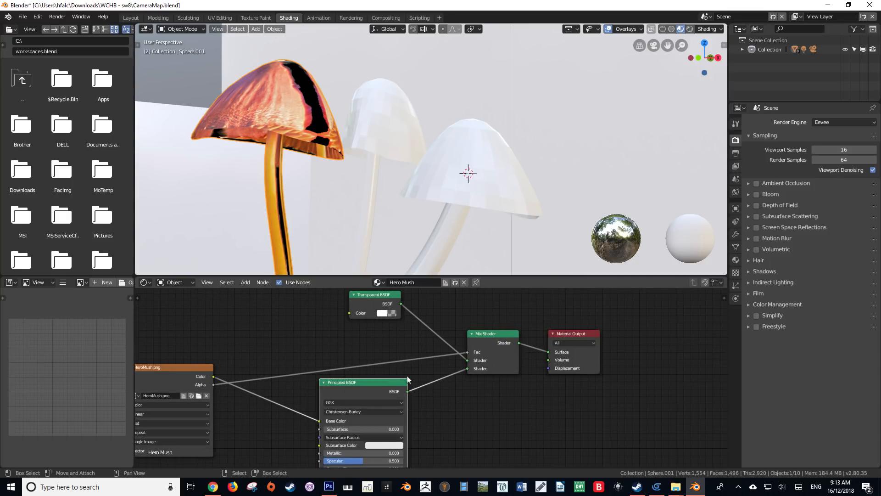
drag(365, 387, 371, 380)
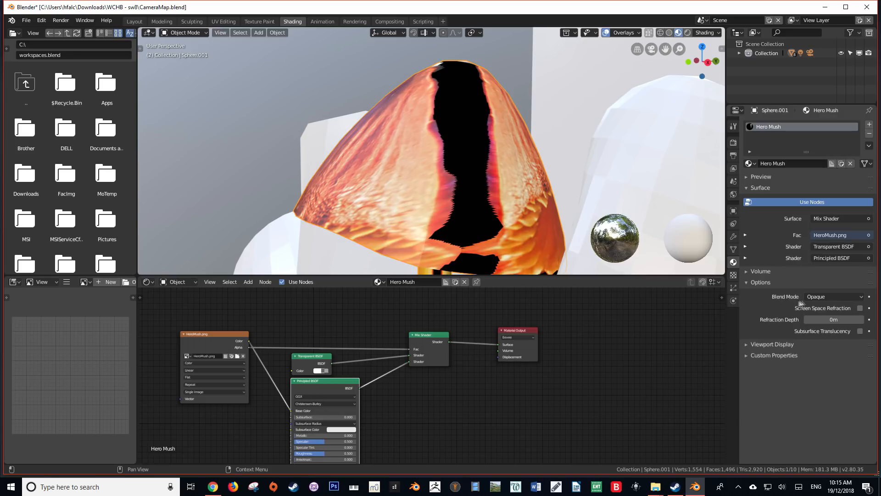
Step: Try the Alpha Clip blend mode on the Hero Mush material and inspect the cap from other angles
click(857, 299)
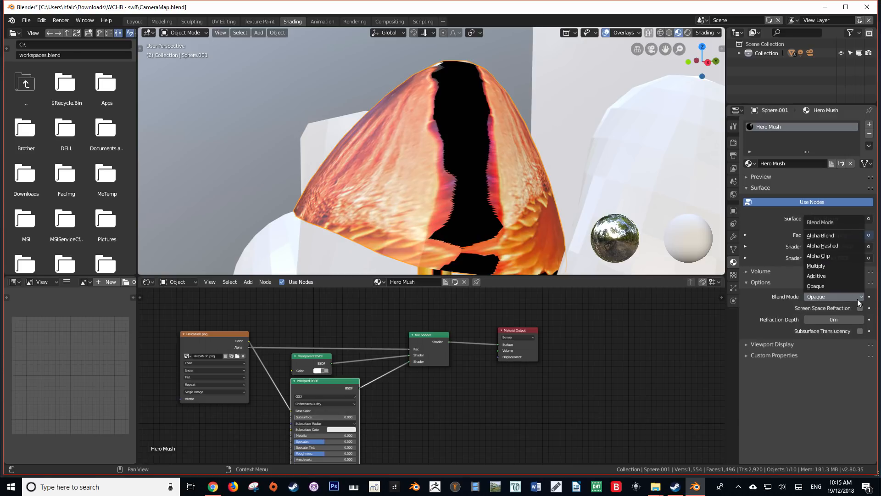
click(839, 252)
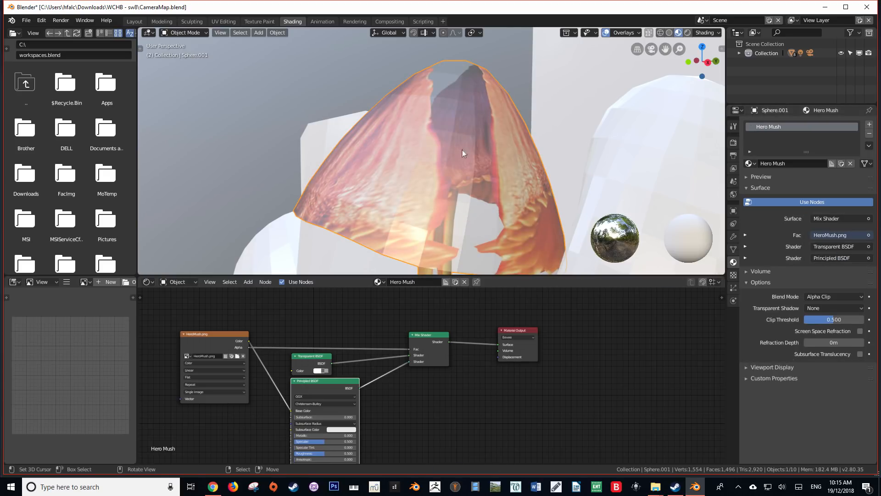
middle_drag(453, 159, 463, 173)
middle_drag(384, 68, 475, 85)
middle_drag(402, 160, 483, 191)
Step: Set the Hero Mush material's blend mode to Alpha Hashed and check the cap's transparency from several sides
click(841, 295)
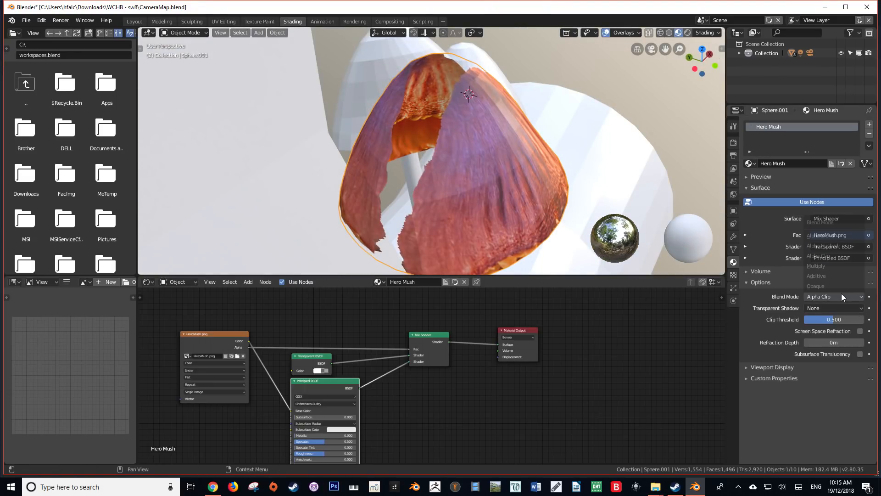
click(832, 246)
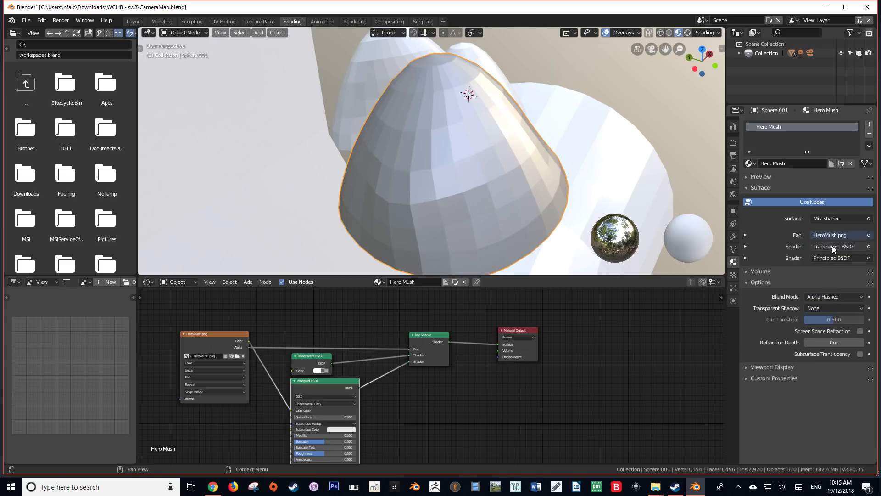
middle_drag(417, 171, 434, 164)
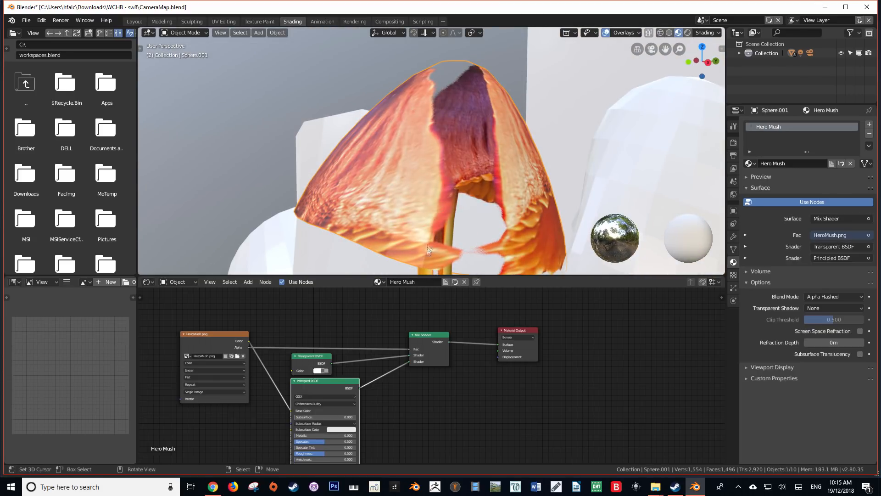
middle_drag(428, 250, 386, 229)
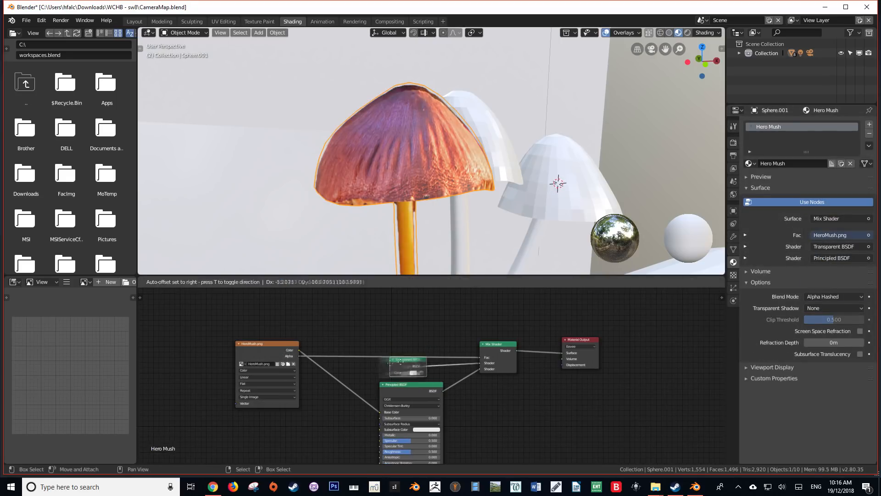
Step: Turn off the camera's background images and create a new material on the mushroom directly behind the hero mushroom
click(753, 273)
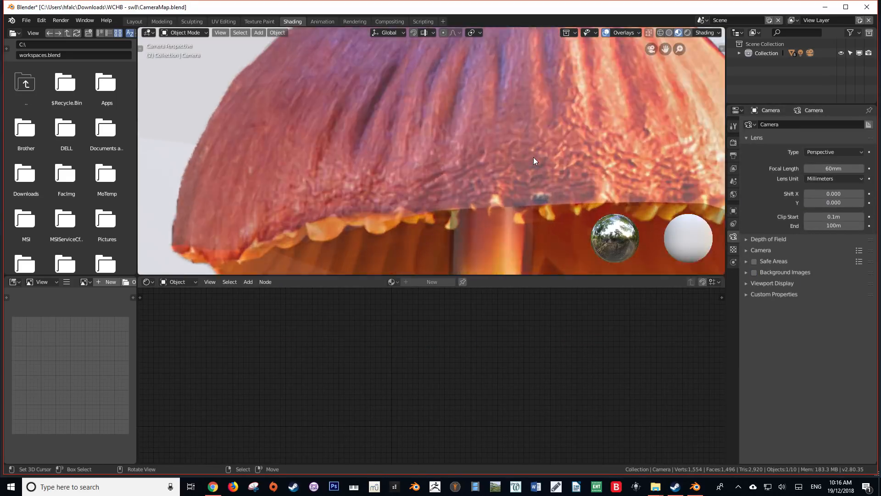
click(277, 33)
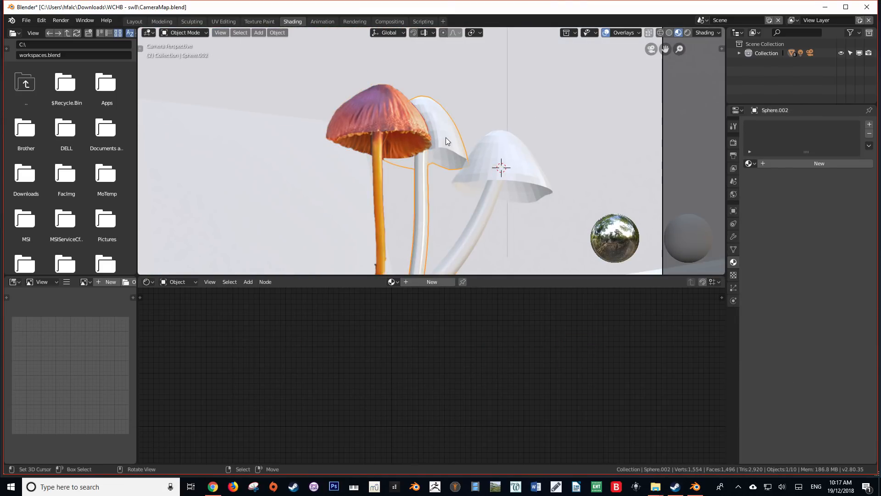
click(445, 137)
click(819, 164)
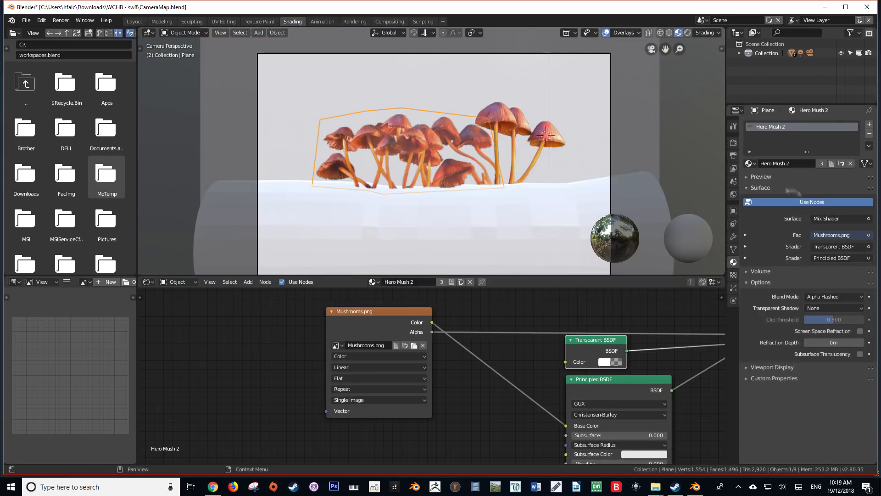
Step: Give the mushroom billboard plane its own single-user material named "MushBillboard" and save the file
double_click(785, 163)
key(BackSpace)
scroll(426, 163, up, 5)
scroll(426, 162, down, 8)
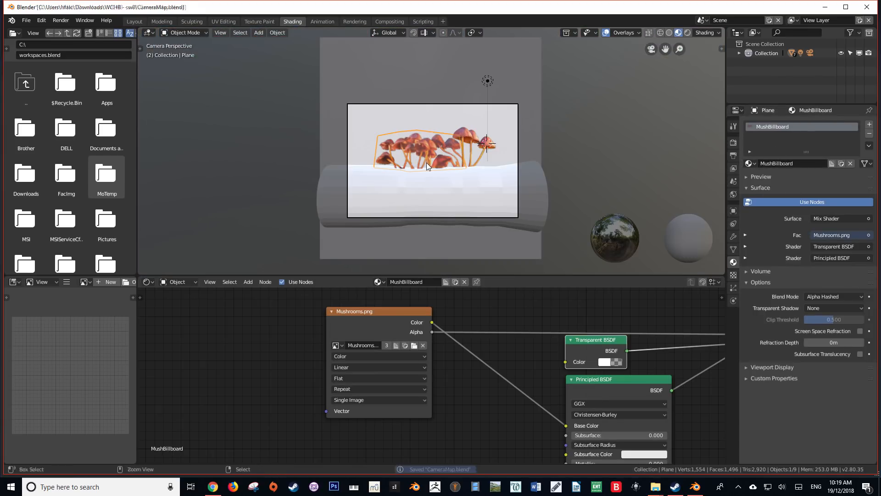
Step: Create a "Log" material on the log cylinder, using Log.png as base colour and its alpha to mix Transparent and Principled BSDFs
key(F12)
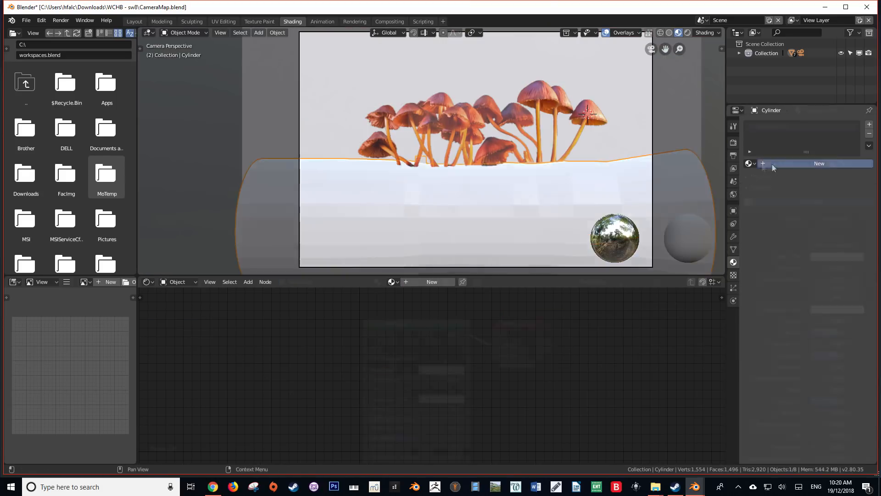
click(771, 164)
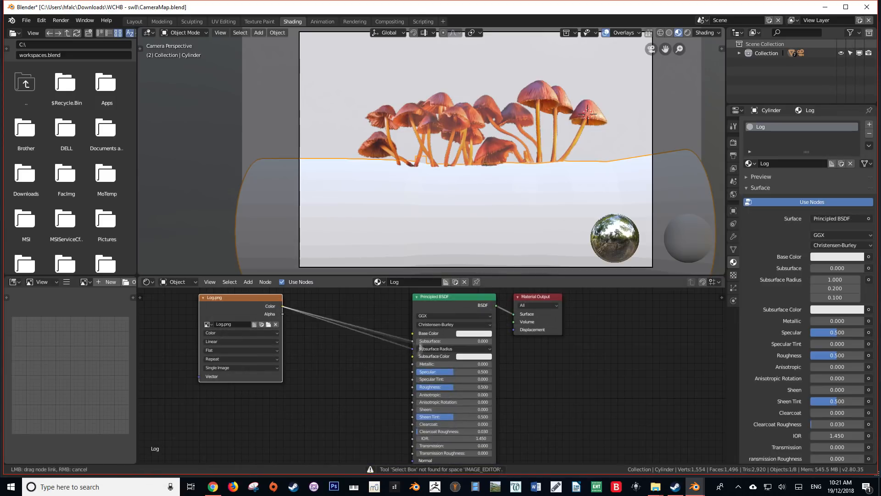
key(shift+a)
mouse_move(410, 320)
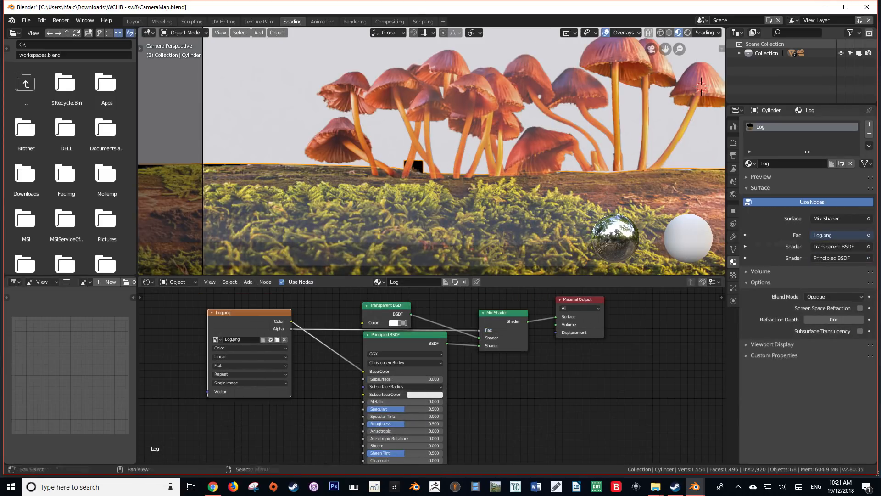
Step: Set the Log material's blend mode to Alpha Hashed and check the log's upper edge around the mushroom stems
click(834, 296)
click(826, 245)
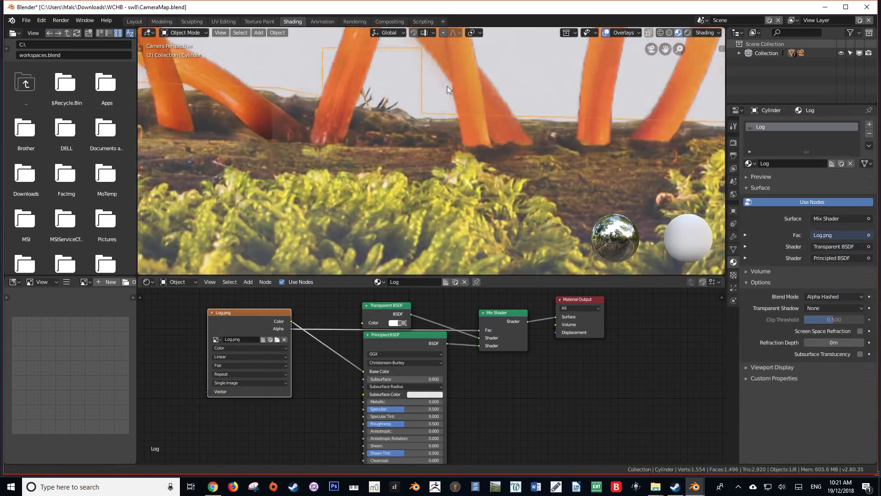
scroll(459, 151, down, 5)
Step: Give the background plane a new material with Background.png as its base colour and inspect it through the camera and from an angle
click(277, 33)
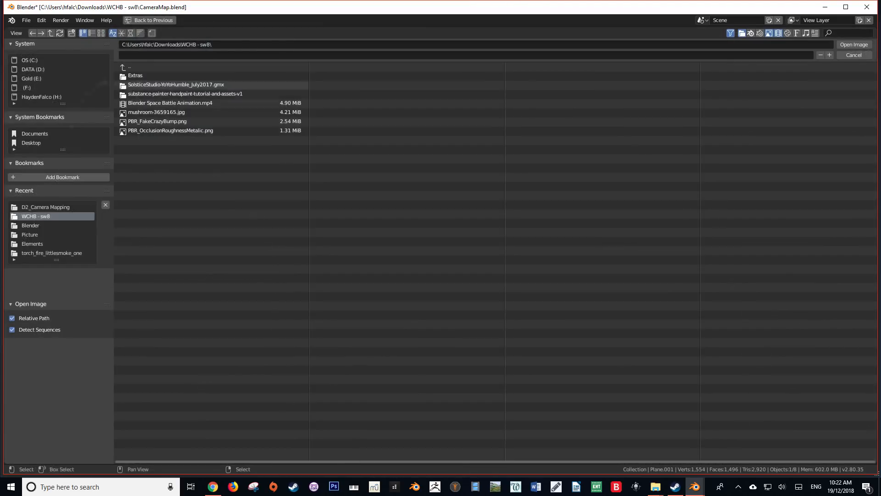
click(315, 94)
double_click(315, 94)
key(shift+grave)
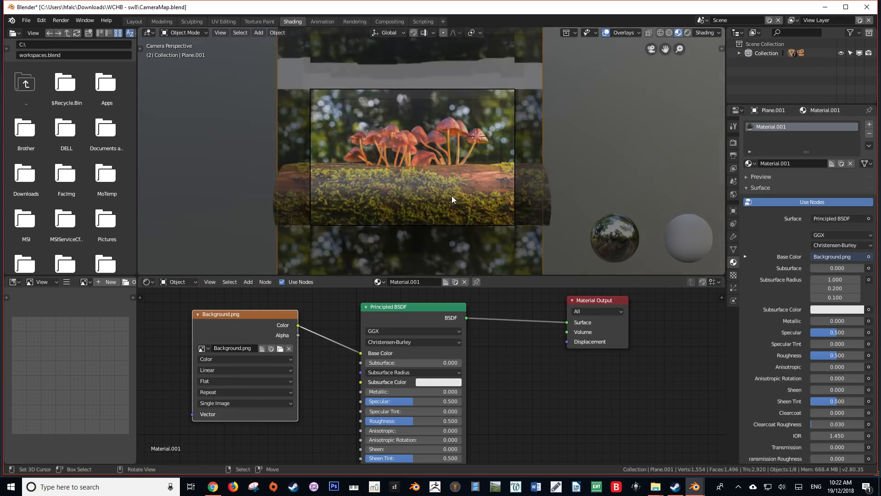
click(433, 151)
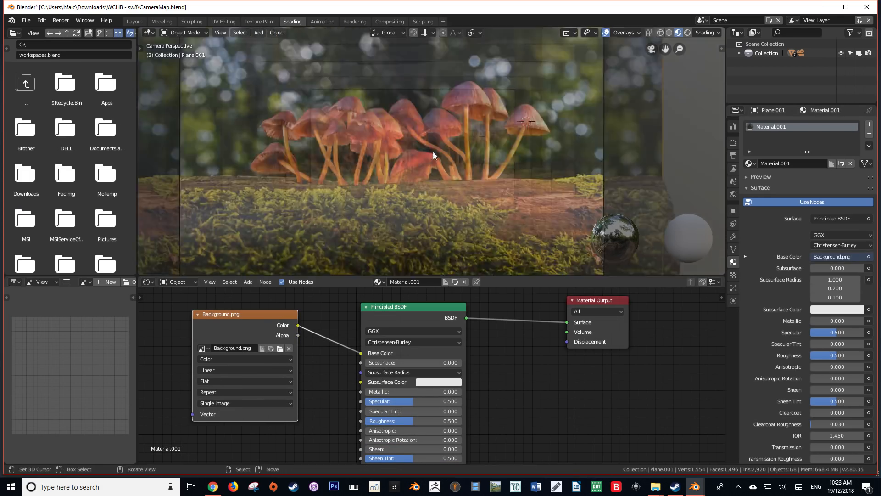
key(F12)
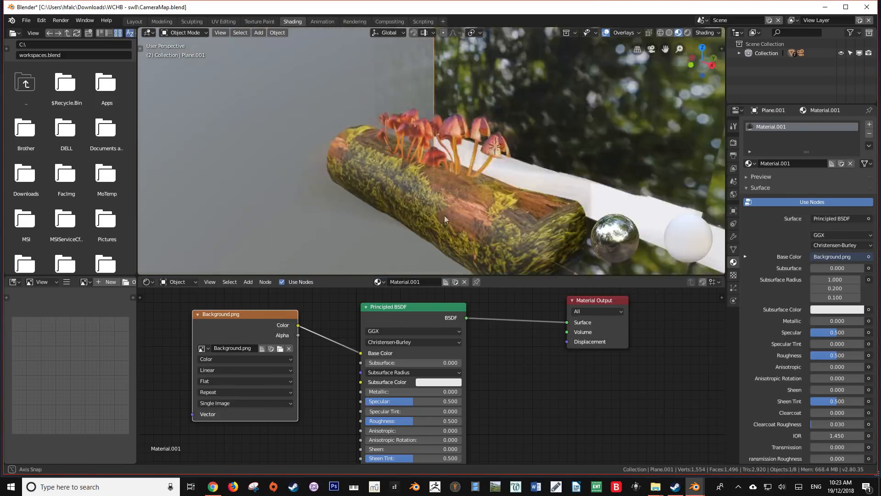
middle_drag(444, 220, 500, 207)
Step: Tidy the background material's nodes by collapsing the Background.png node and spacing out the Principled BSDF and Material Output, and save the file
drag(426, 312, 404, 299)
drag(246, 318, 247, 333)
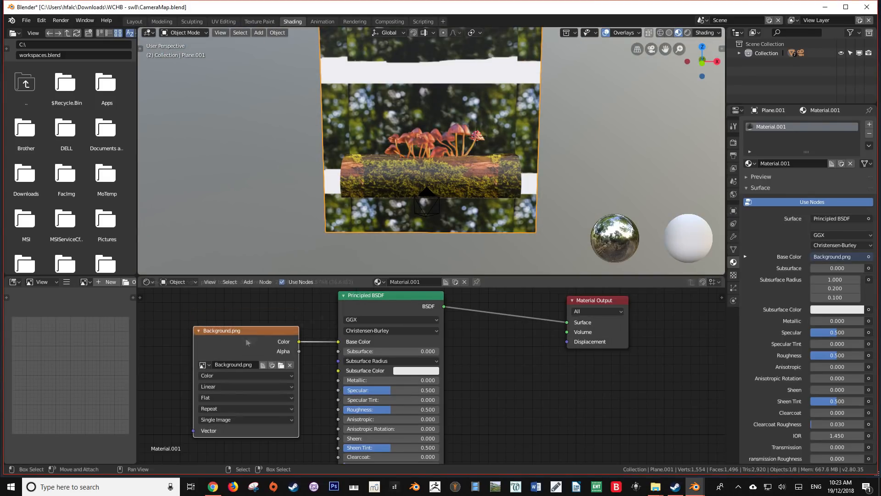
click(197, 330)
click(345, 295)
scroll(394, 348, down, 4)
click(351, 351)
drag(383, 349, 370, 303)
drag(552, 320, 608, 295)
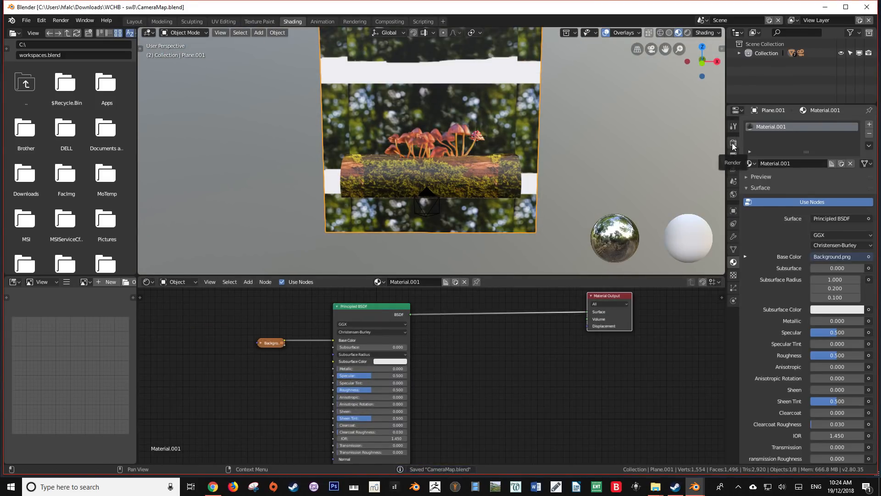
Step: Switch the render engine to Cycles and preview the scene in rendered shading
click(733, 143)
click(840, 124)
click(828, 154)
click(687, 33)
mouse_move(459, 155)
middle_down()
mouse_move(499, 153)
mouse_move(409, 153)
mouse_move(500, 156)
middle_up()
Step: Add a point light to the scene and move it into place
click(666, 32)
click(657, 33)
key(shift+a)
click(552, 267)
key(g)
Step: Preview the billboard mushrooms in rendered shading and set the MushBillboard material's output target to All
click(676, 33)
scroll(428, 183, up, 4)
right_click(429, 150)
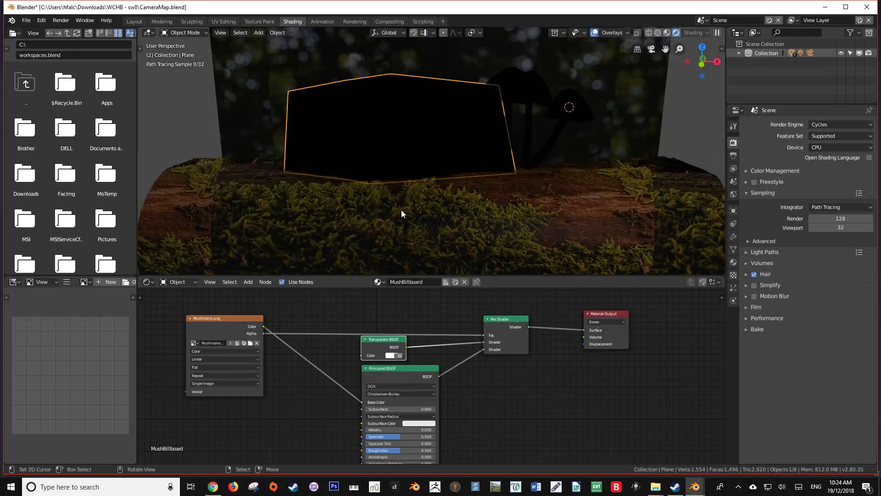
key(F12)
key(Escape)
middle_drag(566, 362, 527, 345)
click(587, 315)
click(579, 320)
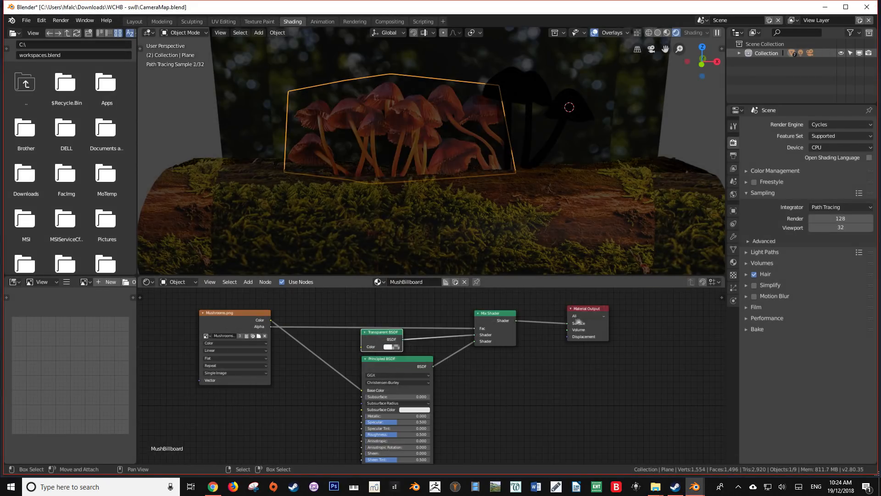
Step: Set the Hero Mush 2 material's output target to All and check the mushrooms from another angle
right_click(534, 97)
click(587, 316)
click(587, 310)
middle_drag(432, 149, 466, 145)
scroll(467, 145, down, 3)
scroll(431, 375, down, 1)
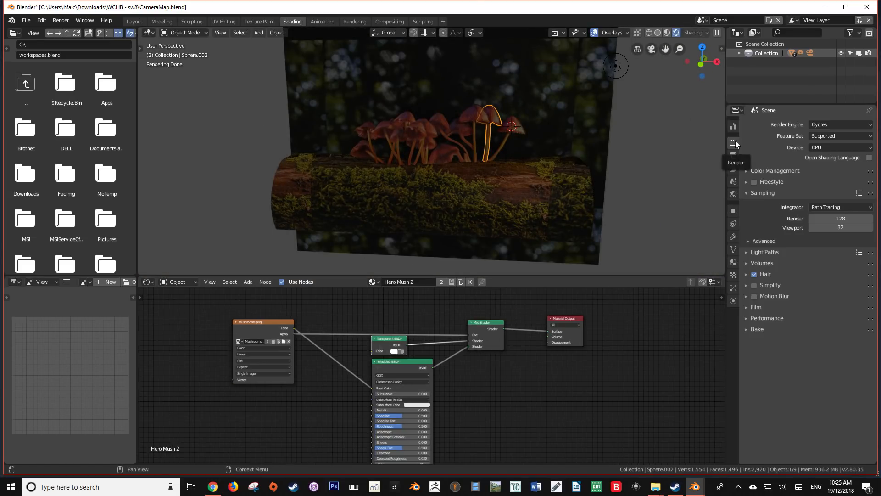
Step: Set the render engine back to Eevee and inspect the rendered scene from several angles
click(840, 124)
click(832, 135)
scroll(477, 174, up, 3)
mouse_move(478, 175)
middle_down()
mouse_move(597, 182)
mouse_move(481, 179)
middle_up()
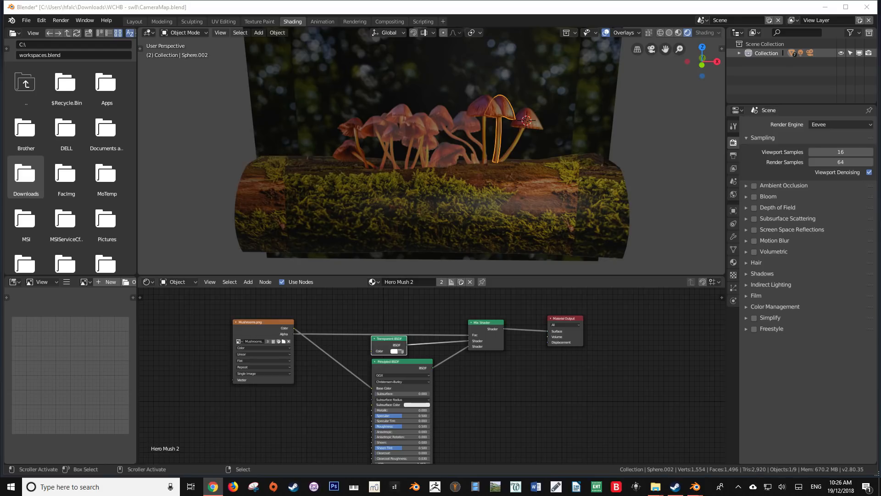
scroll(486, 179, down, 4)
middle_drag(486, 179, 528, 186)
Step: Delete the point light from the scene and check the mushrooms and log without it
right_click(571, 121)
key(g)
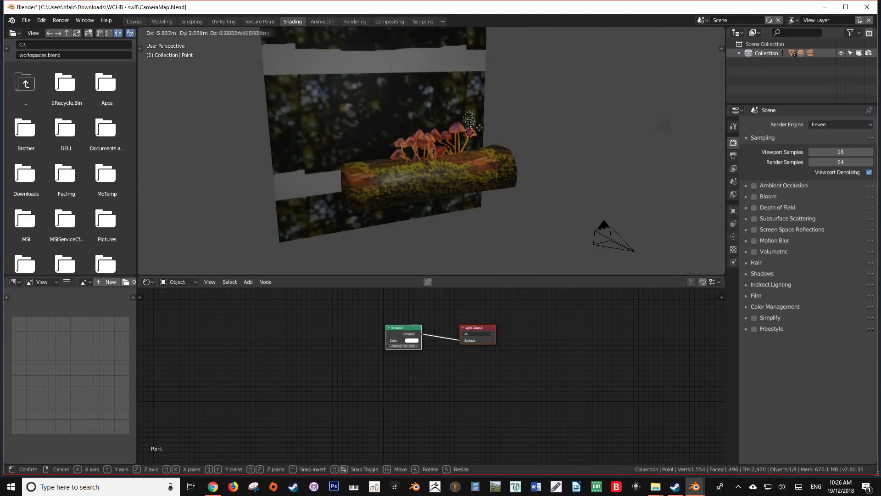
right_click(483, 92)
key(x)
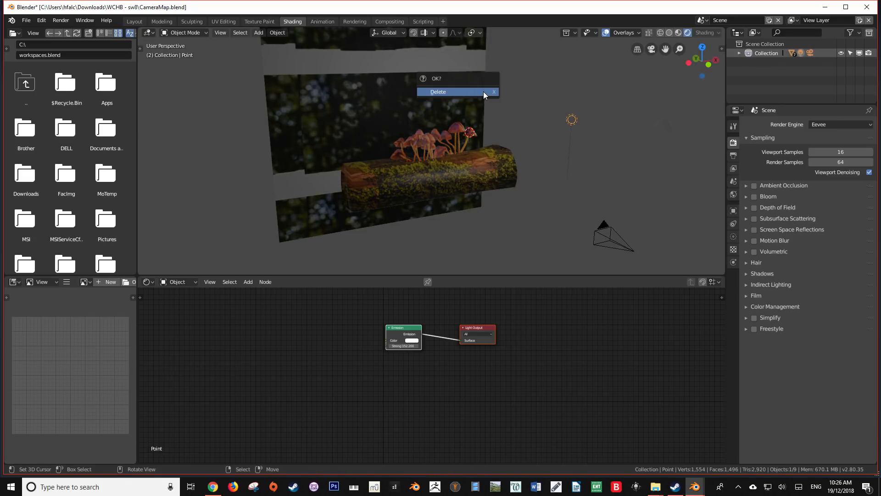
click(483, 91)
scroll(487, 145, up, 4)
scroll(487, 146, up, 3)
middle_drag(507, 146, 488, 141)
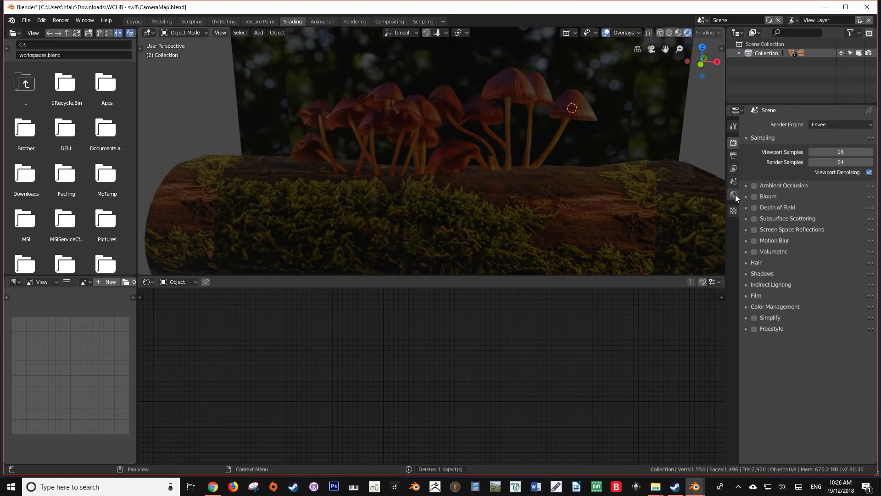
Step: Set the world surface colour to pure white, with R, G and B at 1.000
click(733, 195)
click(804, 168)
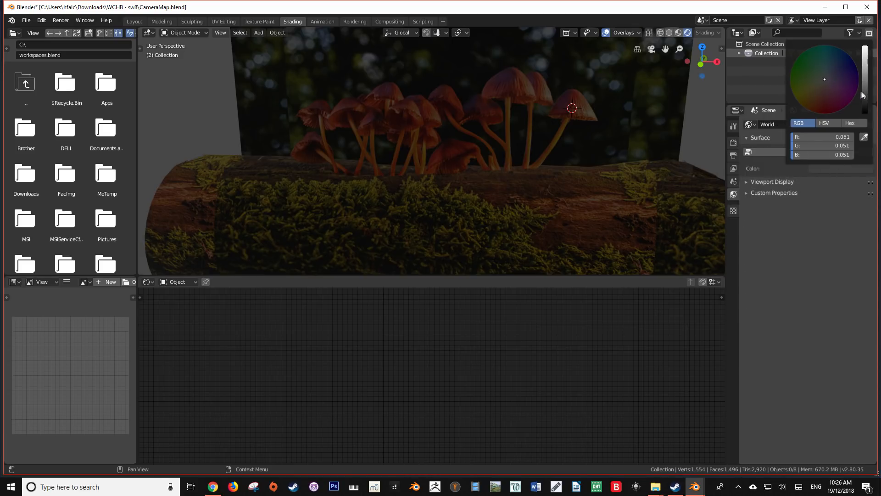
scroll(592, 171, down, 6)
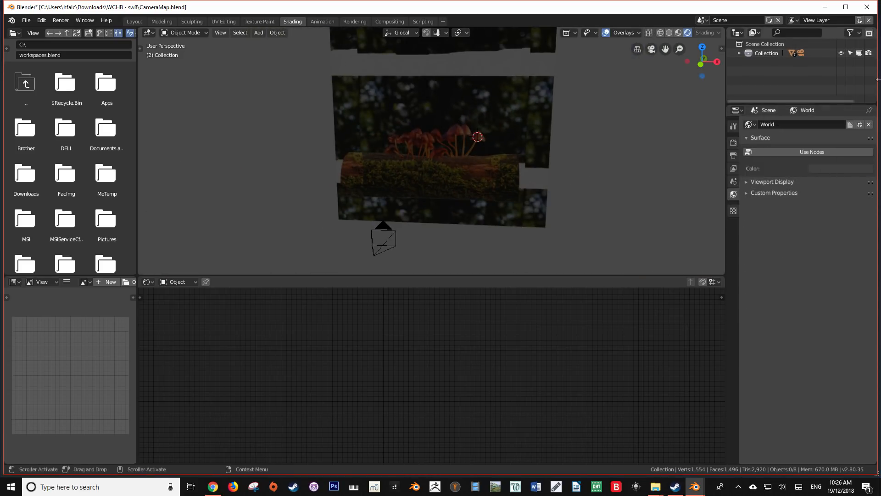
click(831, 168)
drag(867, 89, 865, 46)
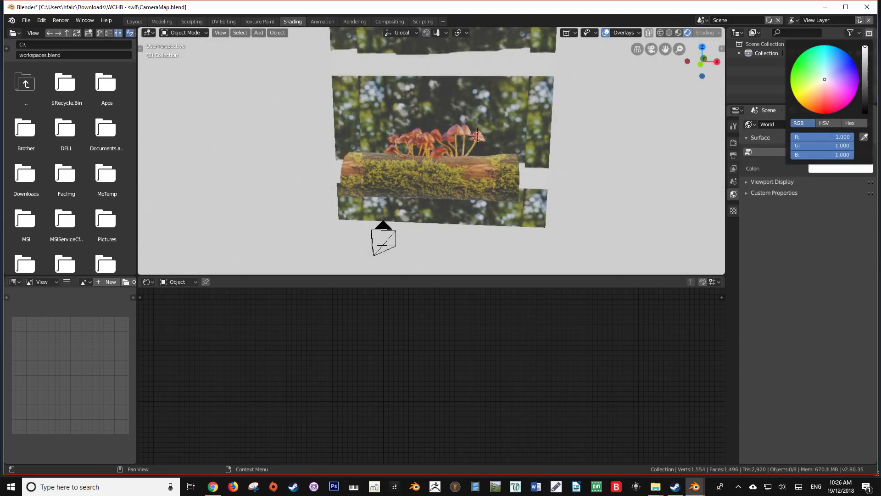
Step: Check the evenly lit scene through the camera and from an angle, and render the frame from the camera view
middle_drag(594, 131, 473, 216)
key(KP_0)
scroll(361, 209, up, 3)
scroll(473, 216, down, 2)
scroll(473, 216, down, 1)
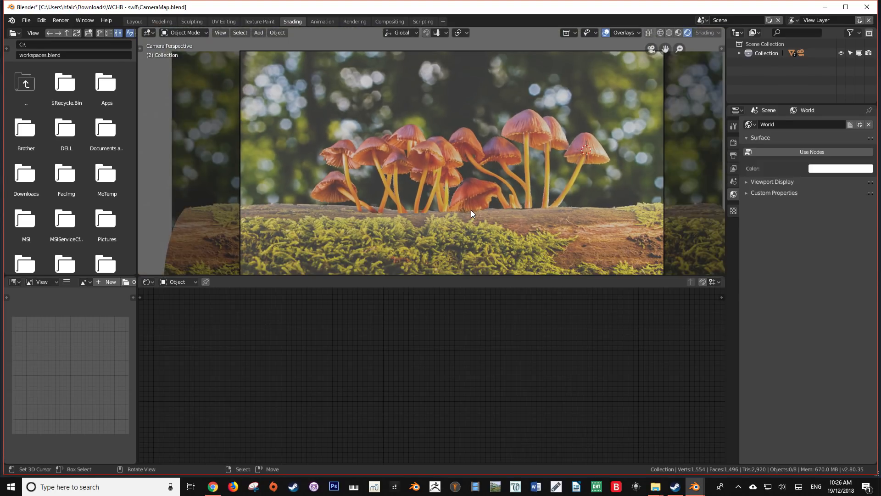
middle_drag(471, 211, 452, 220)
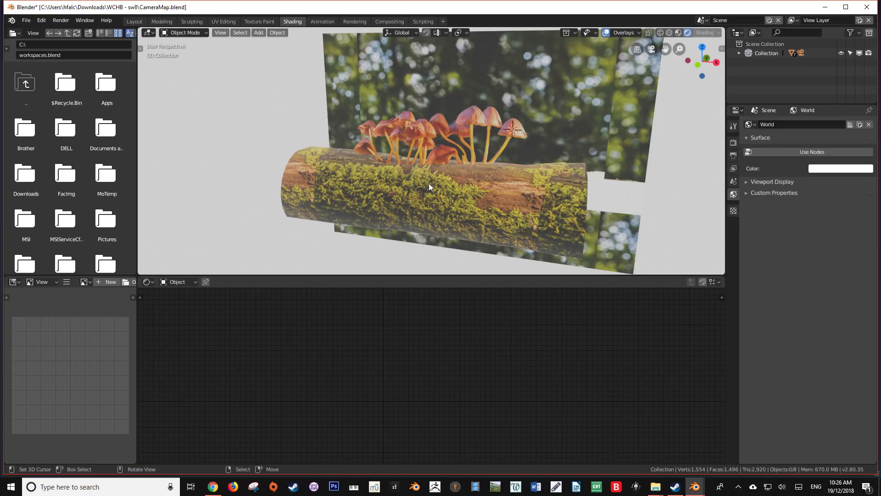
key(KP_0)
key(F12)
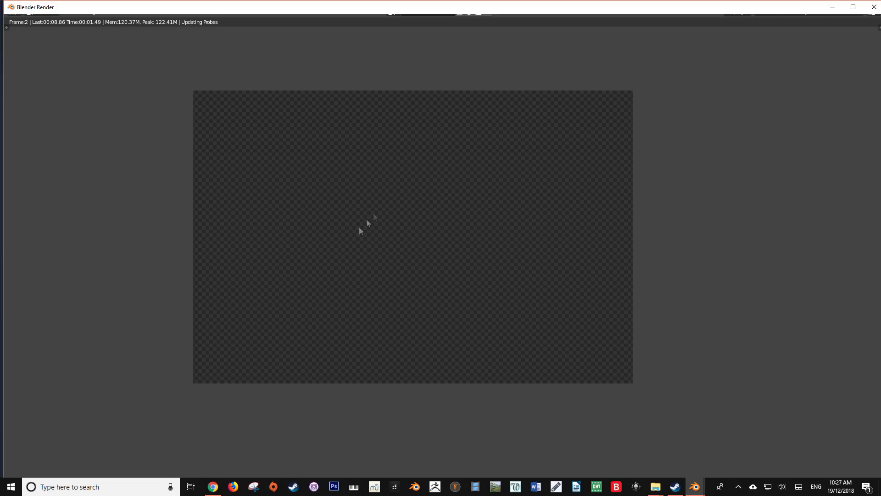
Step: Examine the rendered image up close, especially the mushroom caps, the stem bases and the log's edge
scroll(498, 237, up, 5)
middle_drag(498, 238, 528, 353)
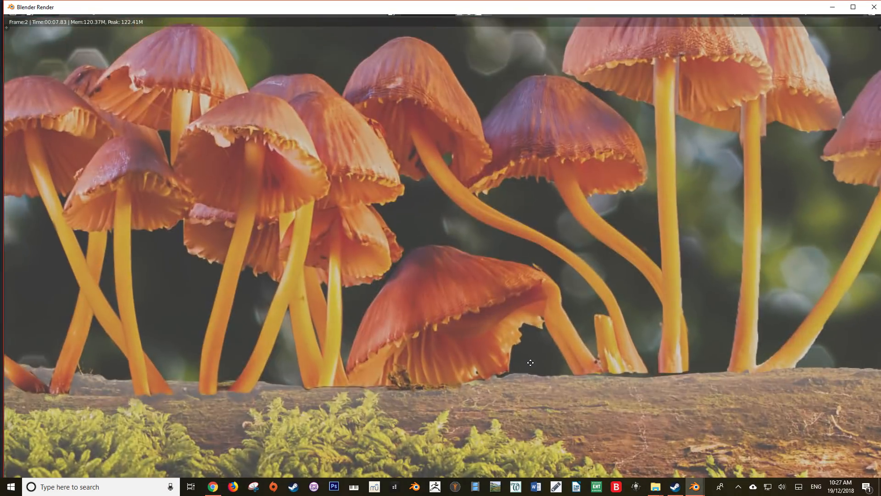
scroll(528, 354, down, 5)
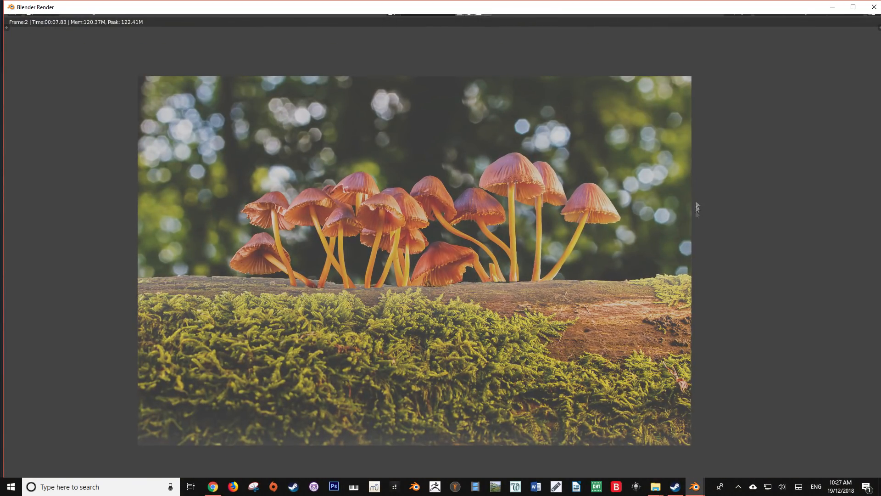
scroll(465, 251, up, 3)
scroll(446, 263, down, 1)
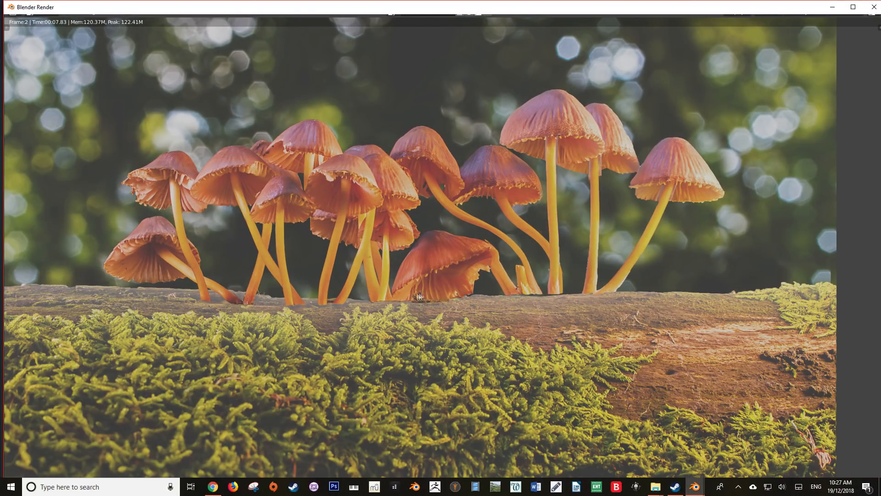
scroll(290, 300, down, 3)
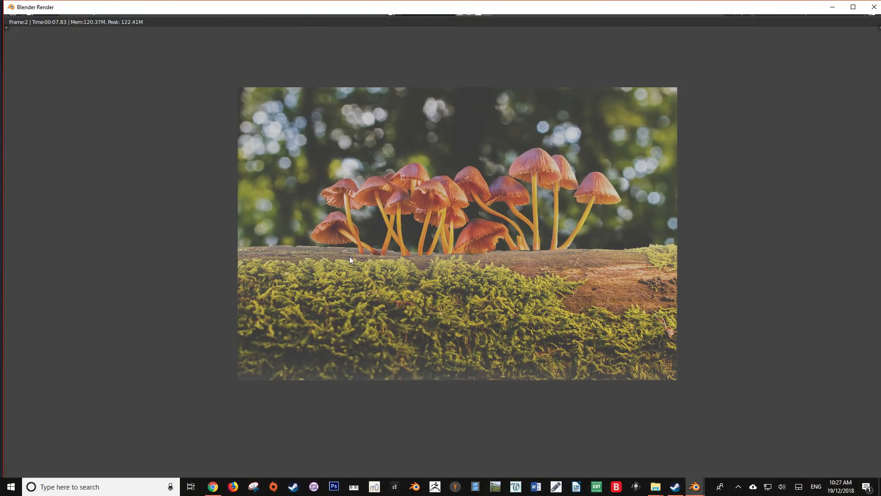
middle_drag(425, 239, 382, 249)
scroll(382, 249, up, 3)
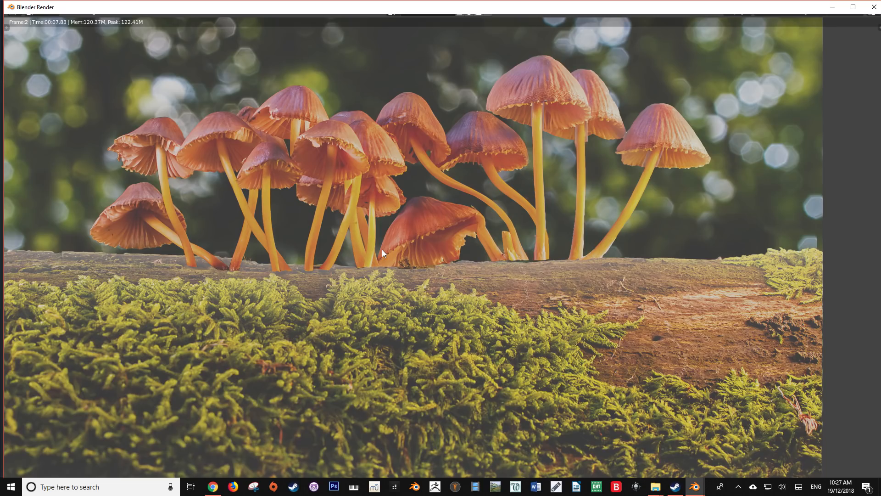
scroll(381, 249, down, 2)
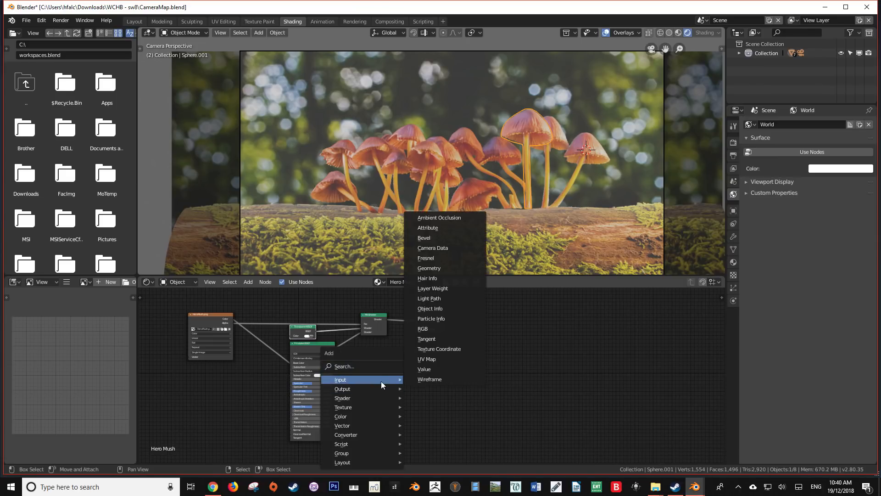
Step: Add an Emission shader, a Light Path node and three Mix Shader nodes to the Hero Mush material
mouse_move(376, 399)
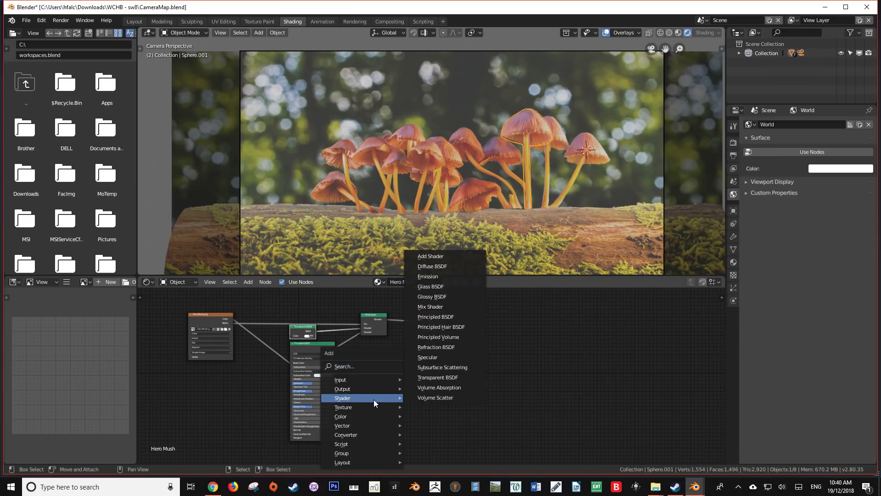
click(450, 277)
click(421, 372)
scroll(479, 390, up, 1)
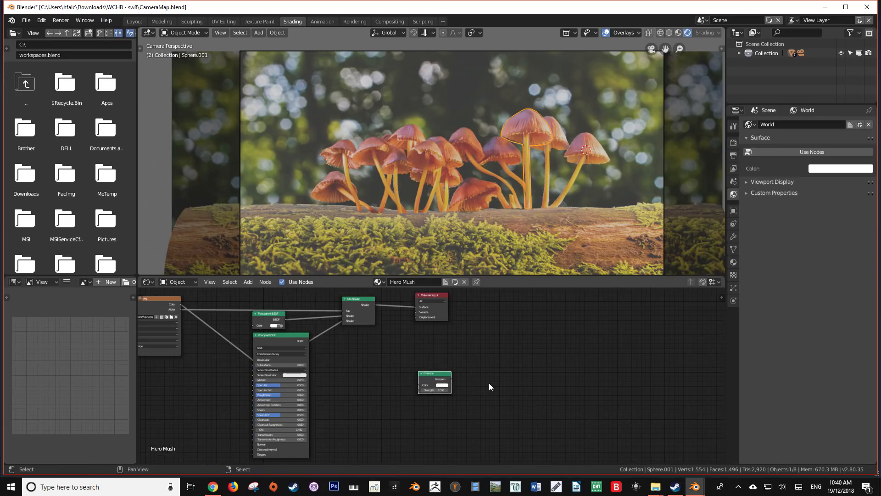
middle_drag(488, 382, 355, 382)
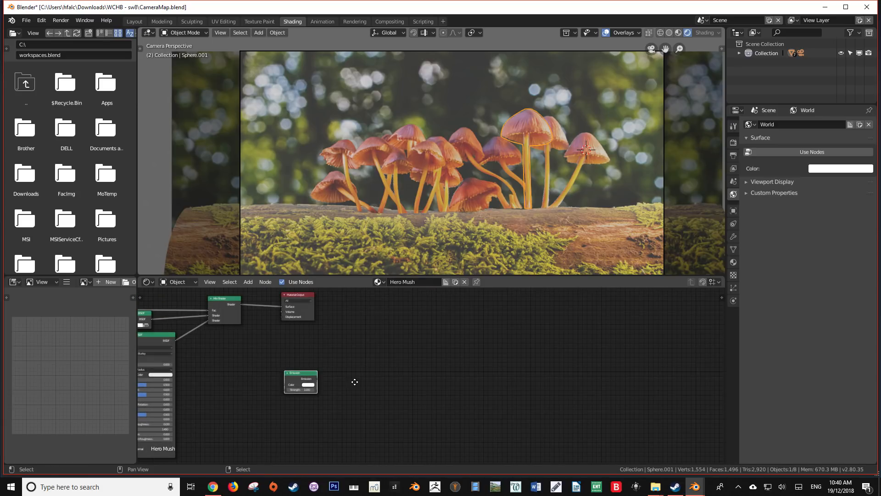
mouse_move(368, 365)
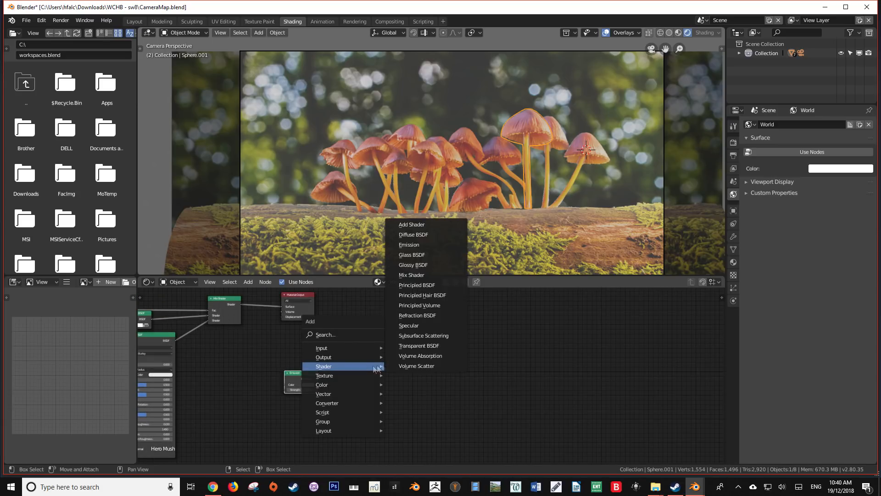
click(430, 275)
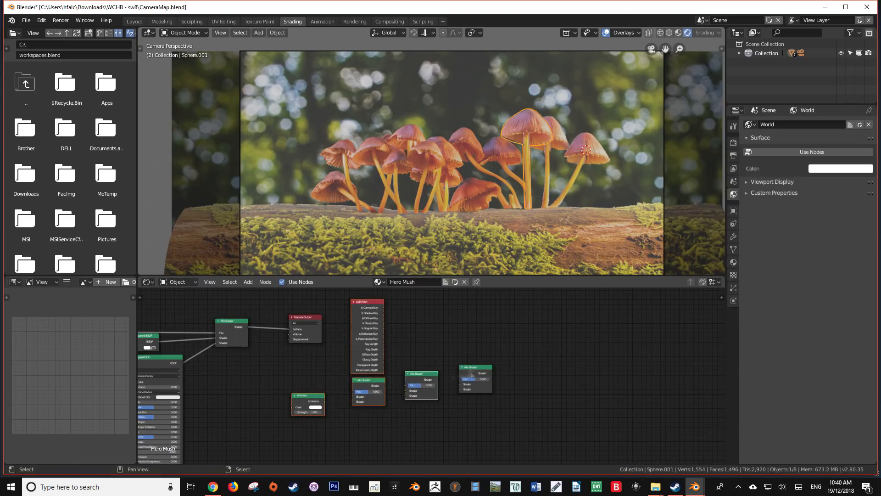
Step: Combine the new Emission, Light Path and three Mix Shader nodes into one node group and reposition the group node
shift+click(471, 373)
key(ctrl+g)
key(Tab)
scroll(392, 395, up, 8)
drag(378, 369, 376, 328)
Step: Open the node group for editing and move its Group Input node farther away from the shader nodes
key(Tab)
scroll(419, 357, down, 5)
drag(255, 343, 221, 343)
middle_drag(269, 345, 256, 338)
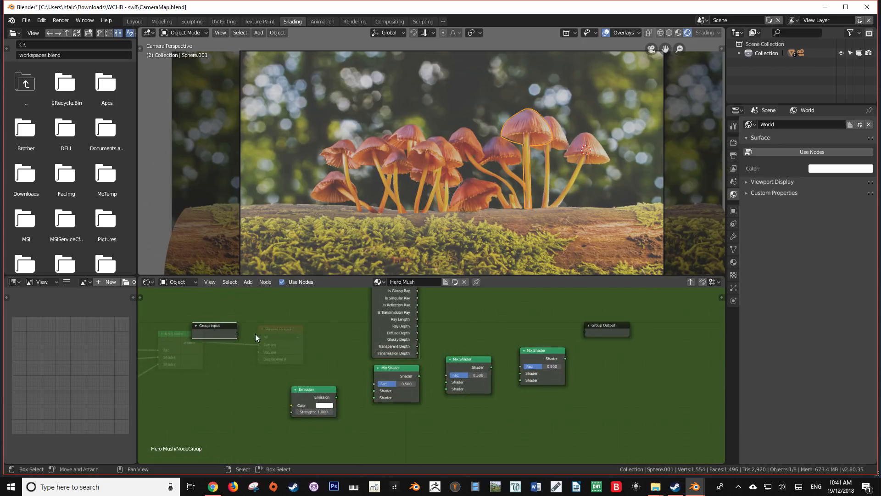
Step: Connect the Group Input's color to the Emission color and its factor to the first Mix Shader
drag(375, 383, 376, 383)
scroll(375, 384, down, 1)
key(shift+a)
mouse_move(297, 381)
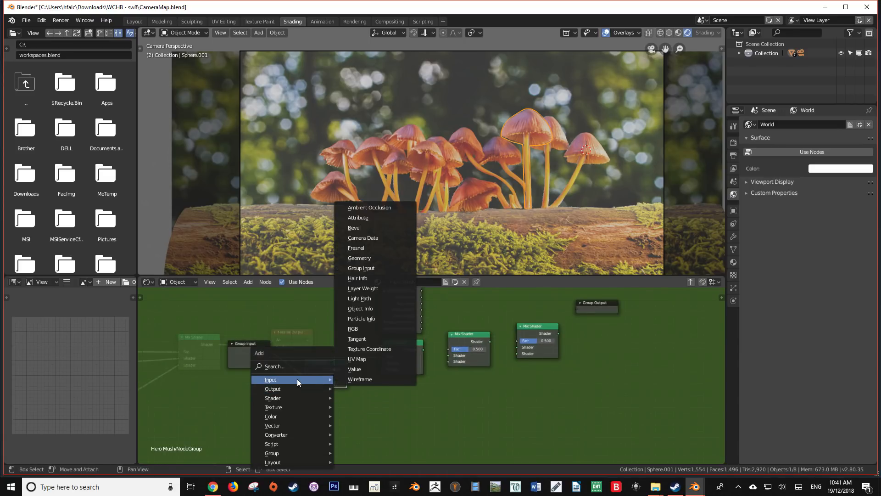
key(Escape)
scroll(296, 390, up, 1)
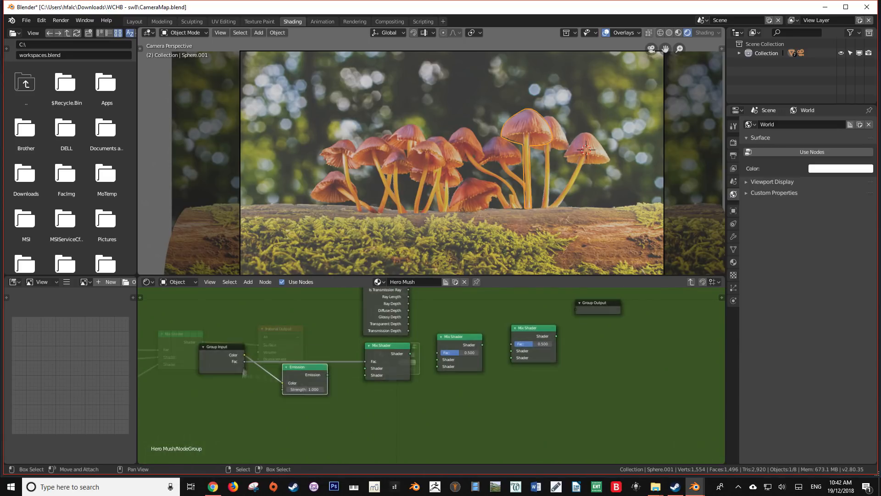
Step: Add a Transparent BSDF below the Emission node and feed both into the first Mix Shader's shader inputs
key(shift+a)
mouse_move(285, 398)
click(334, 377)
drag(363, 371, 364, 368)
drag(327, 375, 365, 375)
Step: Rename the group's factor input to Alpha
click(219, 353)
middle_drag(230, 362, 187, 387)
key(n)
click(662, 327)
click(687, 382)
text(Alpha)
Step: Chain the three Mix Shaders, linking Light Path outputs to the second and third factors and Transparent BSDF to the third's lower shader input
middle_drag(368, 430, 341, 397)
middle_drag(360, 356, 310, 360)
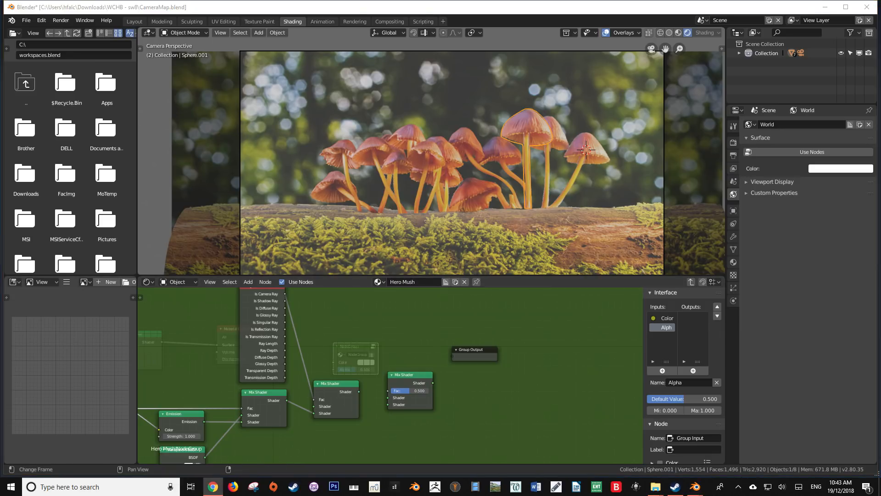
middle_drag(225, 448, 248, 390)
drag(228, 400, 408, 347)
middle_drag(389, 338, 384, 371)
drag(376, 369, 404, 373)
middle_drag(368, 340, 295, 375)
drag(229, 313, 335, 402)
Step: Connect the last Mix Shader to the Group Output and spread out the Group Output and Mix Shader nodes
middle_drag(338, 400, 460, 349)
drag(544, 314, 580, 340)
drag(501, 344, 556, 342)
drag(482, 339, 510, 326)
drag(406, 342, 407, 338)
Step: Expose the Emission strength as a group input named Emissive and leave the node group
scroll(286, 389, down, 6)
scroll(335, 390, up, 3)
click(488, 342)
scroll(505, 349, up, 2)
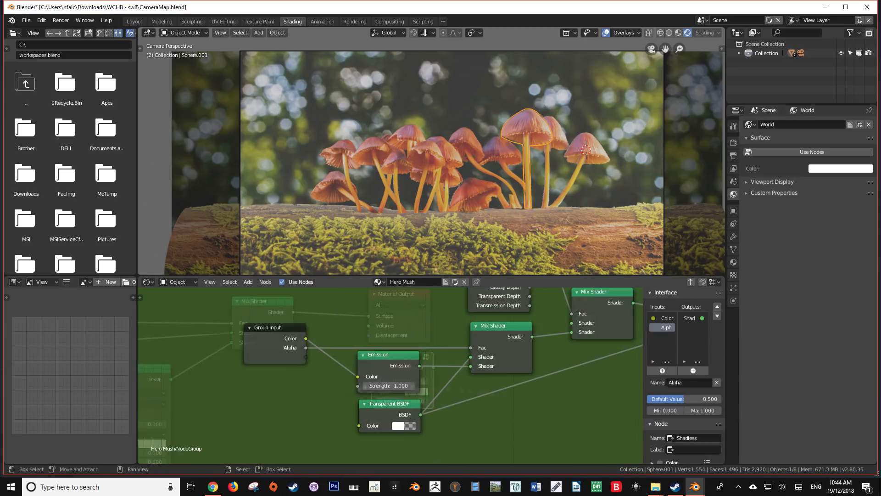
key(Return)
key(Tab)
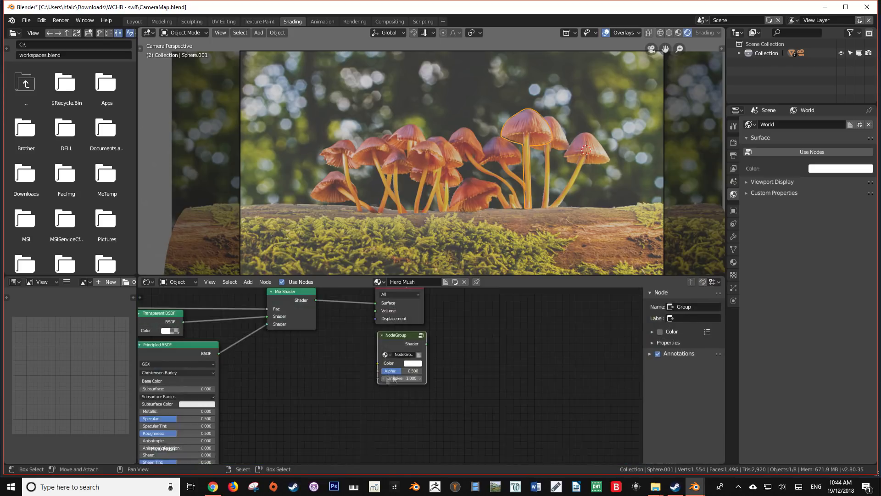
Step: Reposition the group node and delete the old Mix Shader, Transparent BSDF and Principled BSDF from the Hero Mush material
middle_drag(321, 390, 487, 398)
drag(566, 345, 459, 363)
click(458, 317)
shift+click(341, 361)
shift+click(328, 329)
key(x)
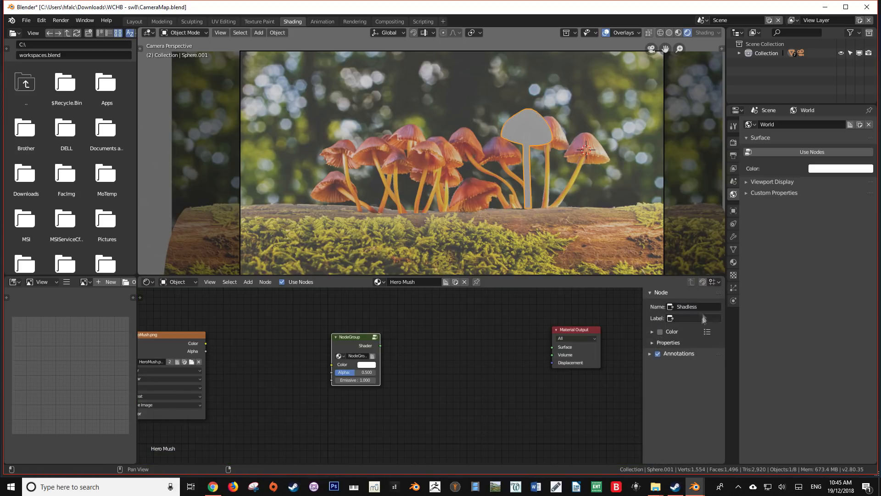
Step: Label the group node Shadless and wire it between the HeroMush.png color and alpha outputs and the Material Output surface
key(Tab)
key(Tab)
drag(272, 327, 379, 344)
drag(272, 332, 381, 352)
drag(421, 328, 569, 330)
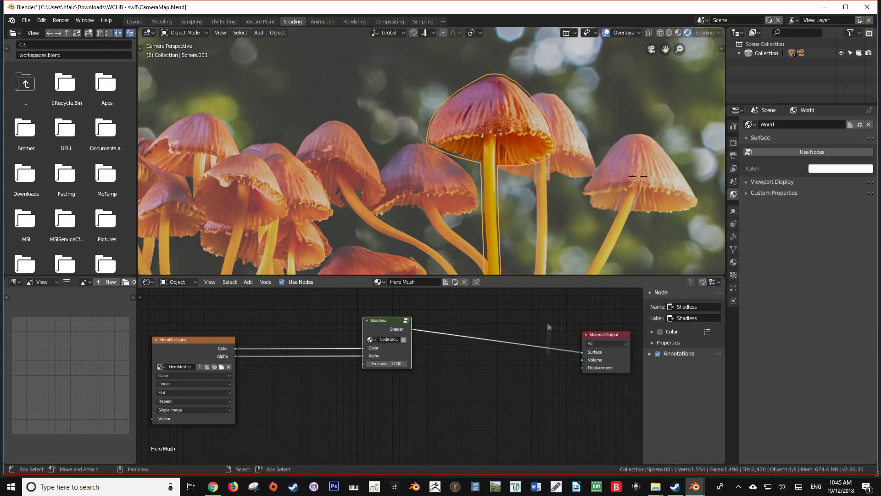
key(g)
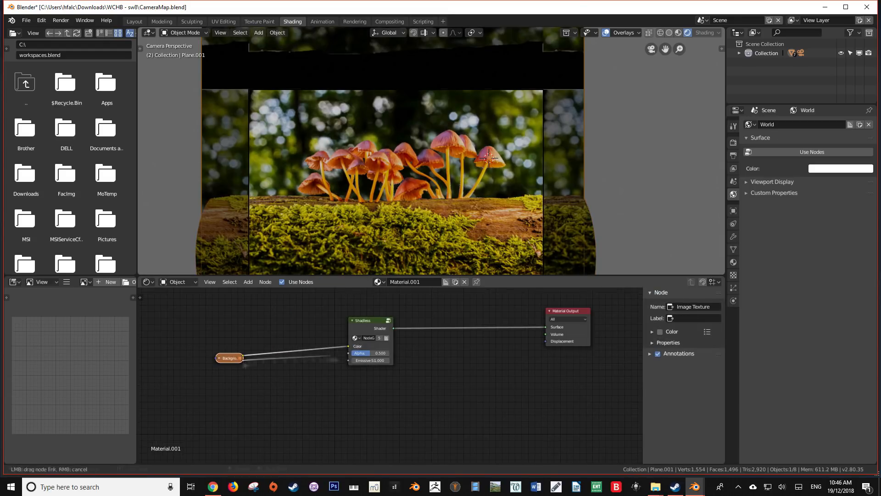
Step: Connect the background image's alpha to the Shadless group in Material.001 and check the scene through the camera
drag(337, 360, 349, 353)
middle_drag(330, 220, 439, 229)
key(KP_0)
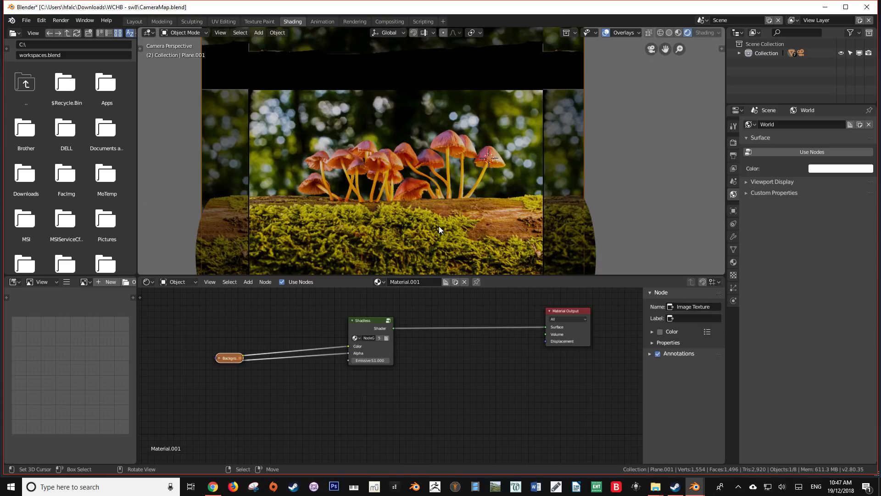
scroll(439, 230, up, 3)
scroll(439, 230, down, 3)
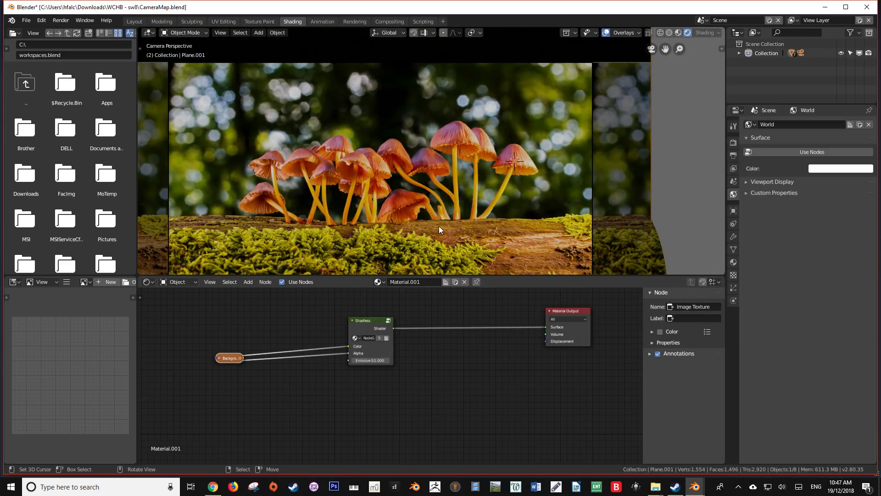
Step: Render the current frame again and examine the mushroom caps, stem bases and mossy log up close
key(F12)
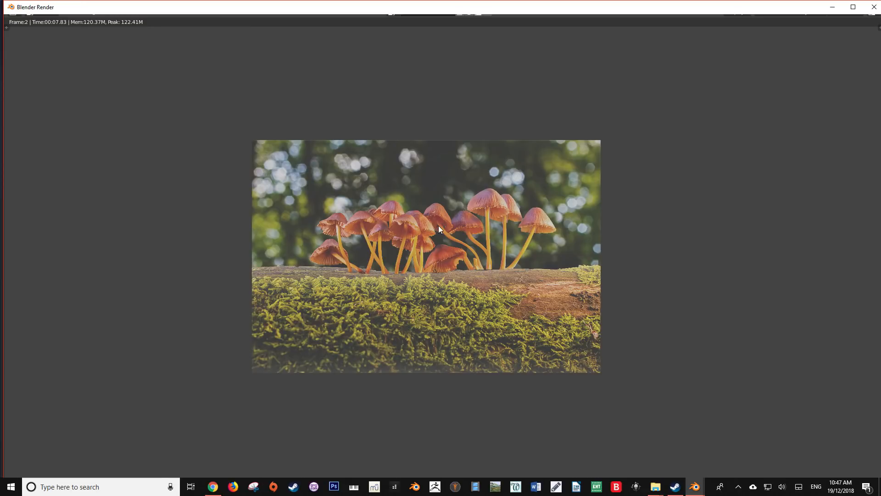
key(F12)
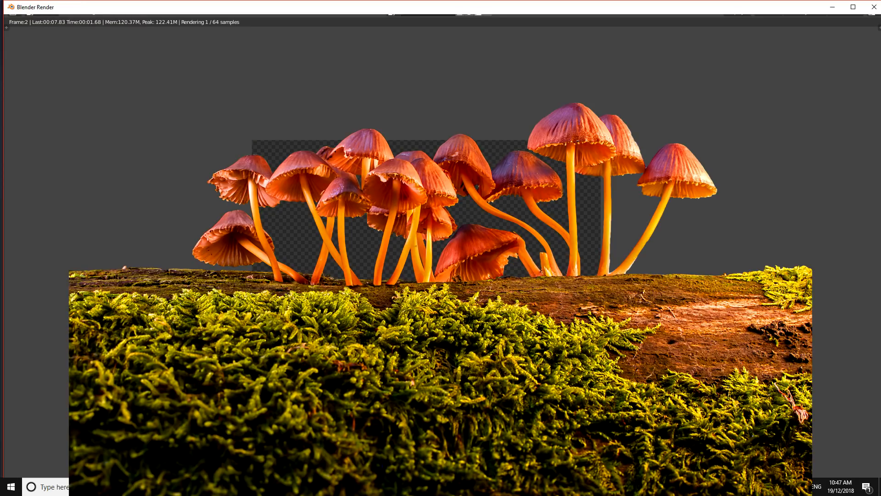
scroll(514, 301, down, 3)
scroll(494, 272, up, 5)
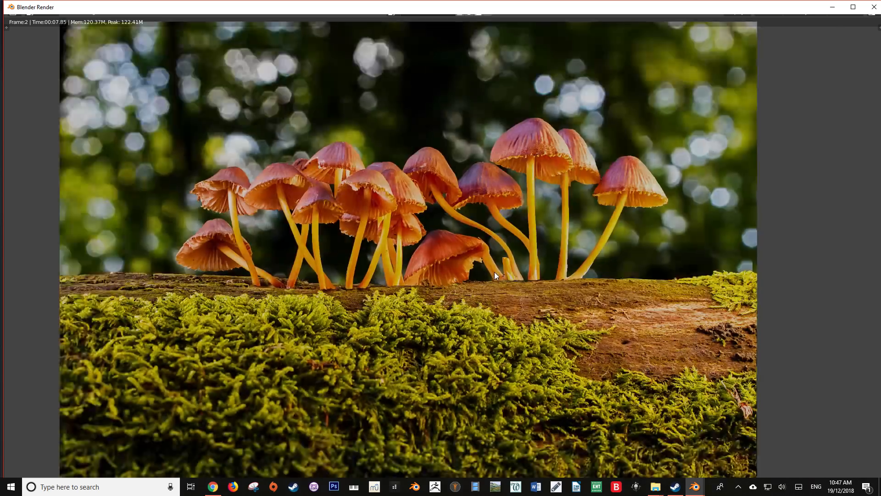
scroll(368, 300, down, 5)
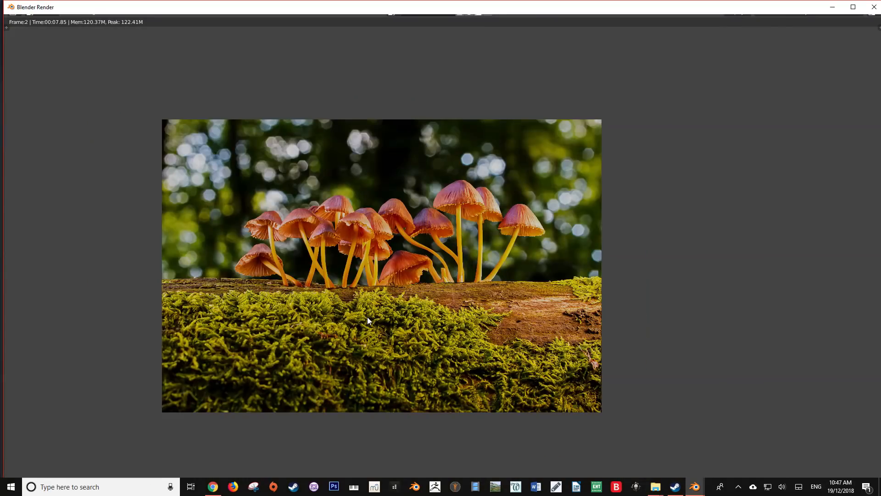
scroll(367, 315, up, 3)
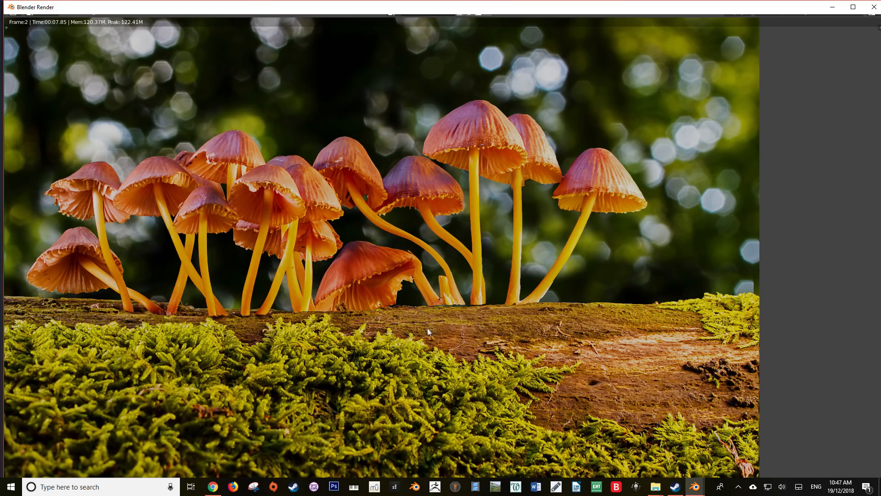
scroll(427, 328, up, 2)
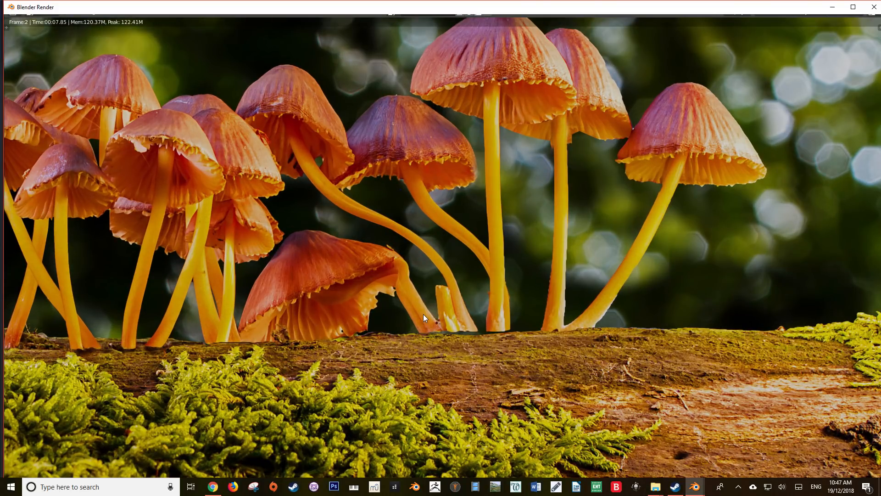
scroll(423, 314, down, 4)
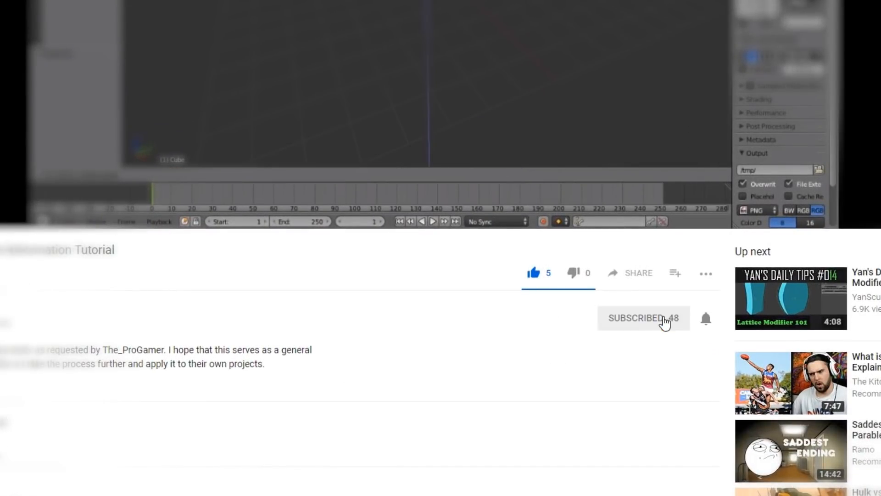
click(706, 319)
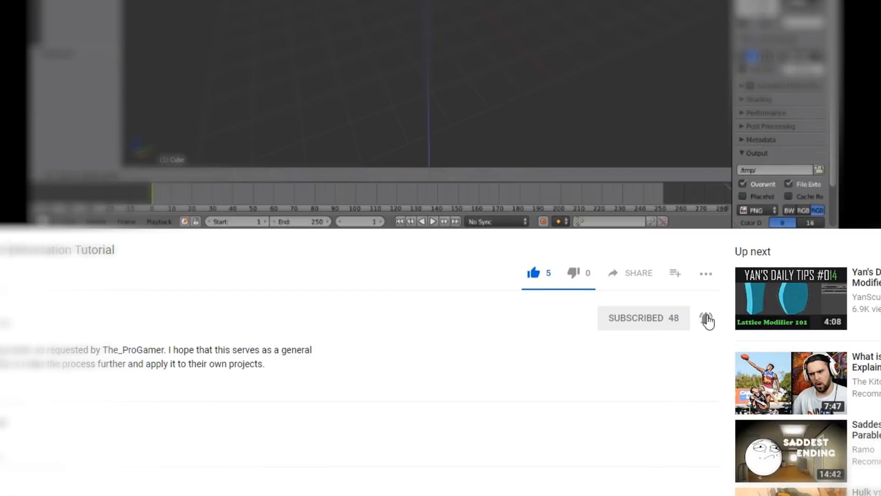